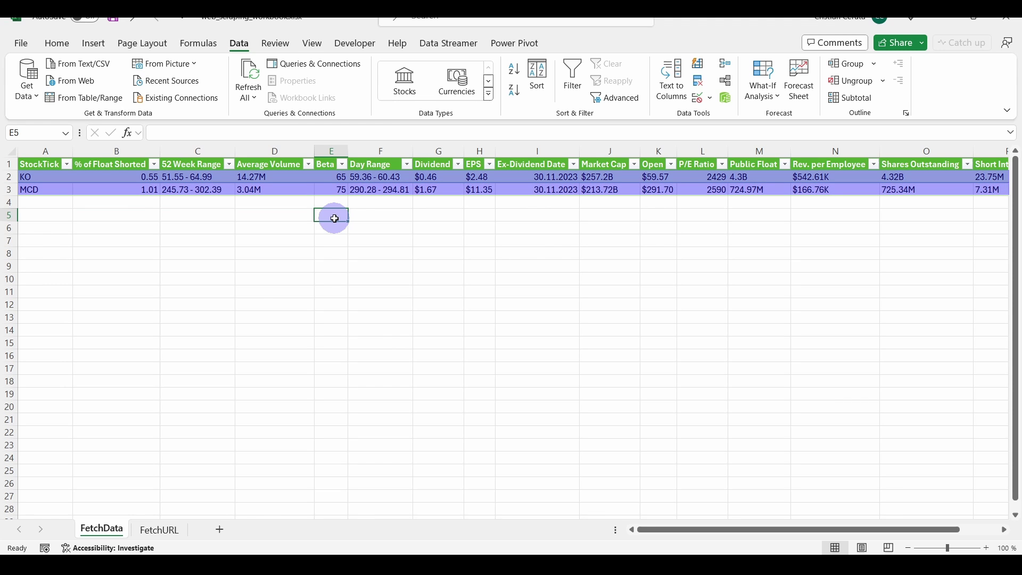
- Add tickers PEP, MSFT and AAPL in A4:A6 of the FetchURL sheet, then return to FetchData
left_click(159, 530)
left_click(42, 203)
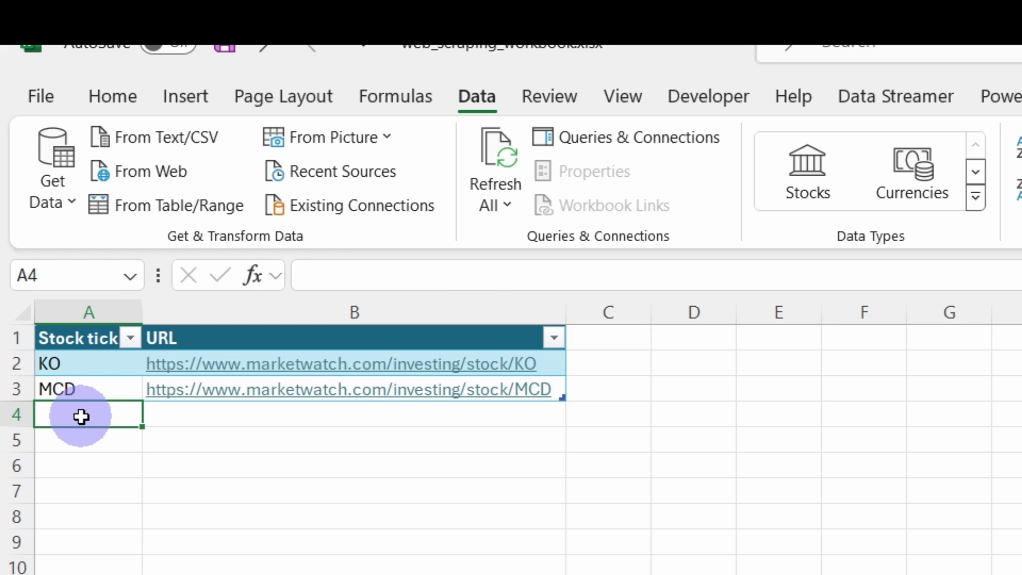
type("PEP")
key("Return")
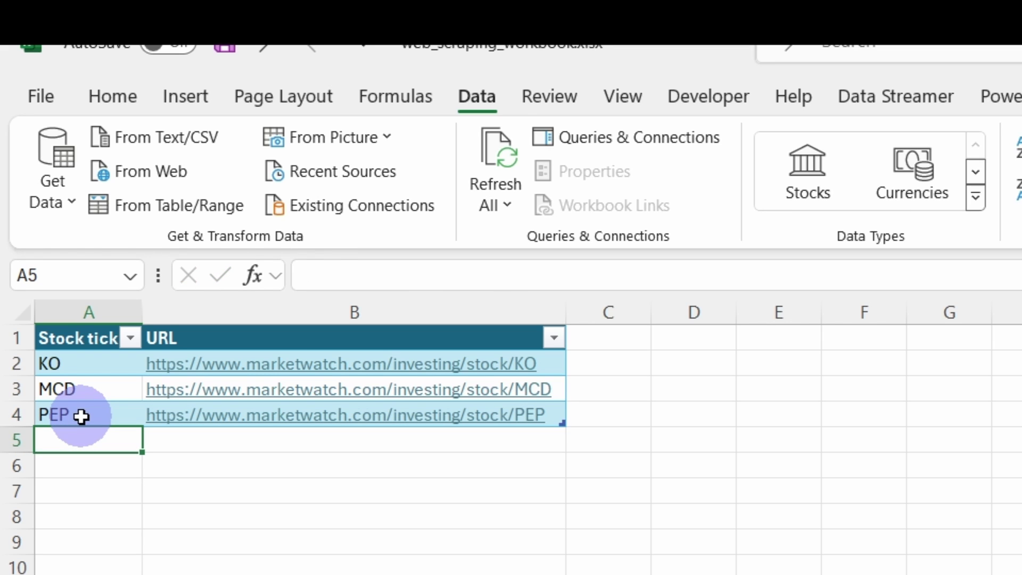
type("MSFT")
key("Return")
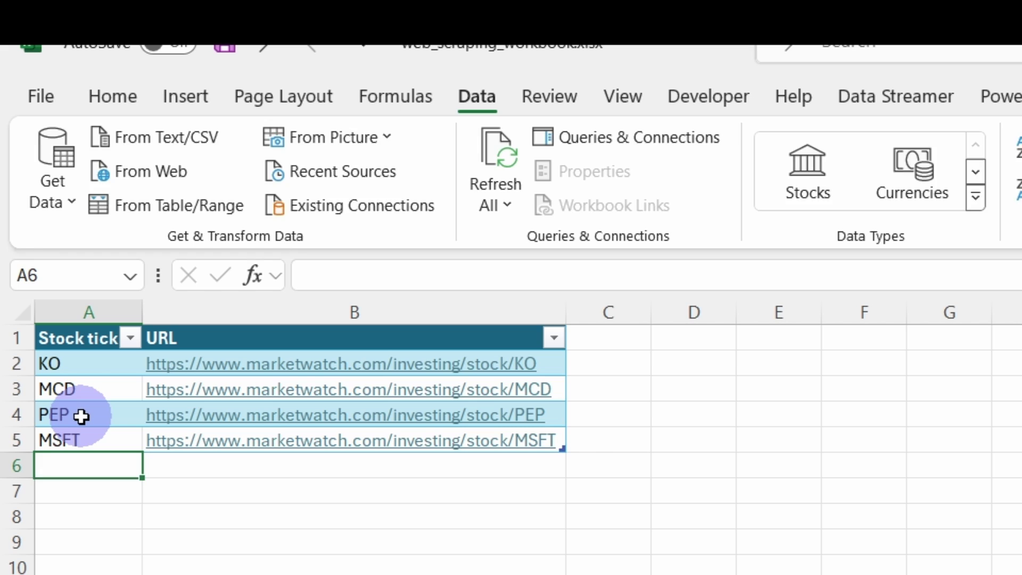
type("AAPL")
key("Return")
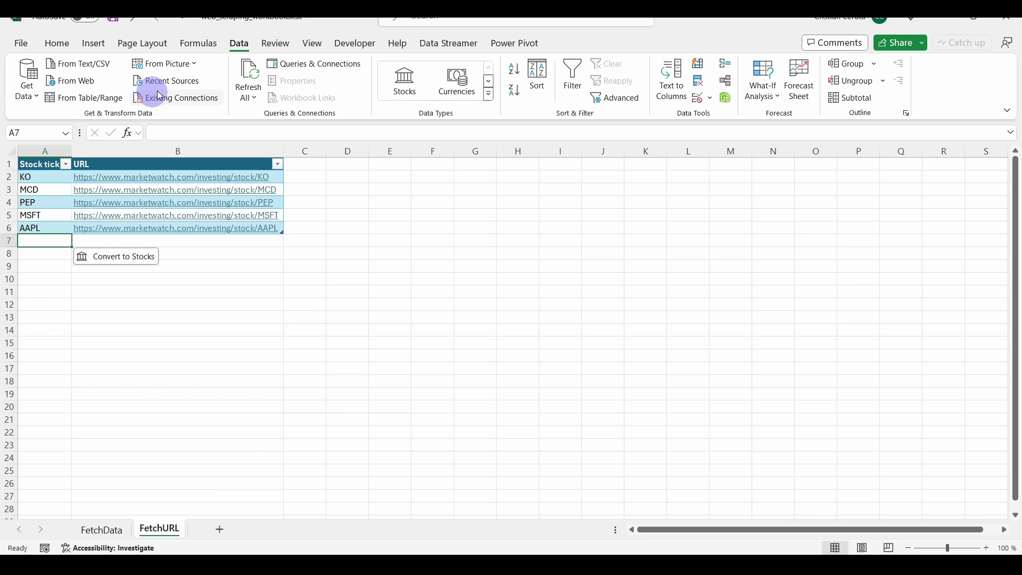
left_click(101, 530)
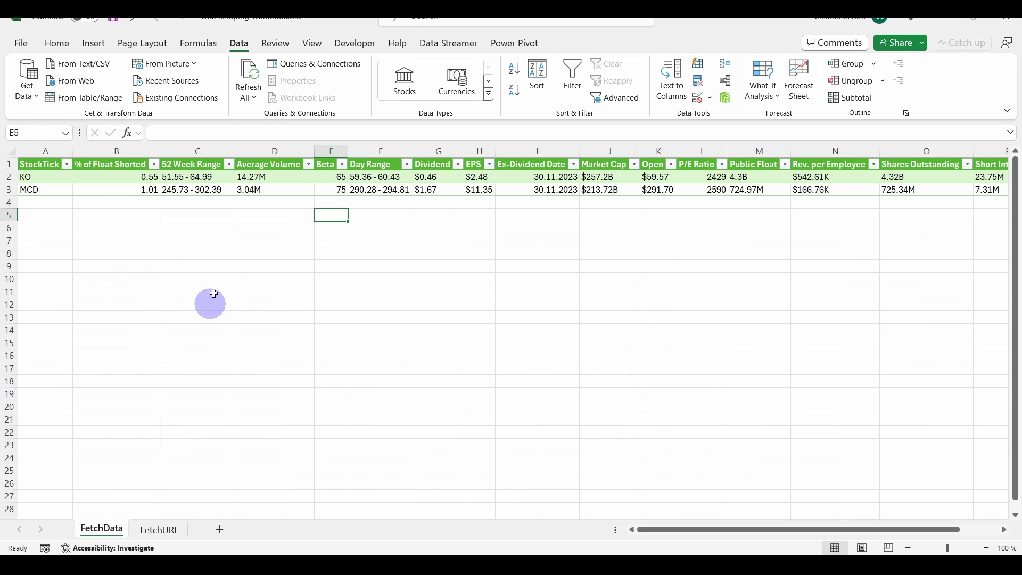
- Refresh all of the workbook's data connections with Refresh All
left_click(250, 70)
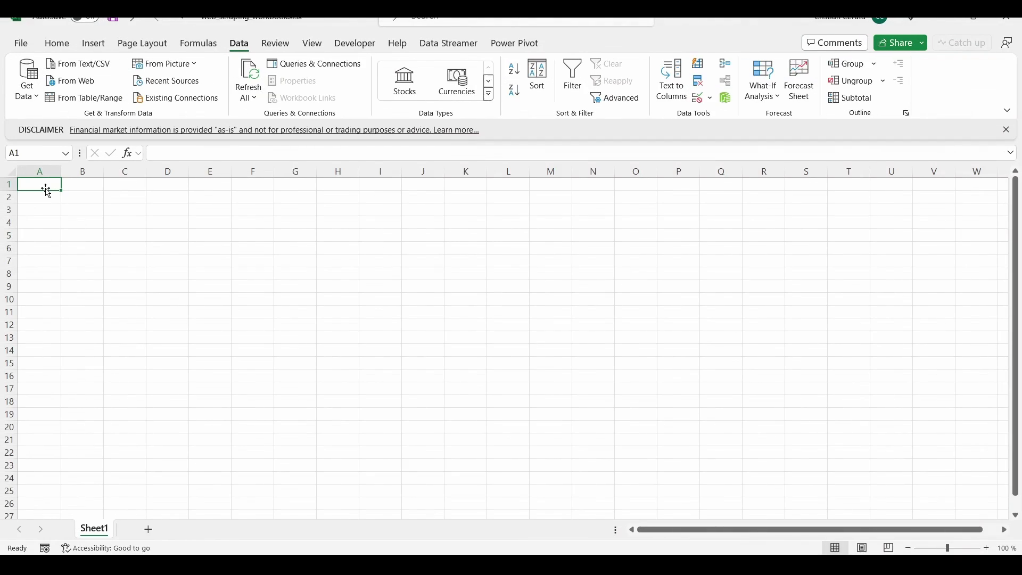
- Enter KO and AAPL in A1:A2 and convert them to linked Stocks data
left_click_drag(47, 190, 45, 195)
type("KO")
key("Return")
type("AAPL")
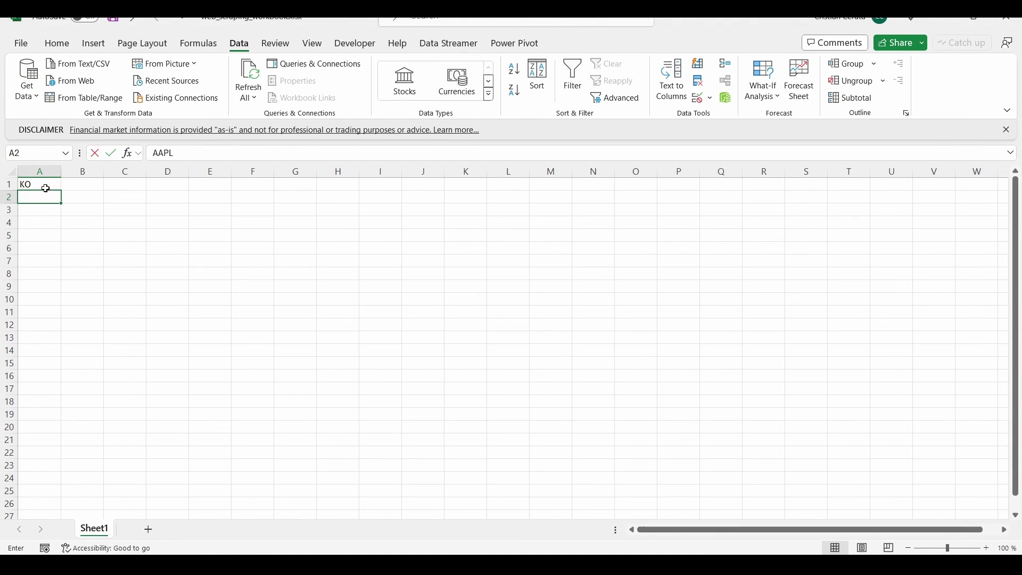
key("Return")
left_click(406, 84)
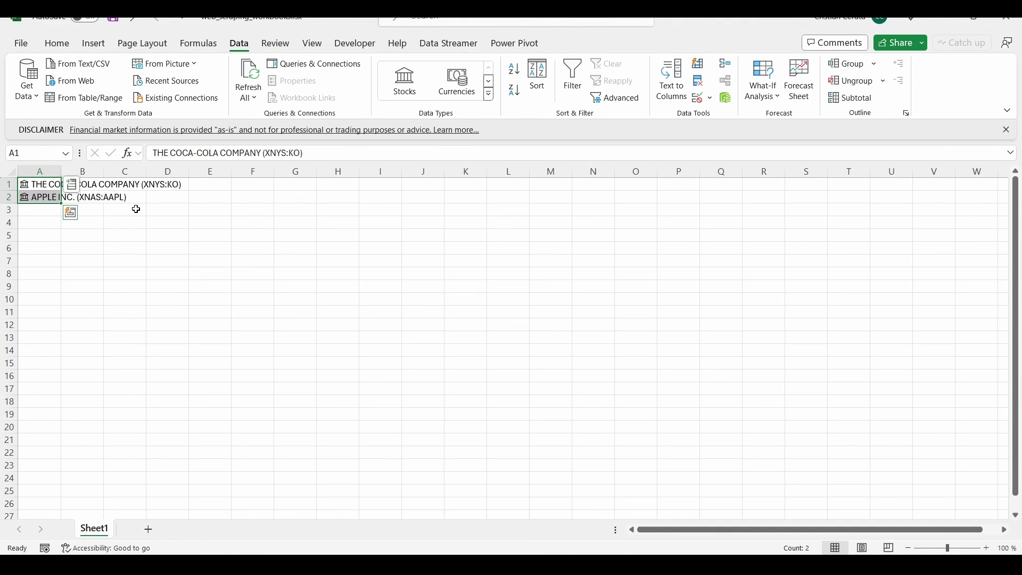
- Insert price and Volume average columns for both stocks, widening column C
left_click(197, 186)
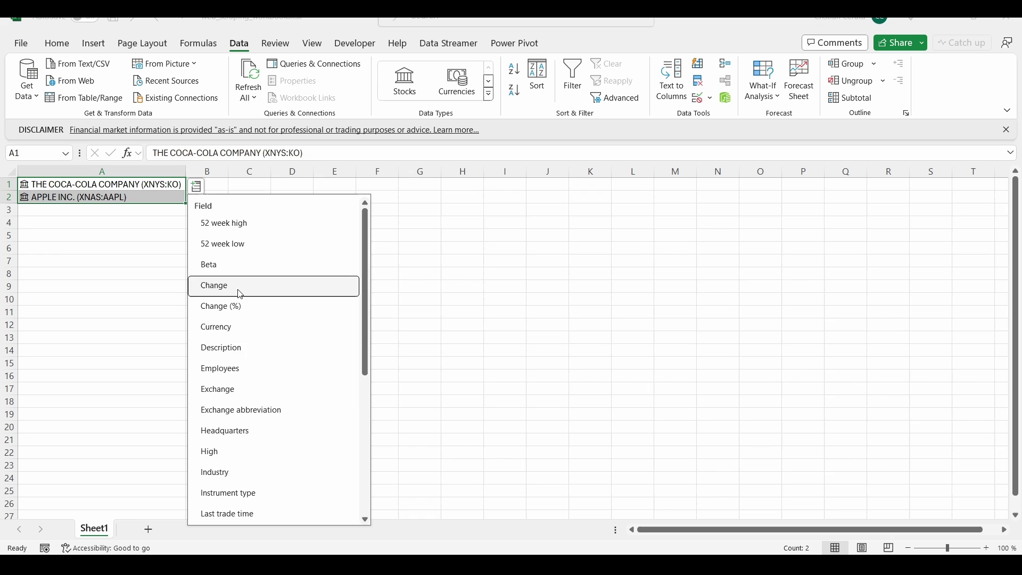
scroll(238, 298, "down", 3)
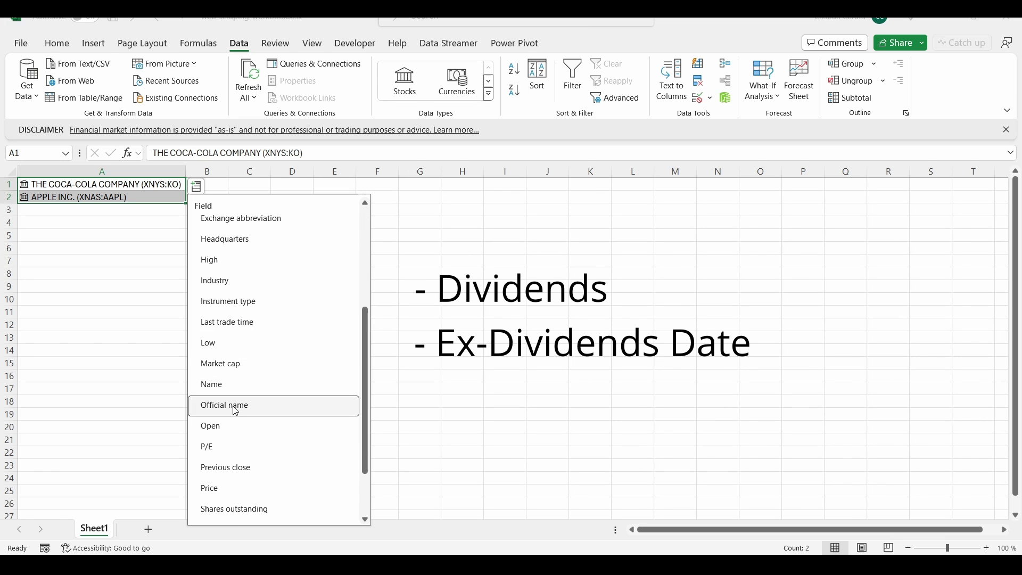
left_click(211, 511)
left_click(202, 189)
scroll(239, 373, "down", 10)
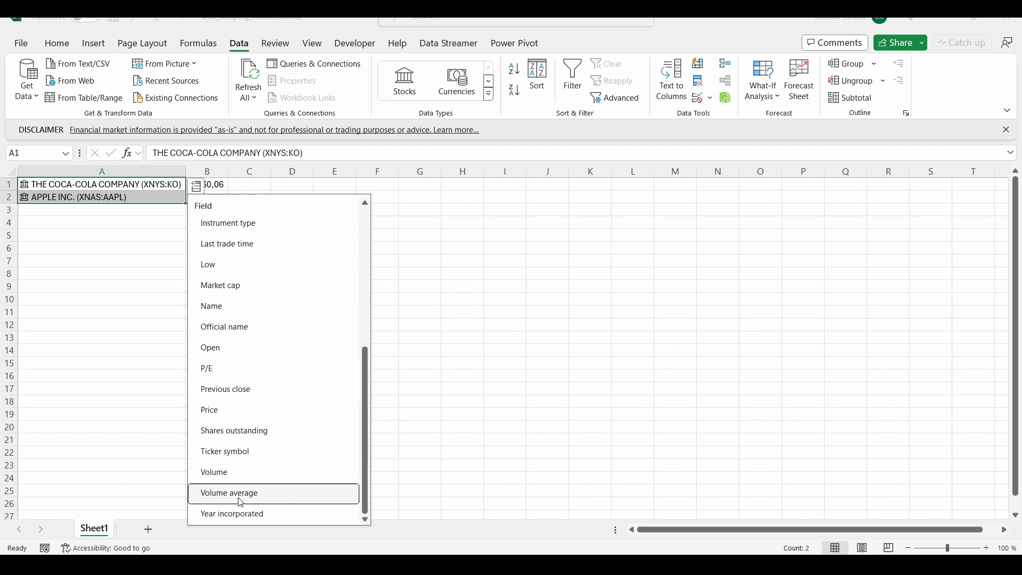
left_click(240, 490)
left_click(241, 234)
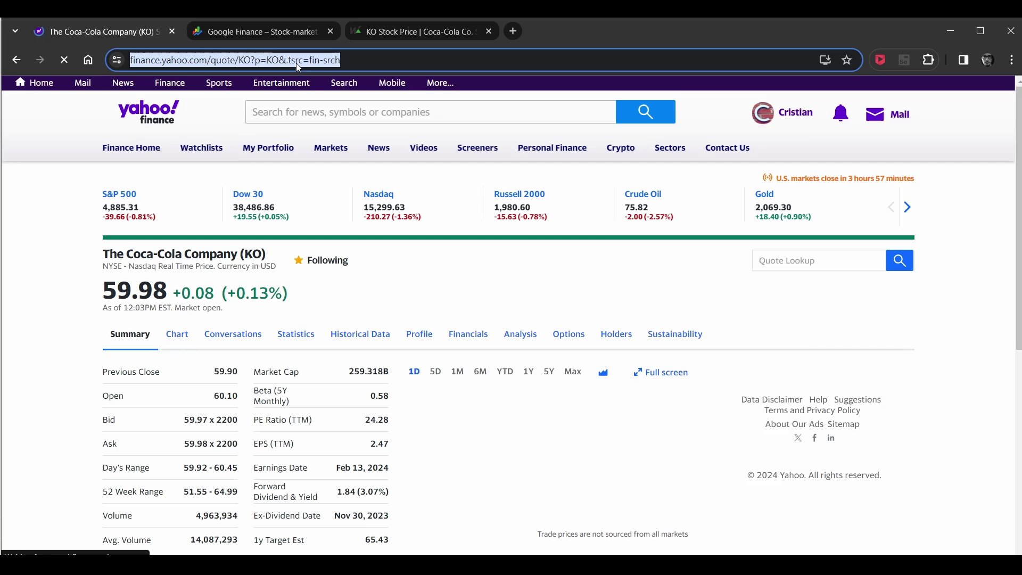
- Create a From Web connection using the copied Yahoo Finance KO page address
key("ctrl+c")
key("alt+Tab")
key("ctrl+v")
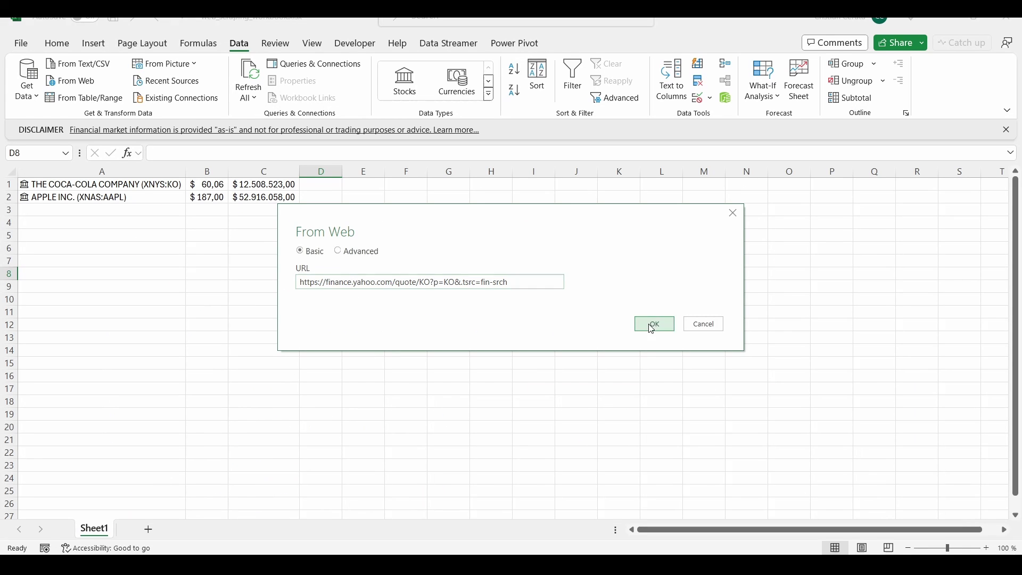
left_click(653, 323)
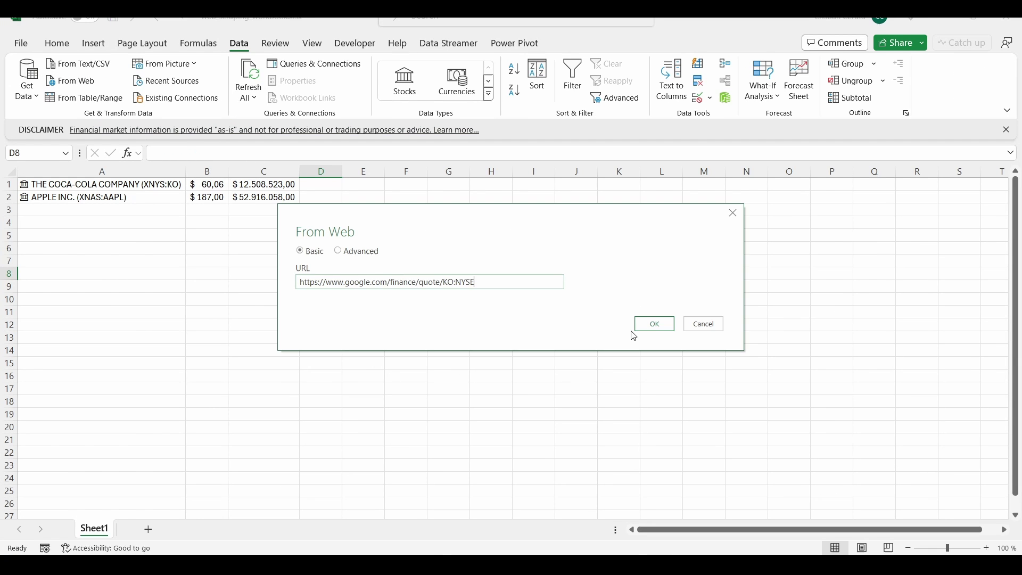
left_click(637, 327)
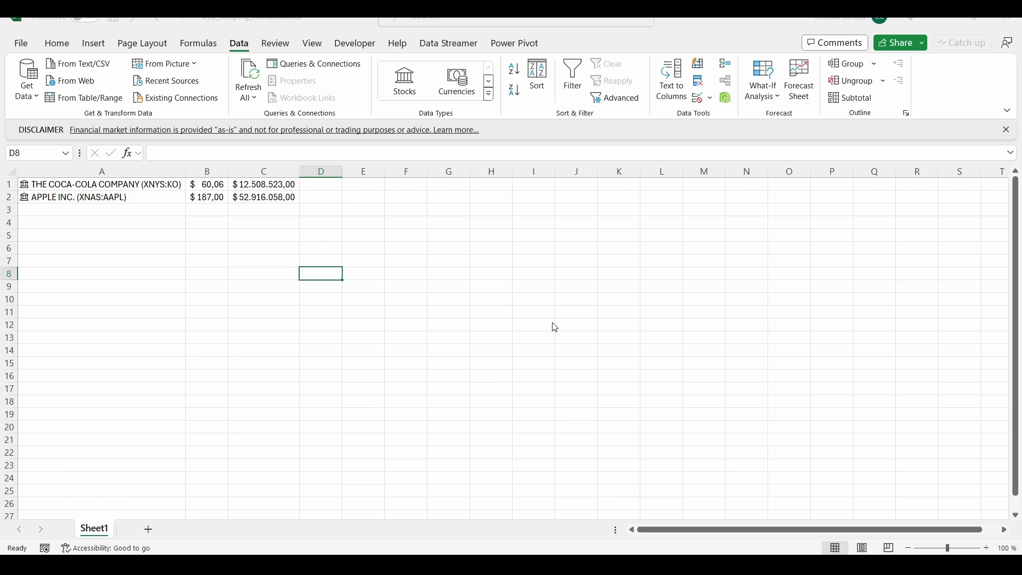
- Preview Tables 1, 2, 3, 7, 8, 9 and 10 in the Navigator
left_click(278, 173)
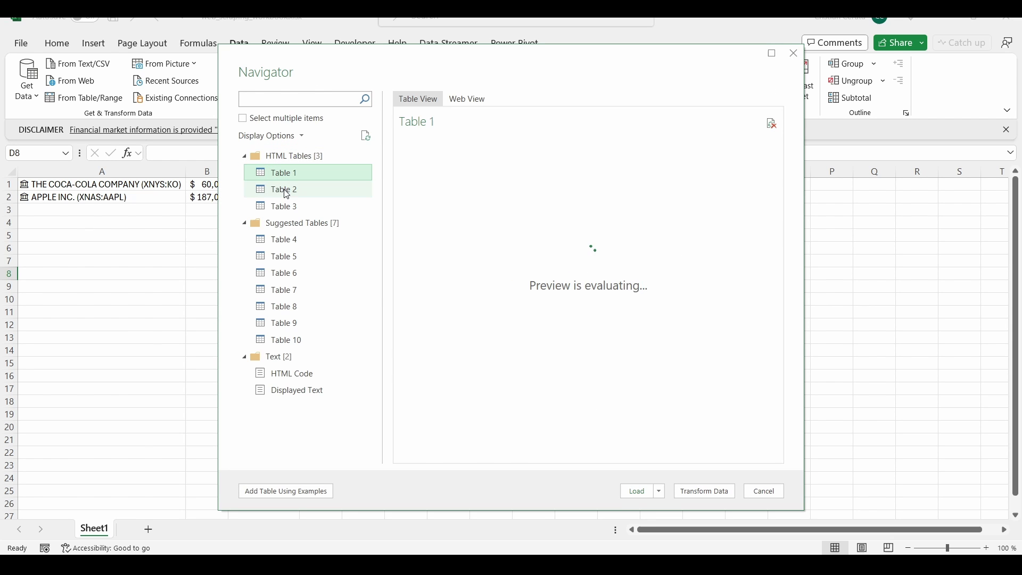
left_click(280, 189)
left_click(284, 206)
left_click(283, 290)
left_click(283, 306)
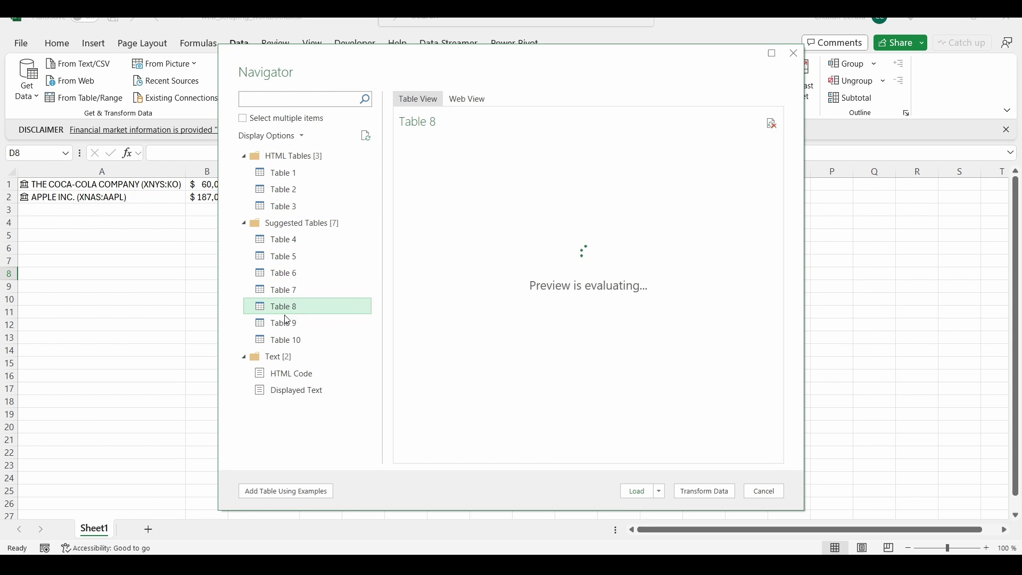
left_click(282, 323)
left_click(285, 340)
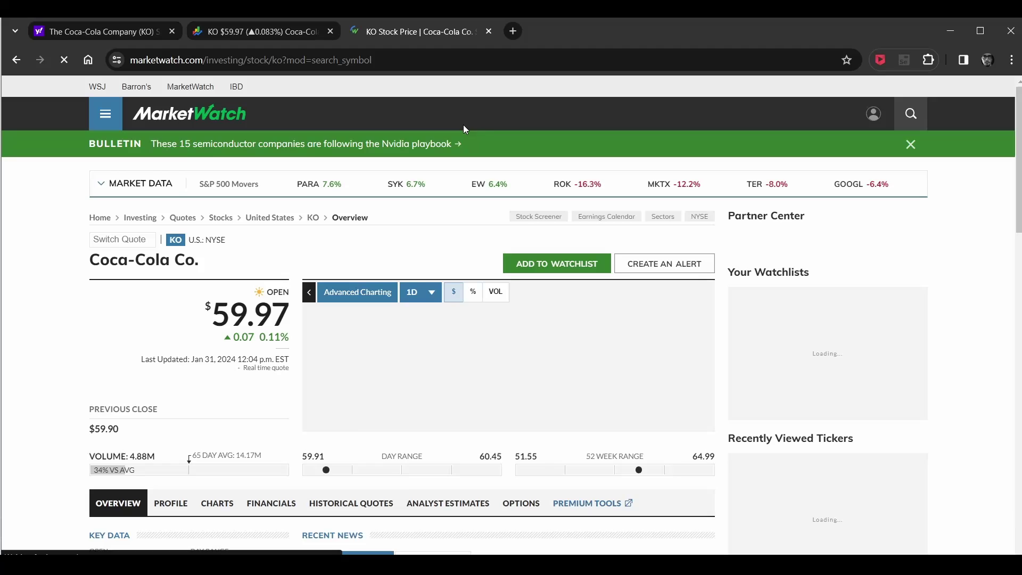
- Submit the MarketWatch KO page address as the web data source
left_click(363, 59)
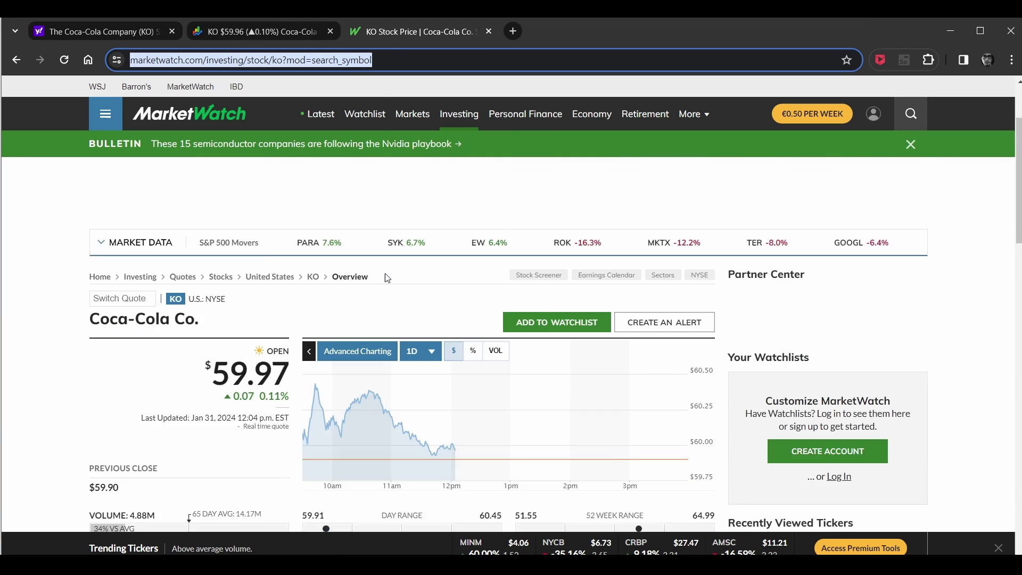
scroll(337, 292, "down", 6)
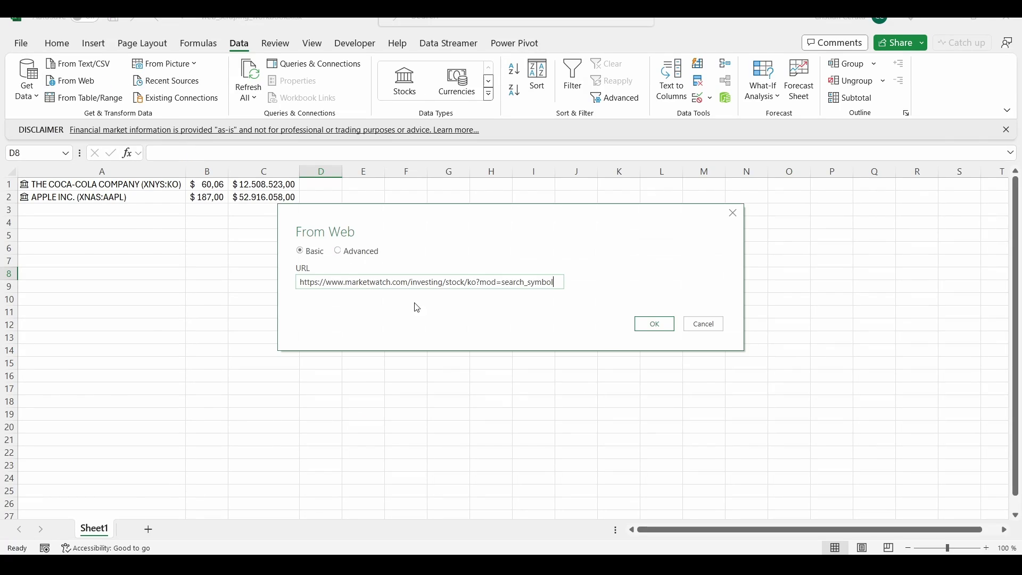
key("Return")
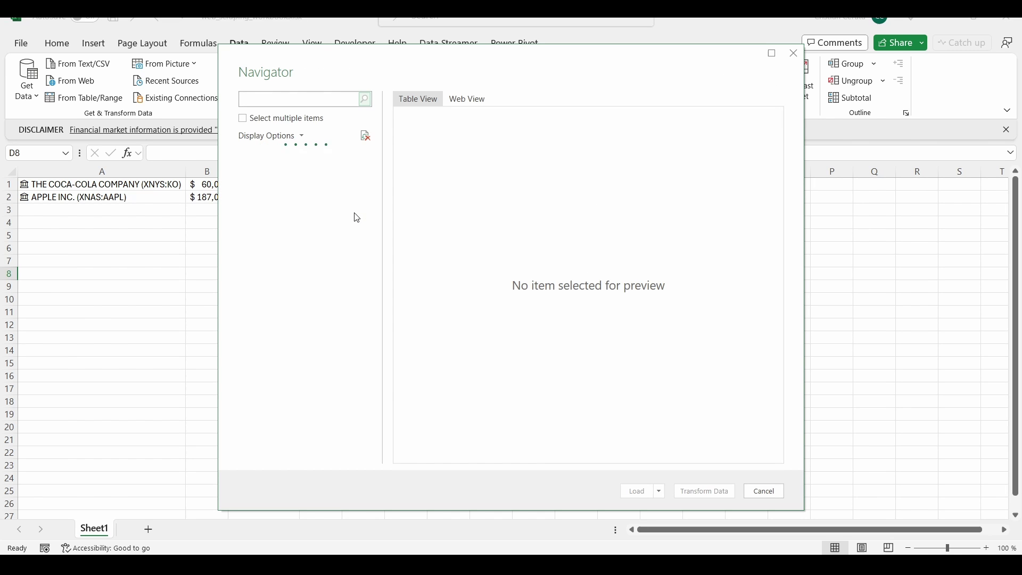
- Preview several Navigator tables, then load Table 7 with the KO key metrics
left_click(283, 189)
left_click(290, 239)
left_click(282, 272)
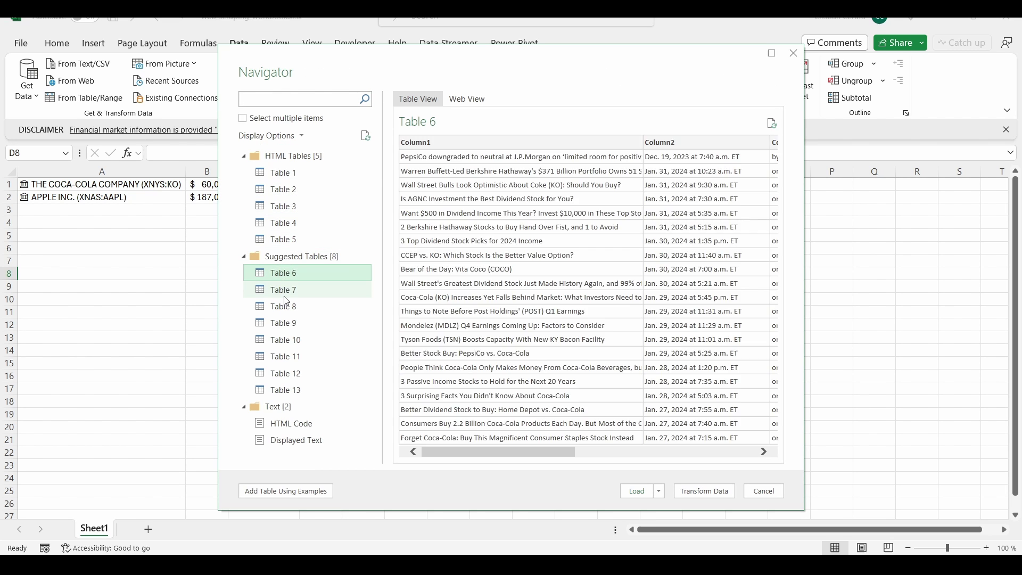
left_click(283, 306)
left_click(282, 323)
left_click(282, 342)
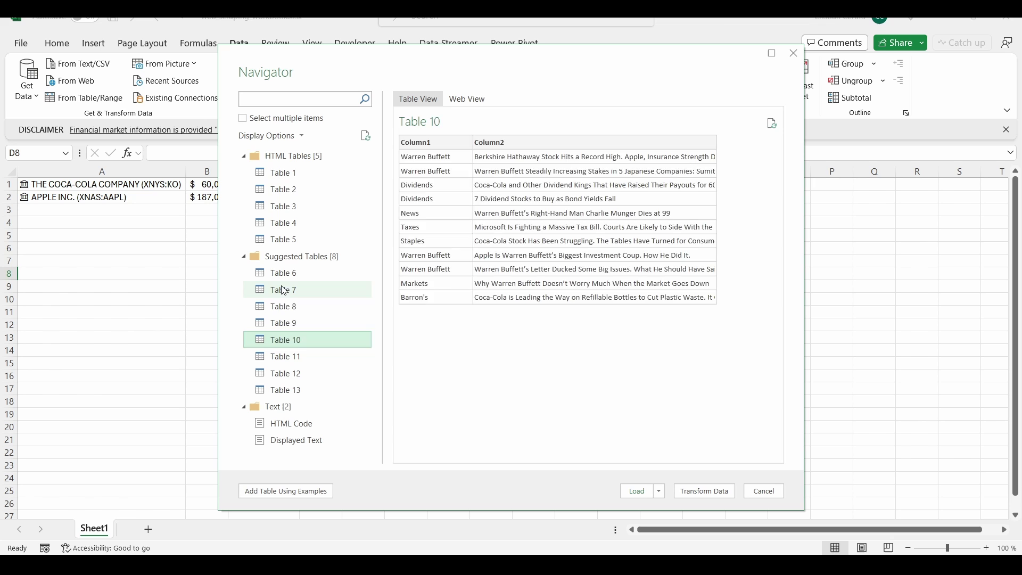
left_click(281, 290)
left_click(637, 491)
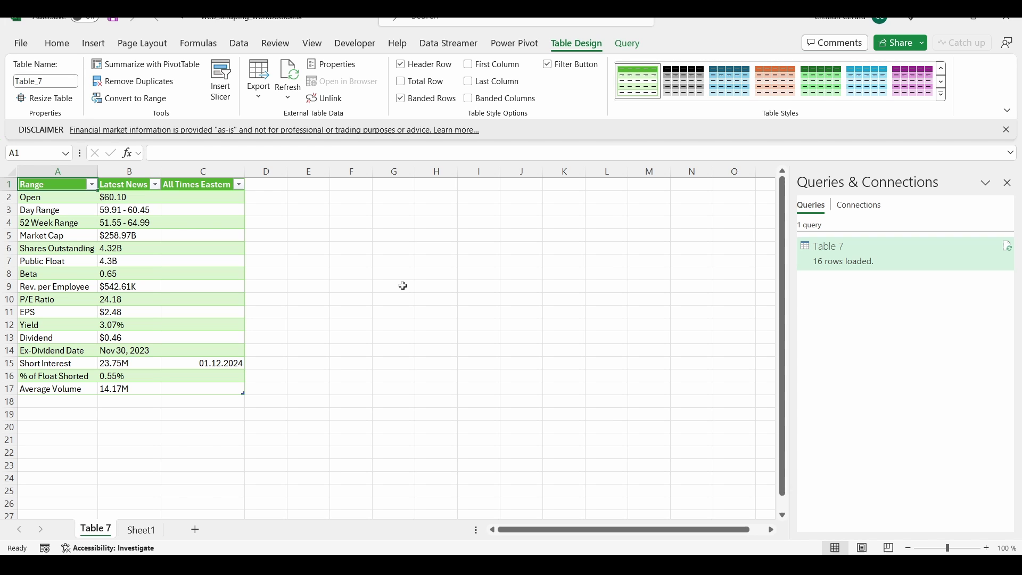
left_click(408, 279)
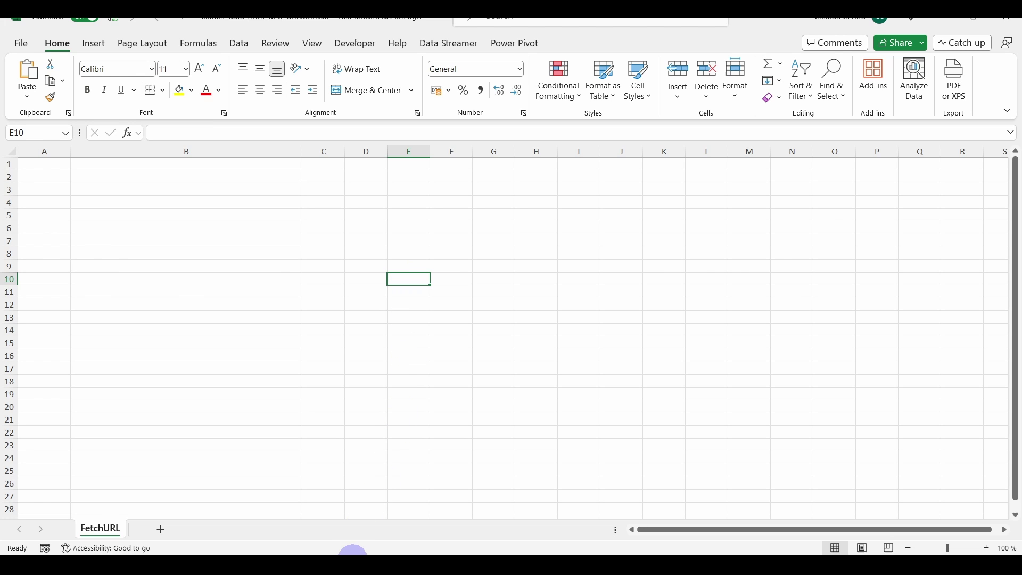
- Search MarketWatch for KO and open the Coca-Cola quote page
left_click(353, 554)
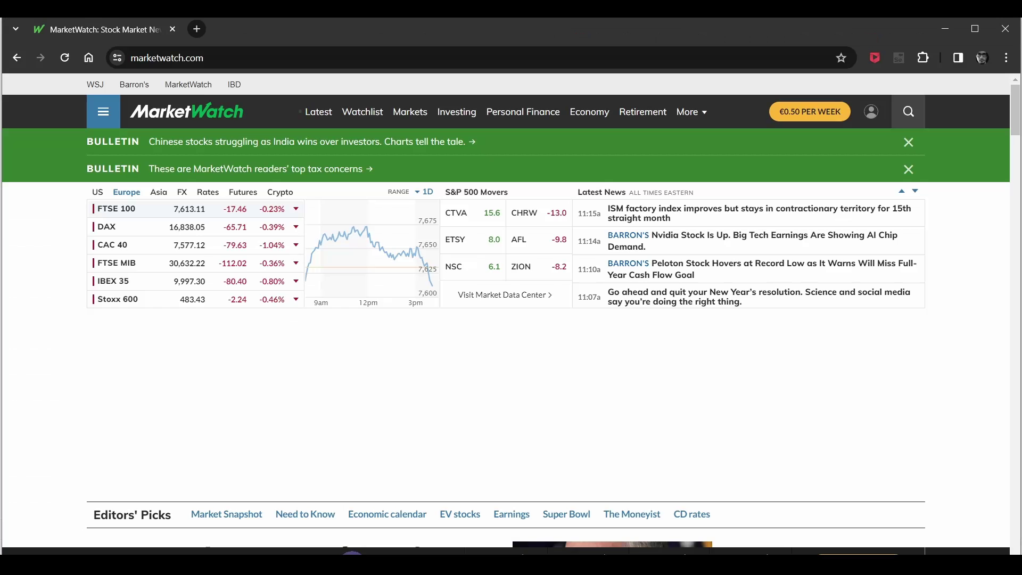
left_click(909, 111)
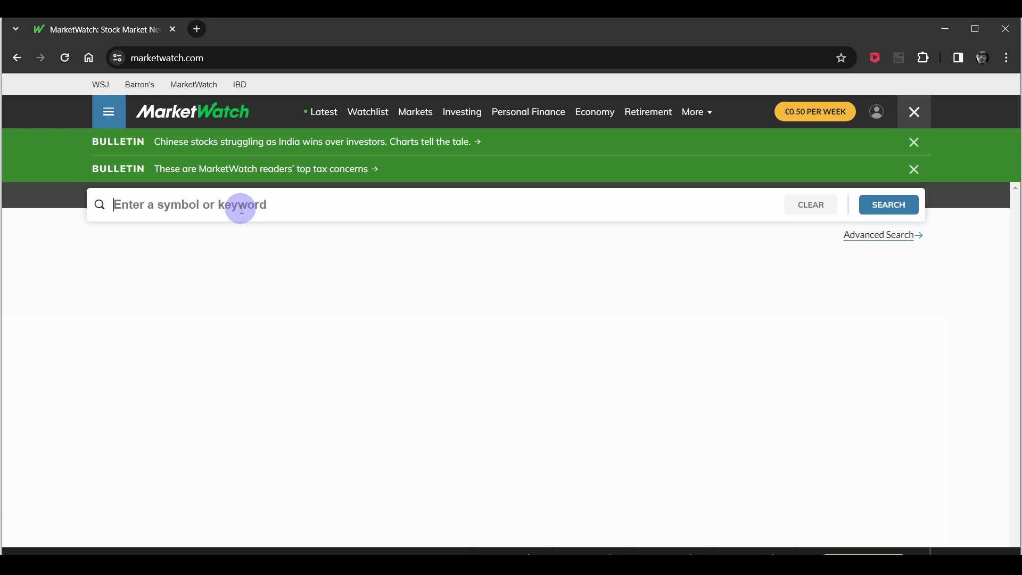
type("KO")
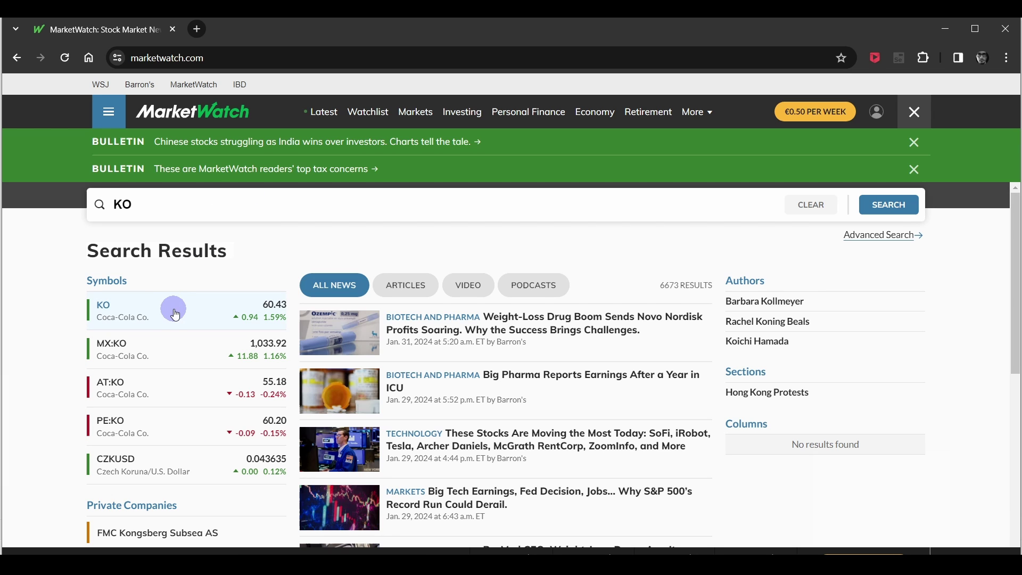
left_click(175, 315)
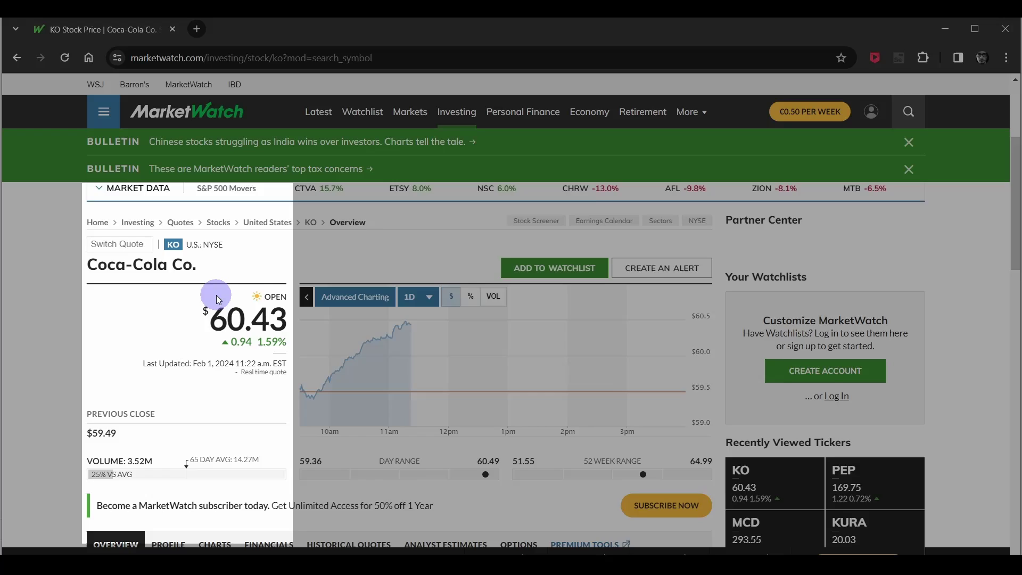
- Check the Key Data section, select the page's URL, and return to Excel
scroll(216, 295, "down", 6)
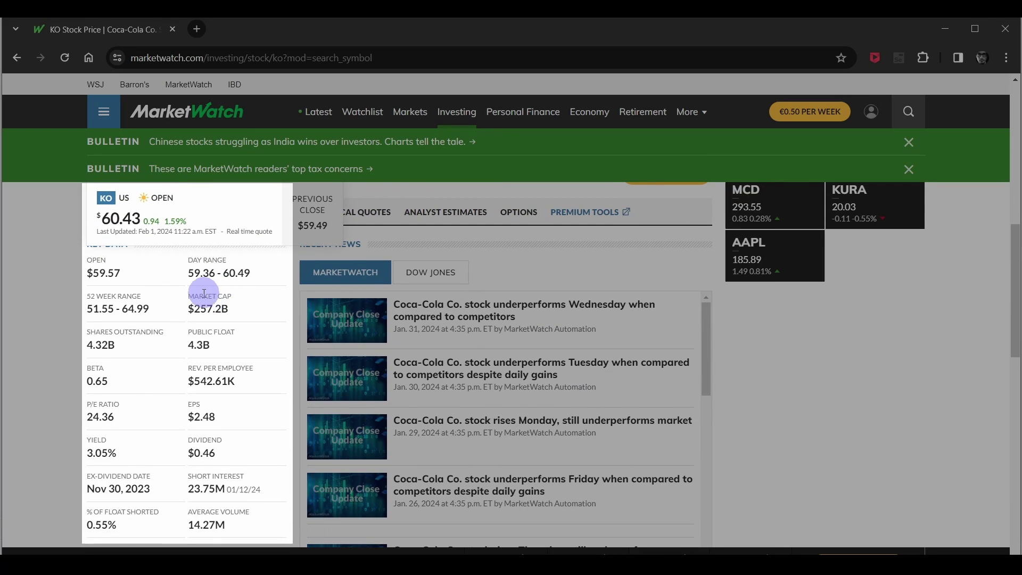
scroll(132, 302, "up", 1)
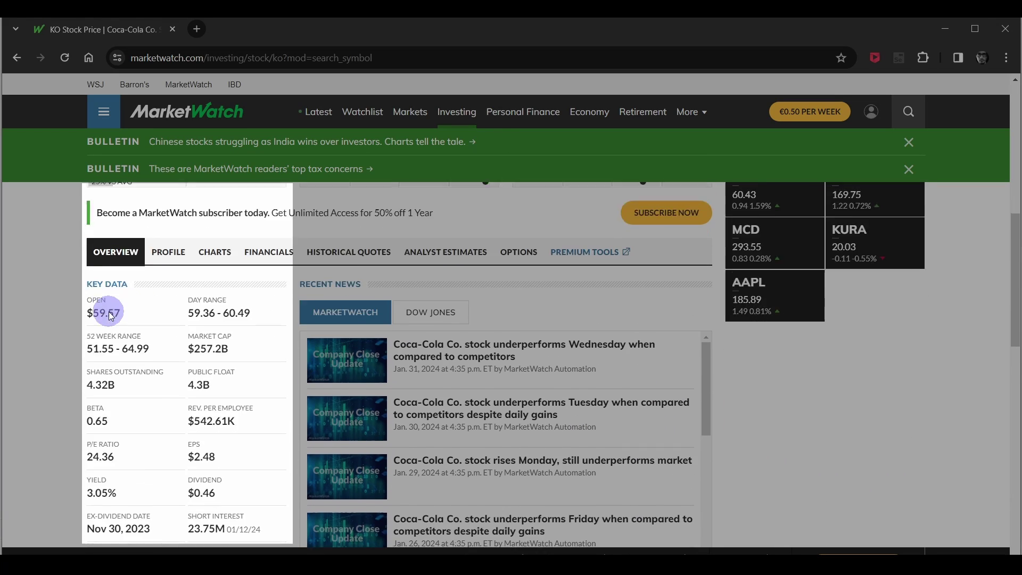
scroll(130, 310, "down", 2)
scroll(132, 310, "up", 1)
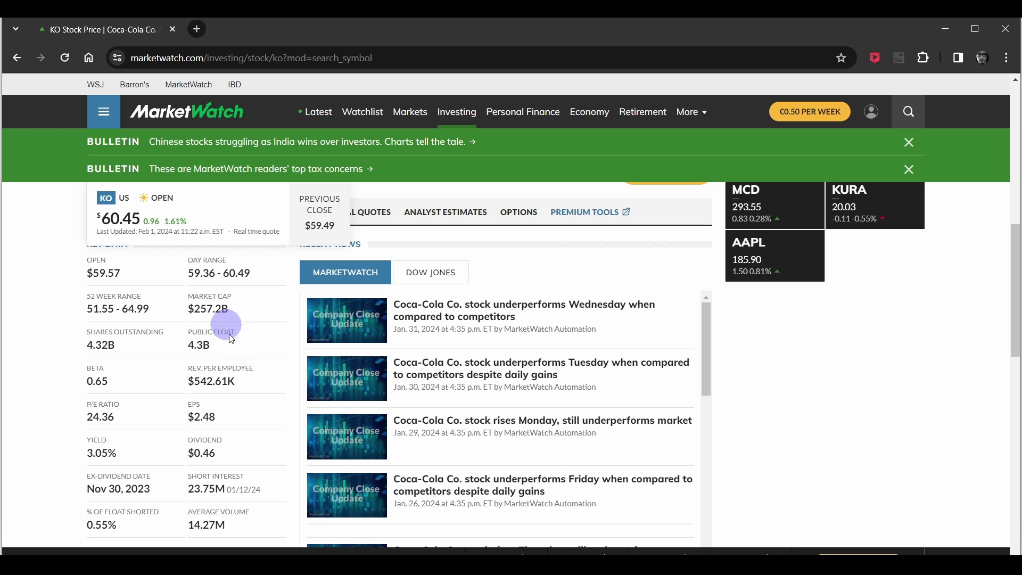
left_click(254, 55)
key("ctrl+c")
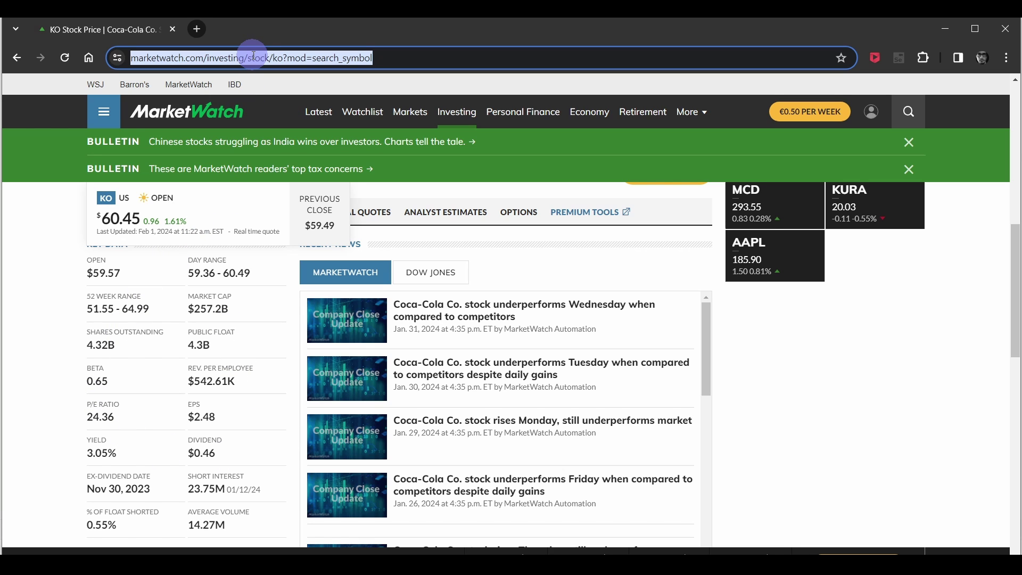
left_click(422, 551)
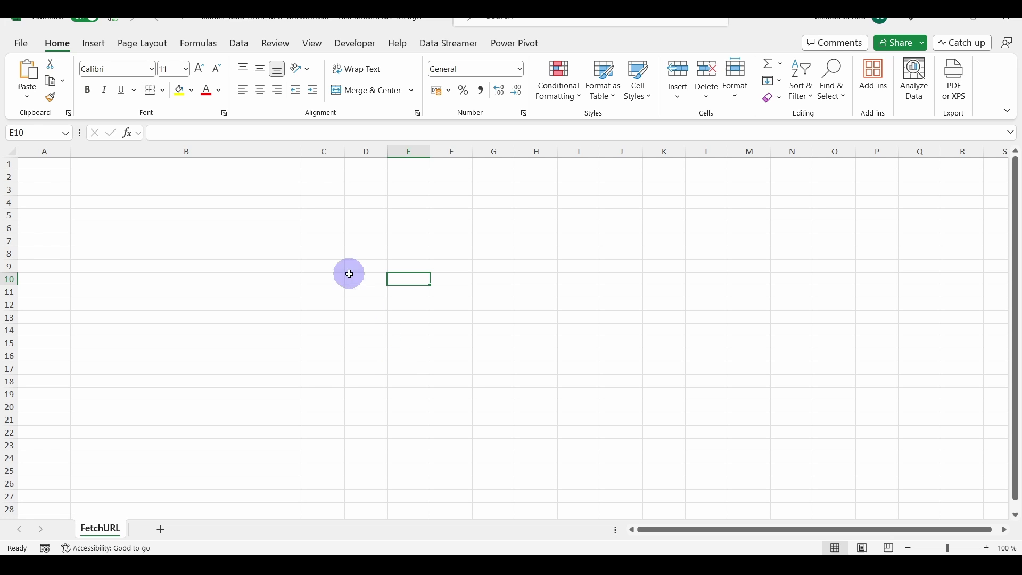
- Start a From Web import with the pasted KO quote page address
left_click(239, 43)
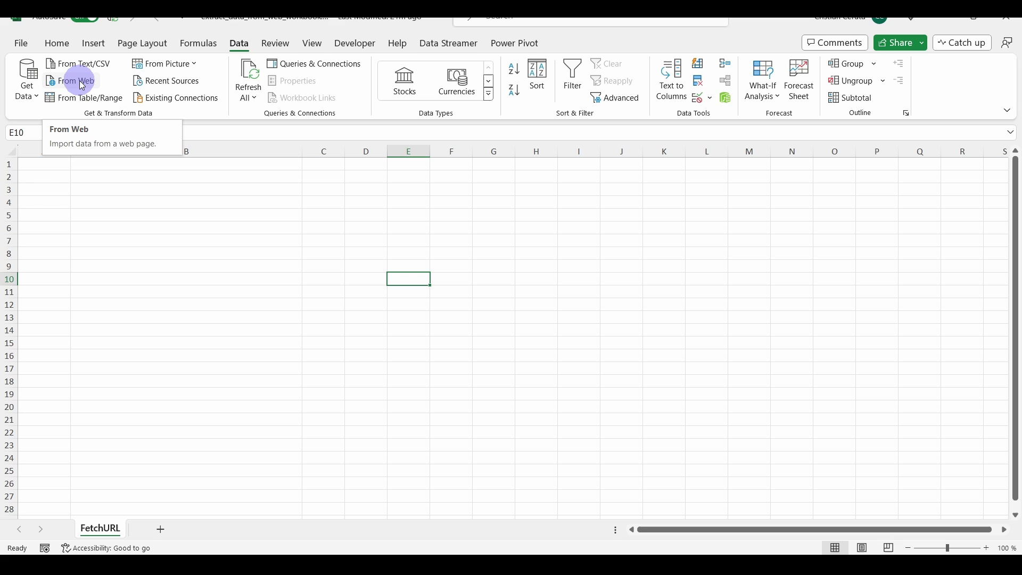
left_click(33, 102)
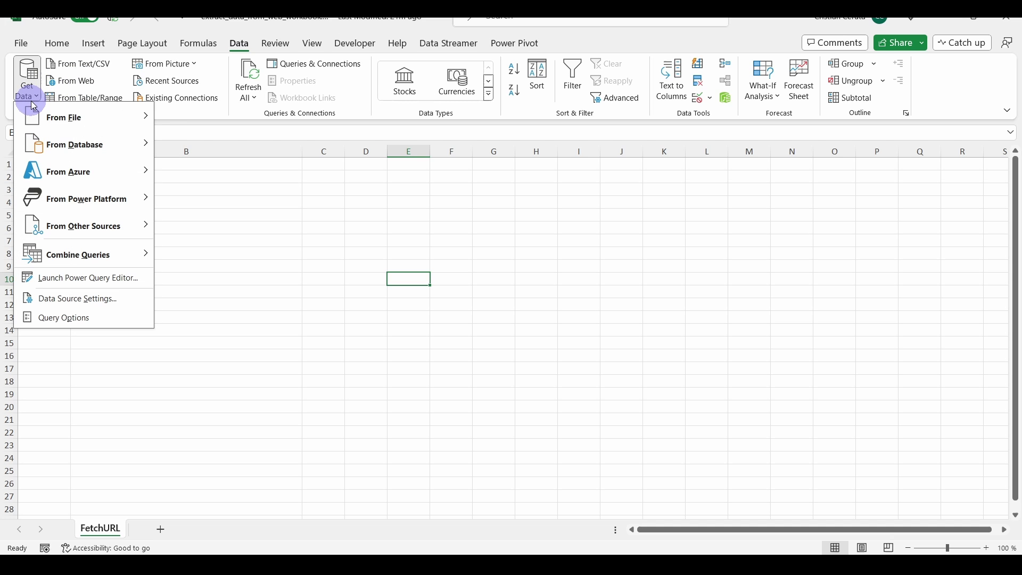
mouse_move(77, 225)
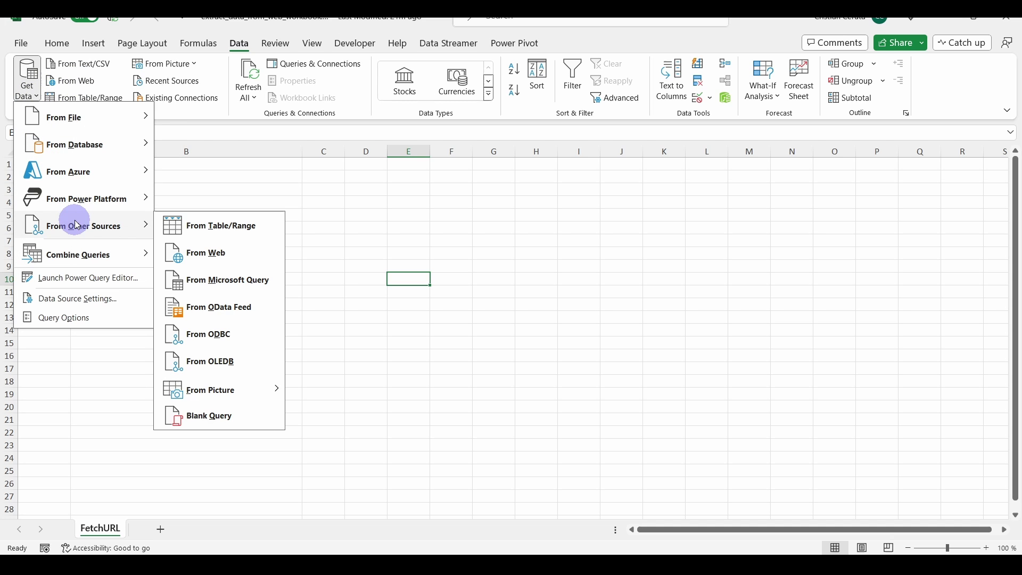
left_click(207, 253)
left_click(354, 285)
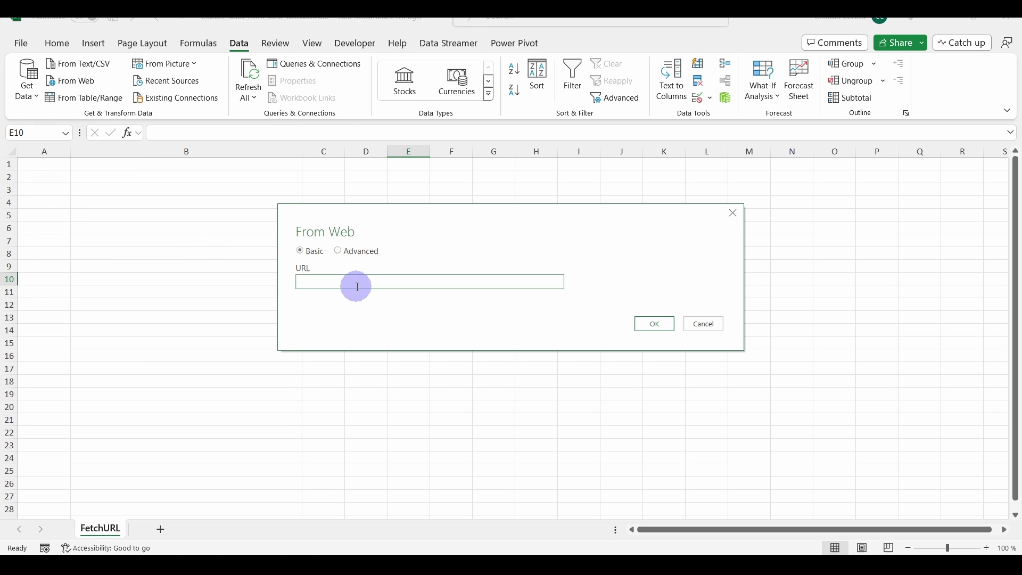
key("ctrl+v")
left_click(656, 324)
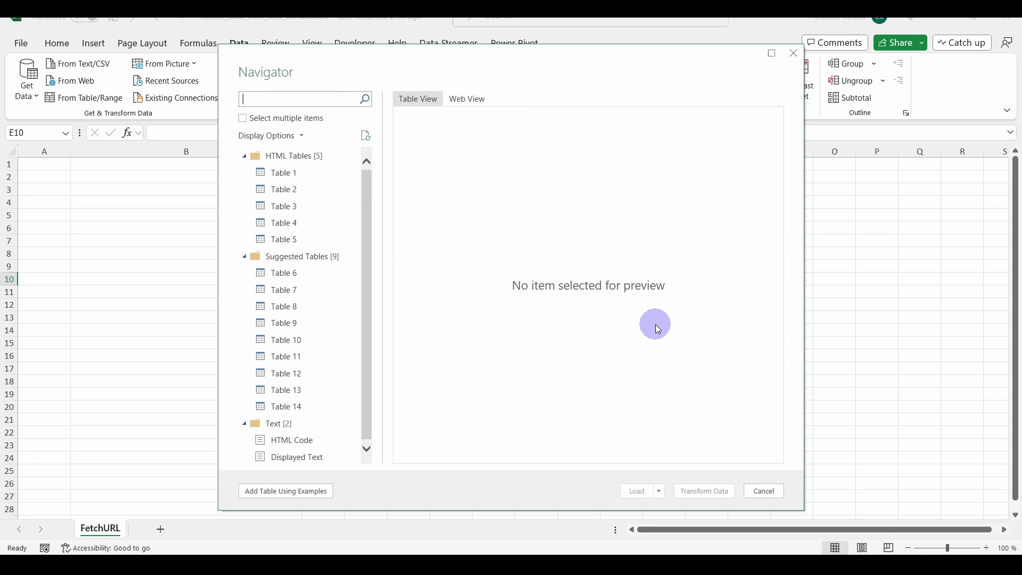
- Preview Tables 1–7, compare KO figures with the browser, and load Table 7
left_click(290, 172)
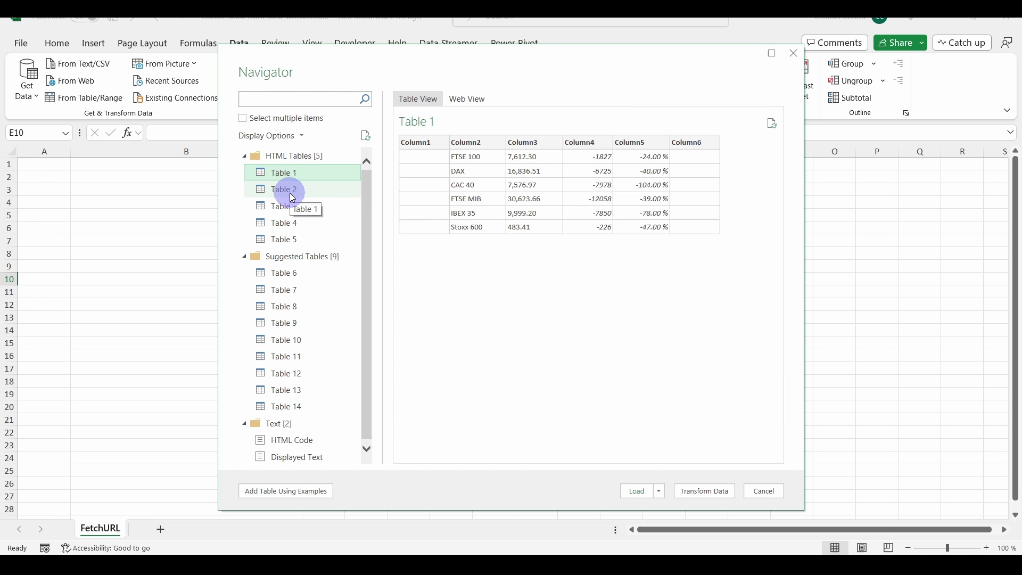
left_click(291, 193)
left_click(283, 206)
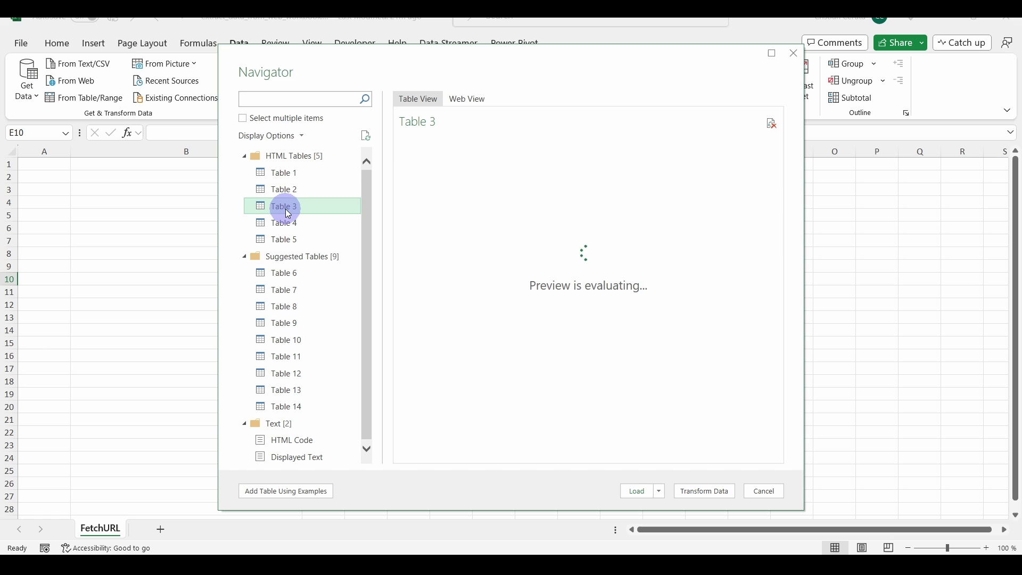
left_click(284, 228)
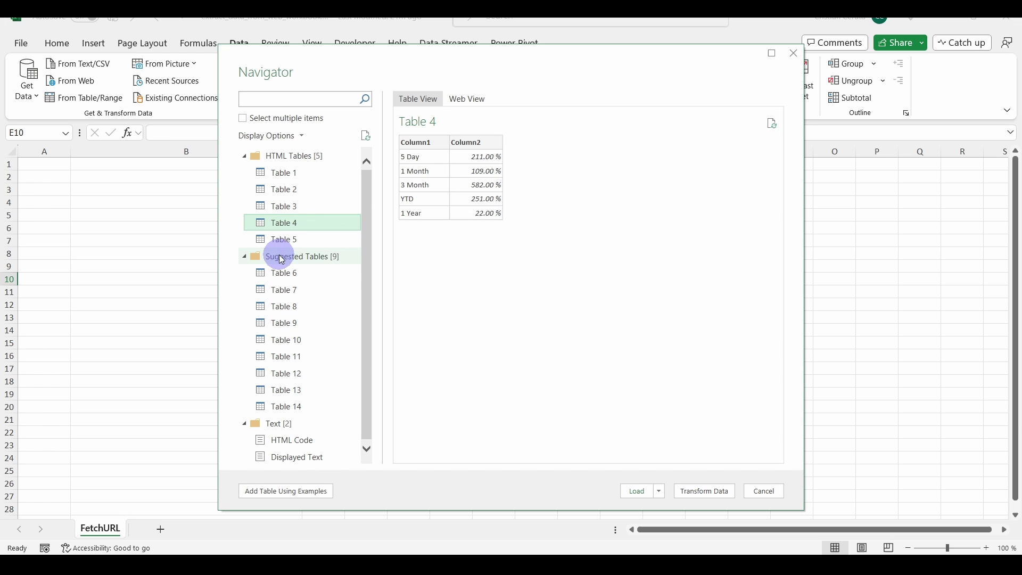
left_click(287, 273)
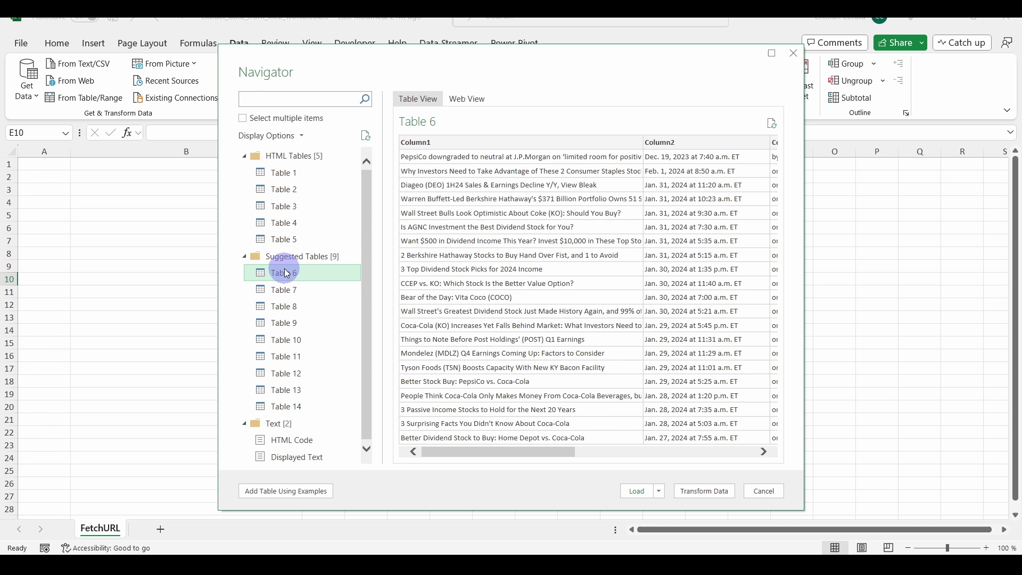
left_click(287, 292)
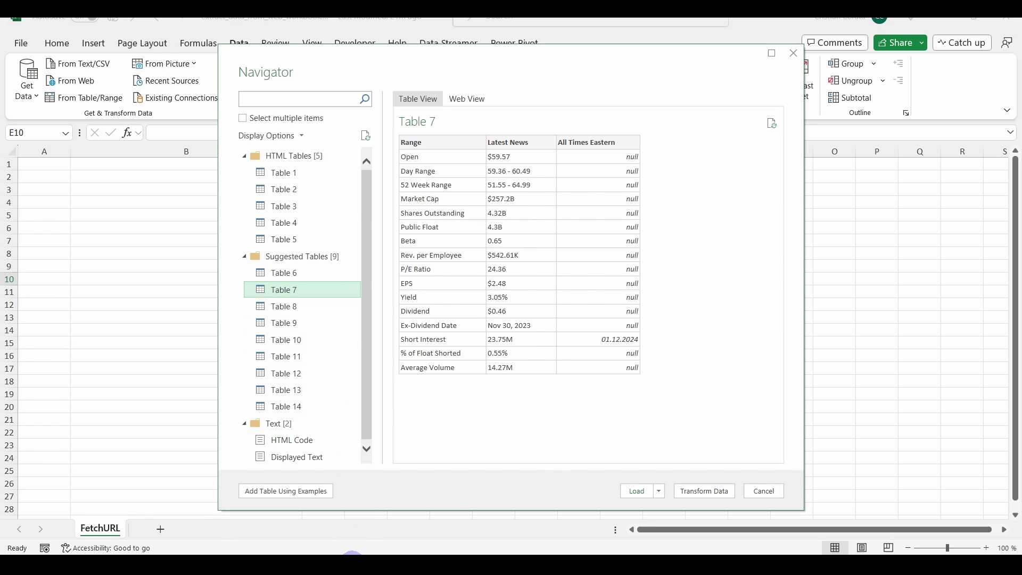
left_click(351, 554)
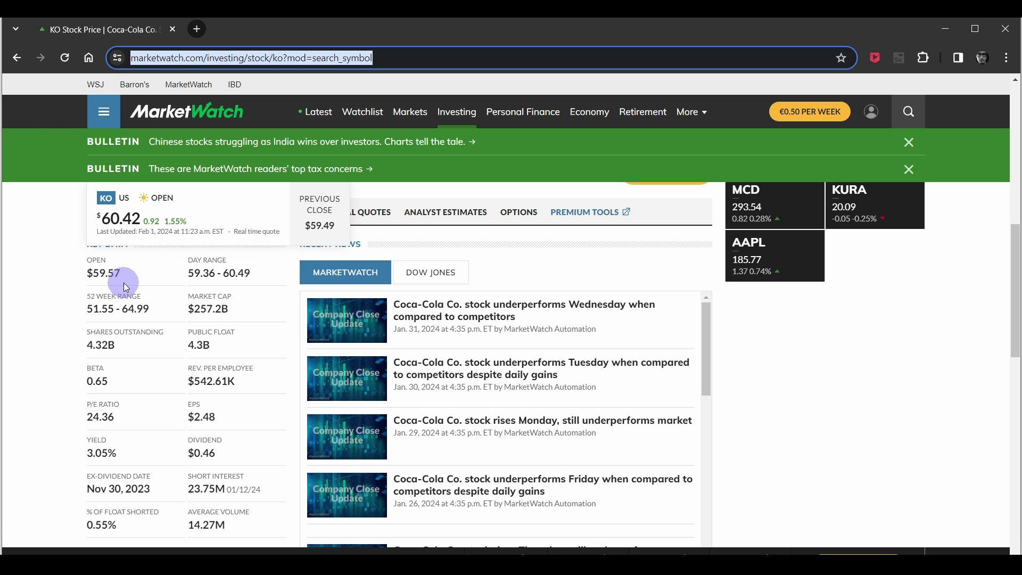
left_click(434, 554)
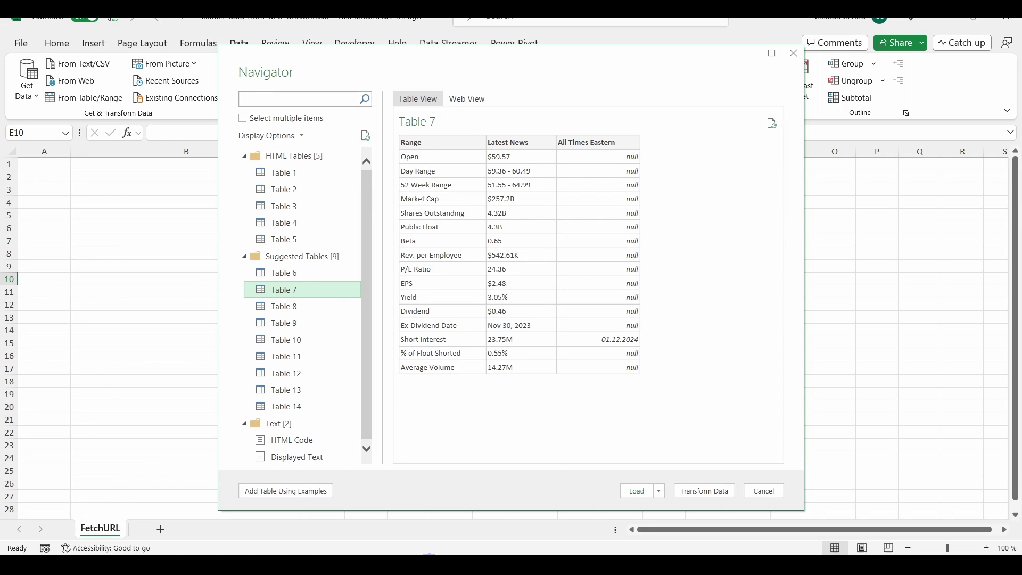
left_click(639, 491)
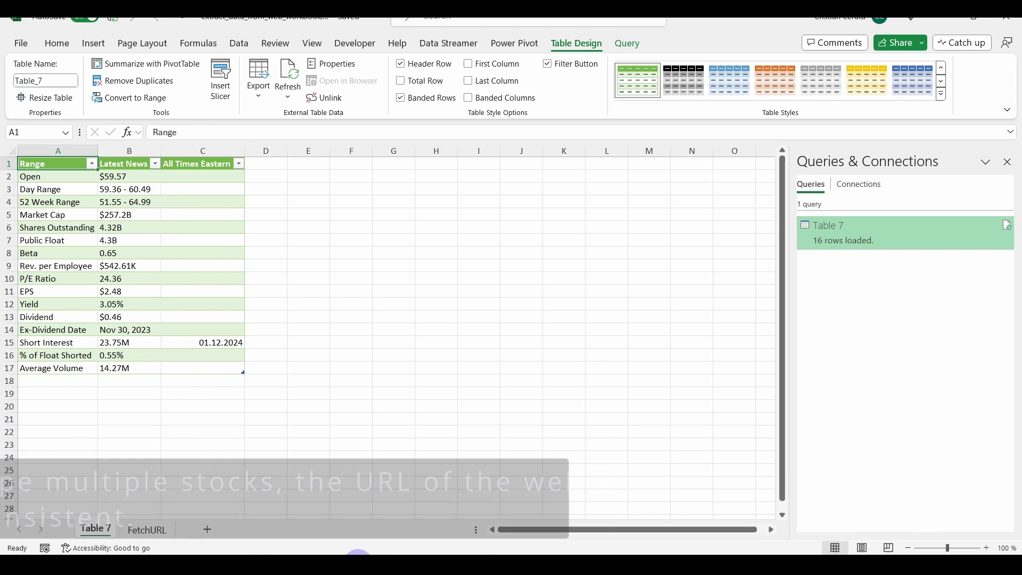
- Switch to Chrome's MarketWatch KO quote page
left_click(358, 554)
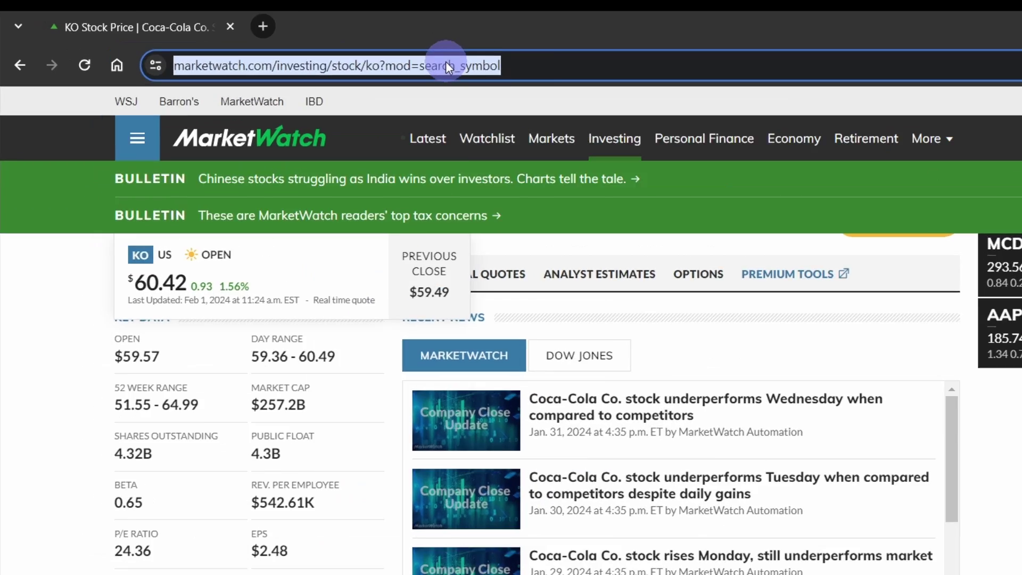
left_click(350, 53)
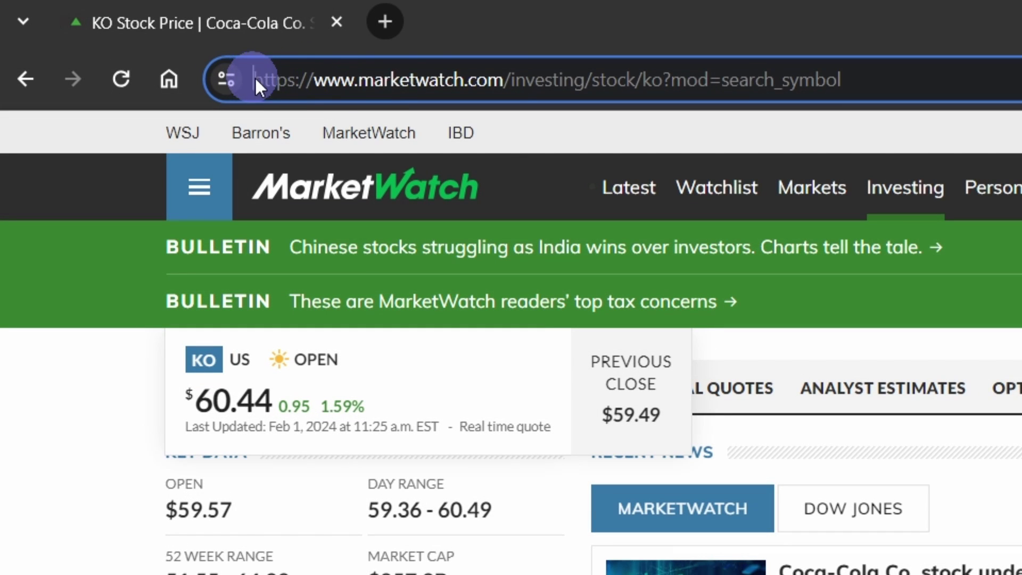
left_click_drag(254, 75, 510, 76)
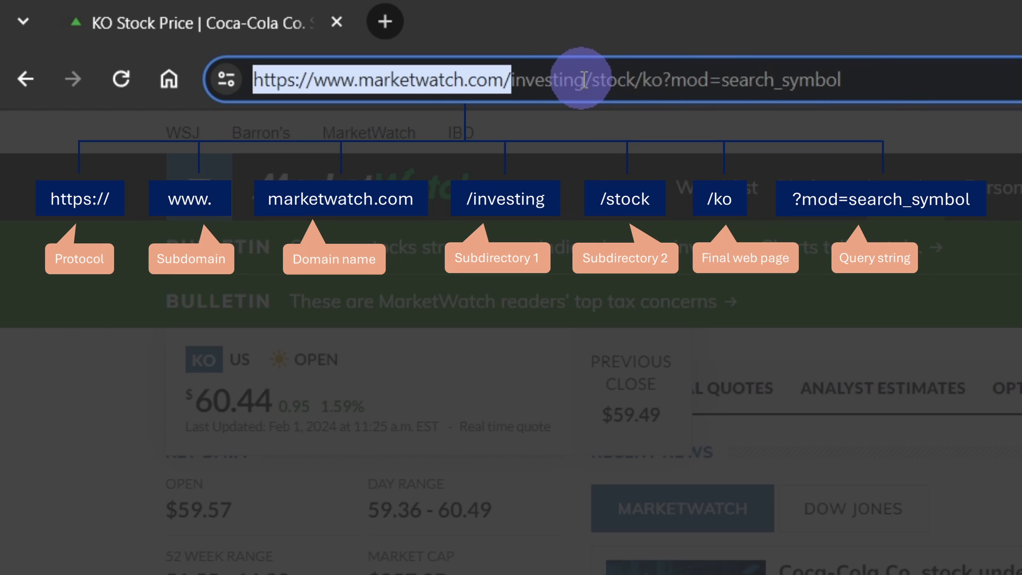
left_click_drag(584, 80, 512, 80)
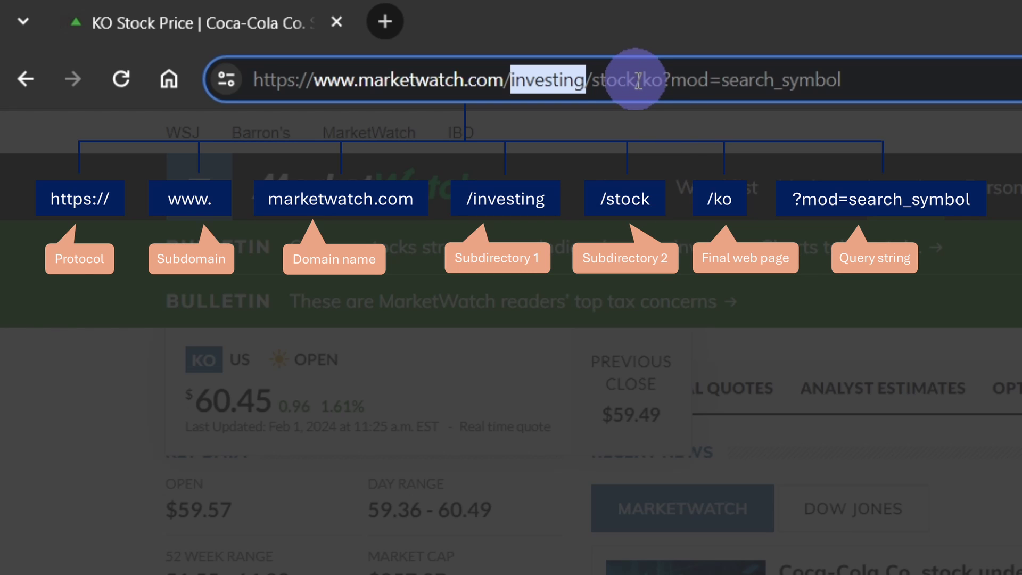
left_click_drag(591, 79, 663, 80)
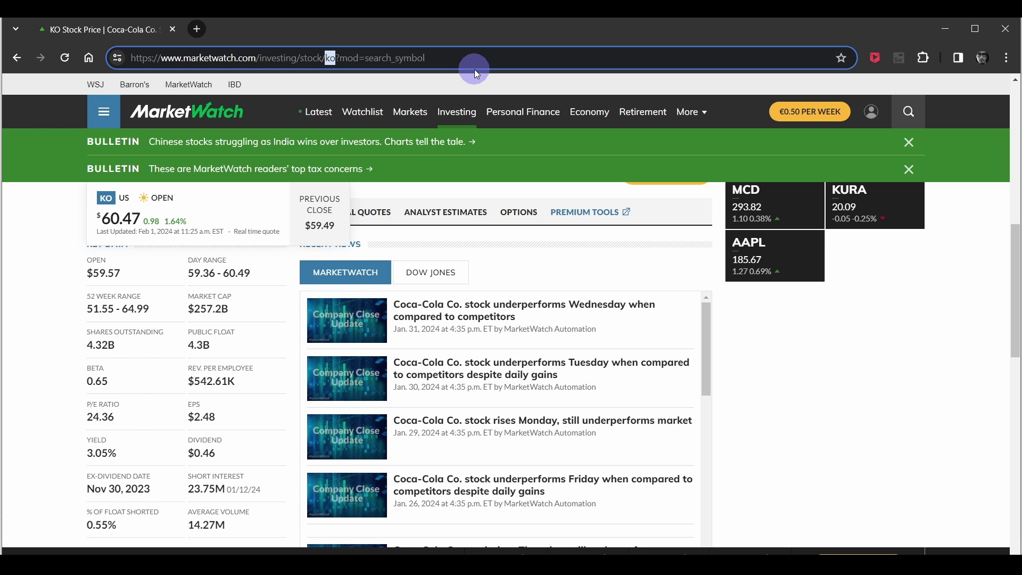
- Load the MCD quote page and strip ?mod=search_symbol from its address
type("MCD")
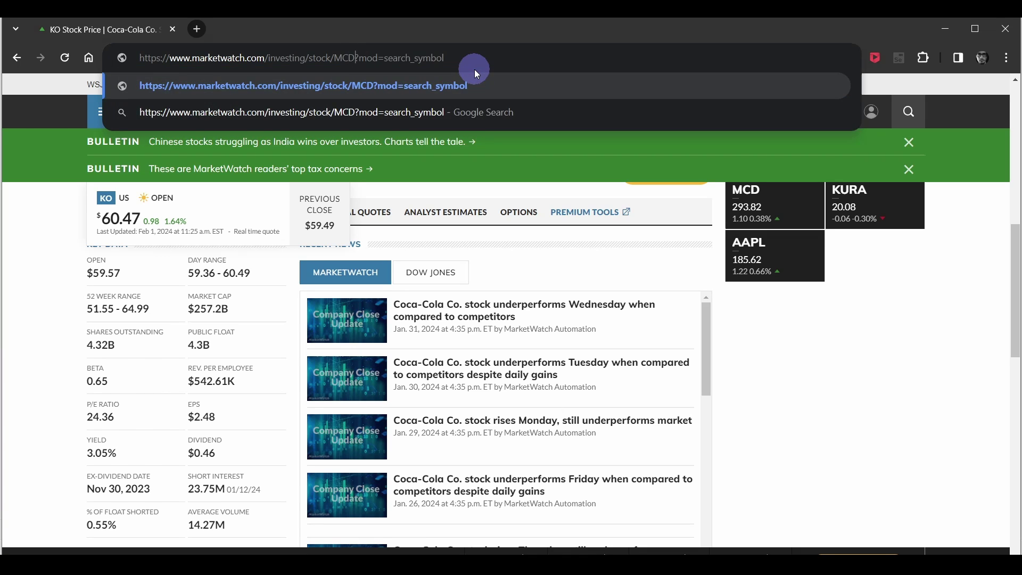
key("Return")
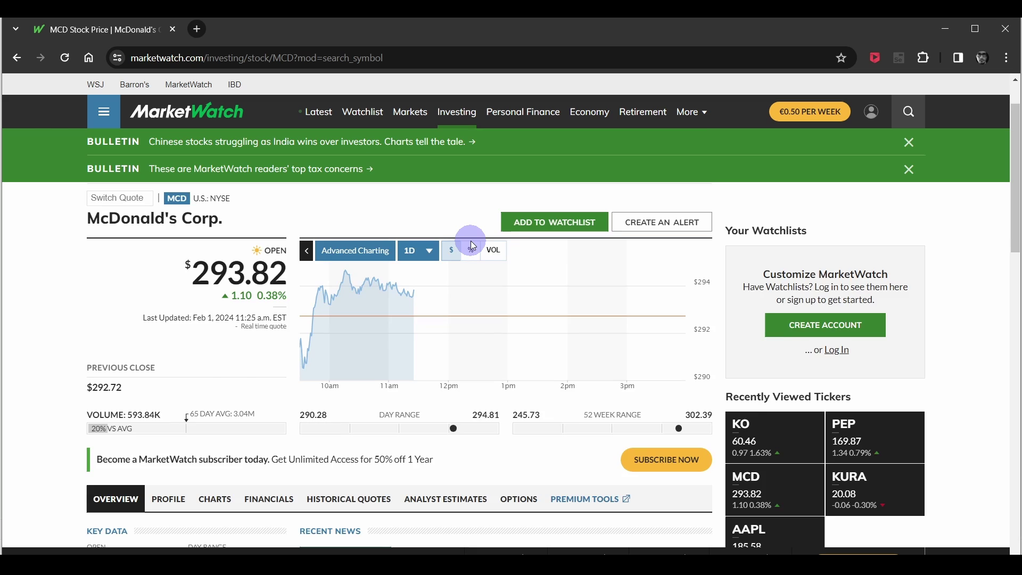
scroll(471, 240, "down", 2)
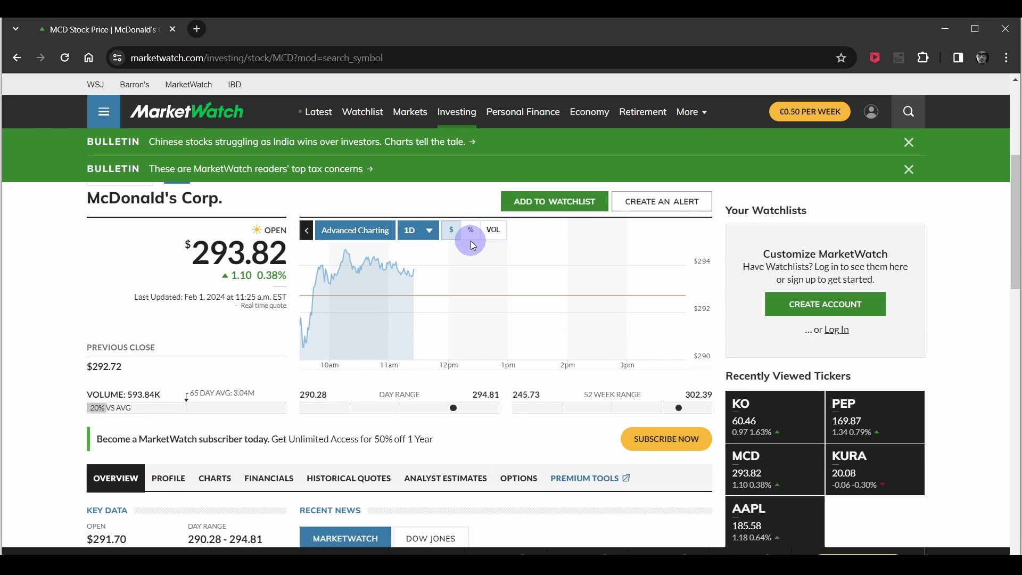
left_click(399, 60)
double_click(365, 59)
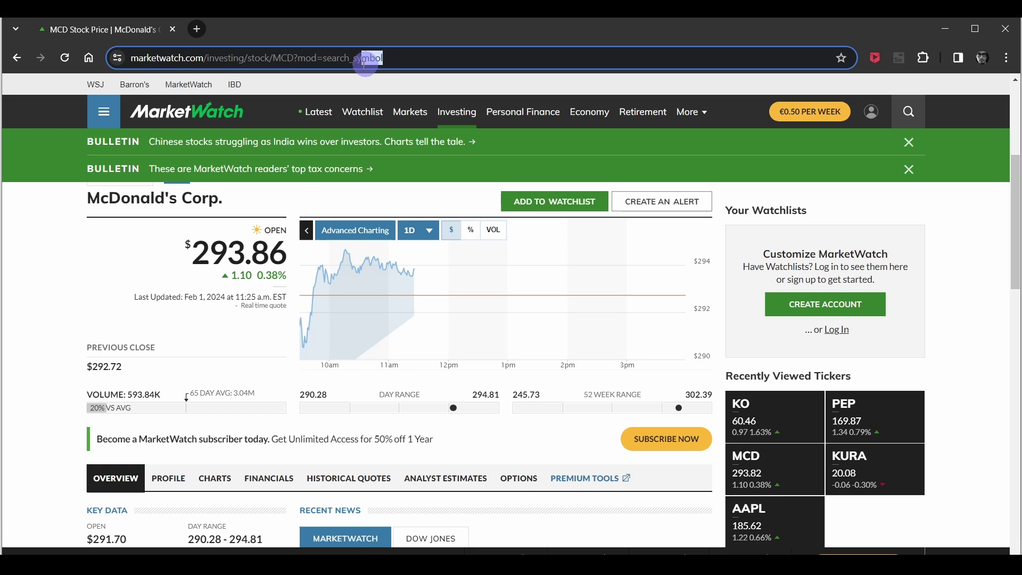
left_click_drag(365, 59, 294, 60)
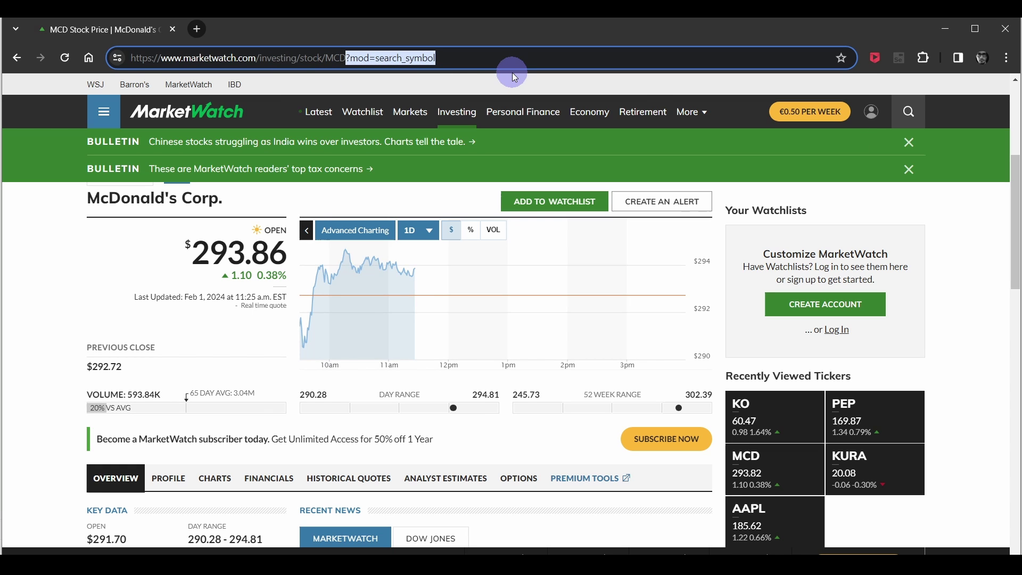
key("BackSpace")
key("Return")
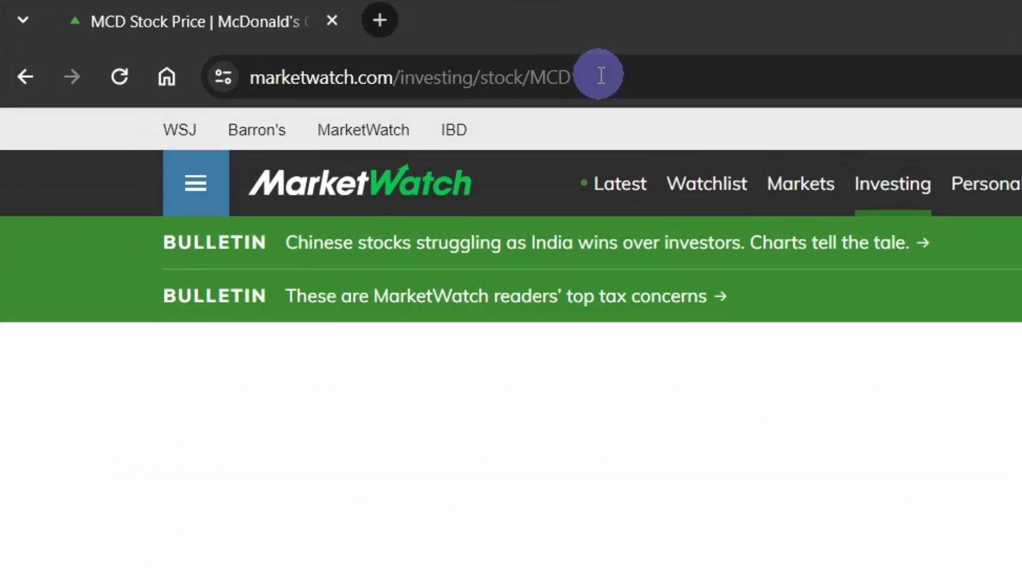
- Replace MCD with ko in the address to load KO's page, and select the URL
double_click(314, 57)
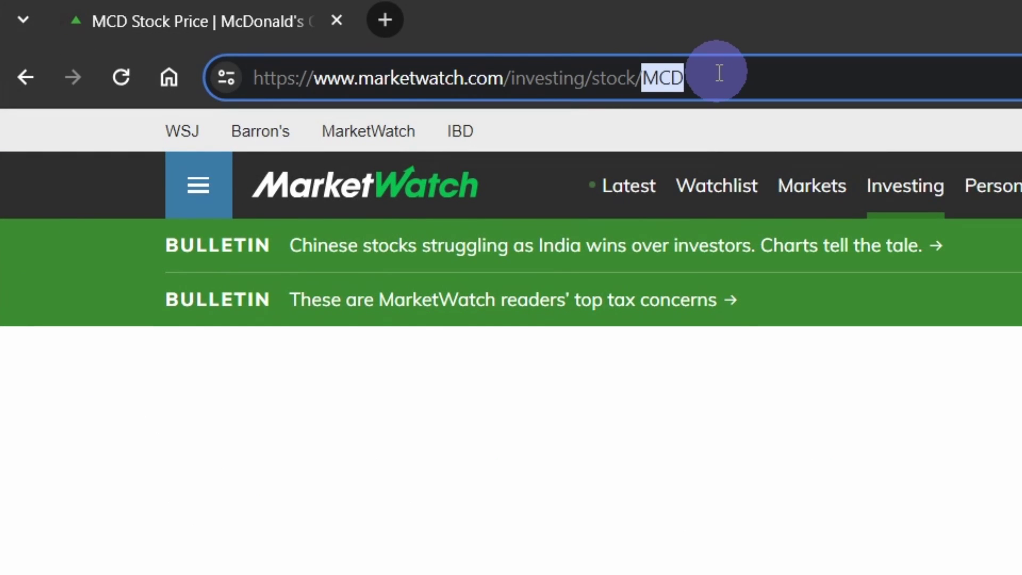
type("ko")
key("Return")
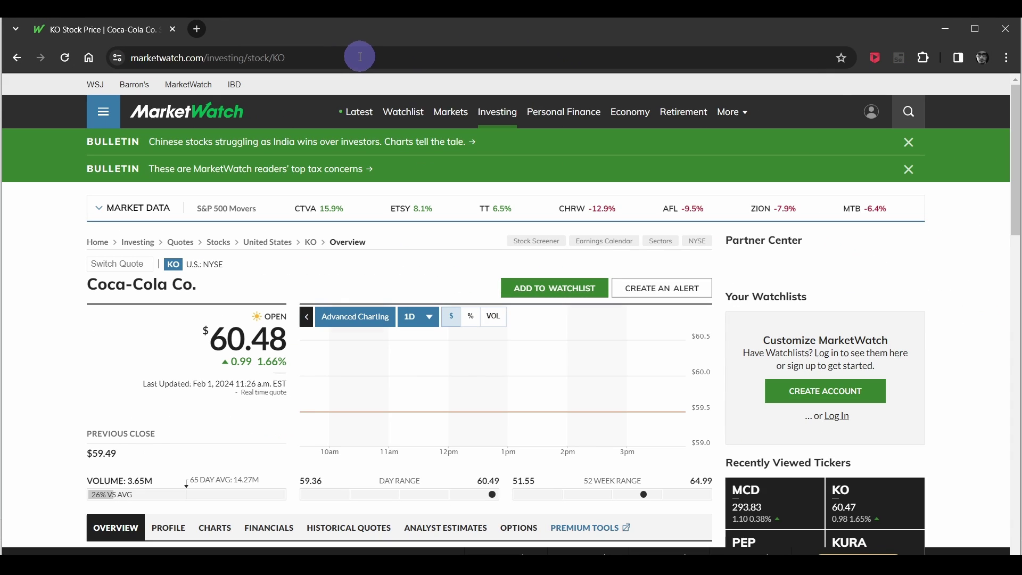
left_click(349, 57)
key("ctrl+c")
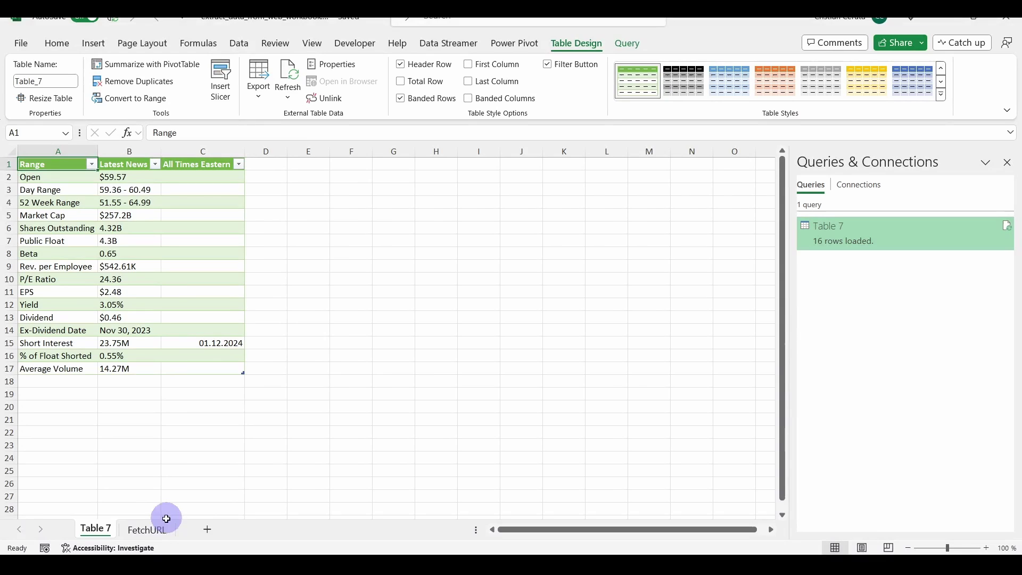
- On FetchURL, paste the KO MarketWatch address into B2 and enter KO in A2
left_click(156, 533)
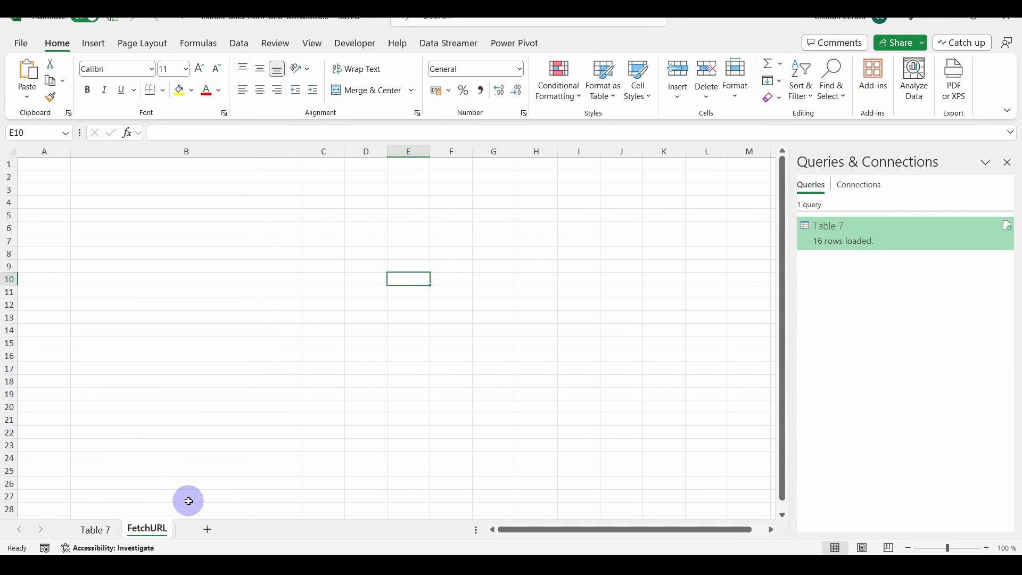
right_click(118, 181)
left_click(150, 180)
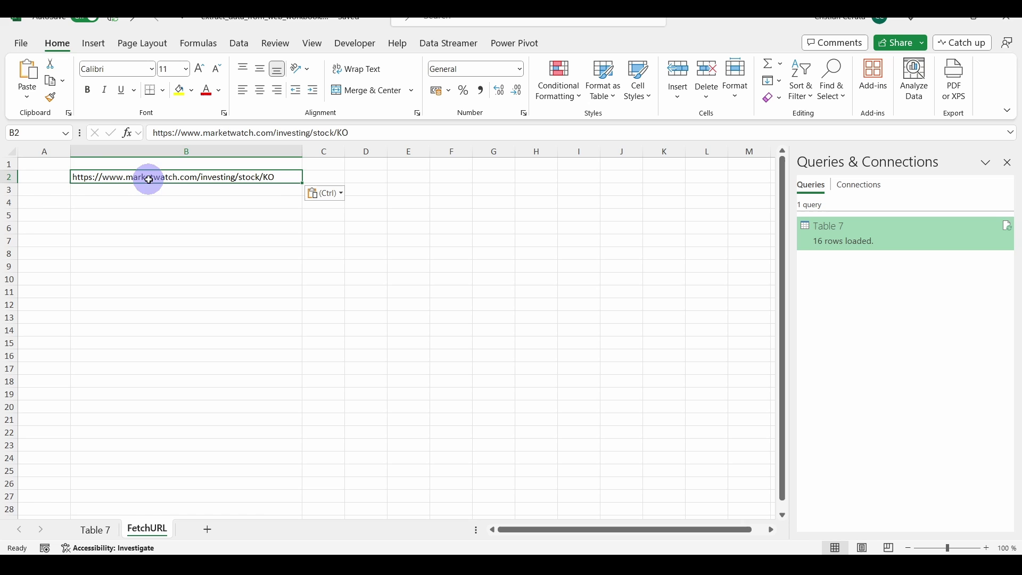
left_click(50, 179)
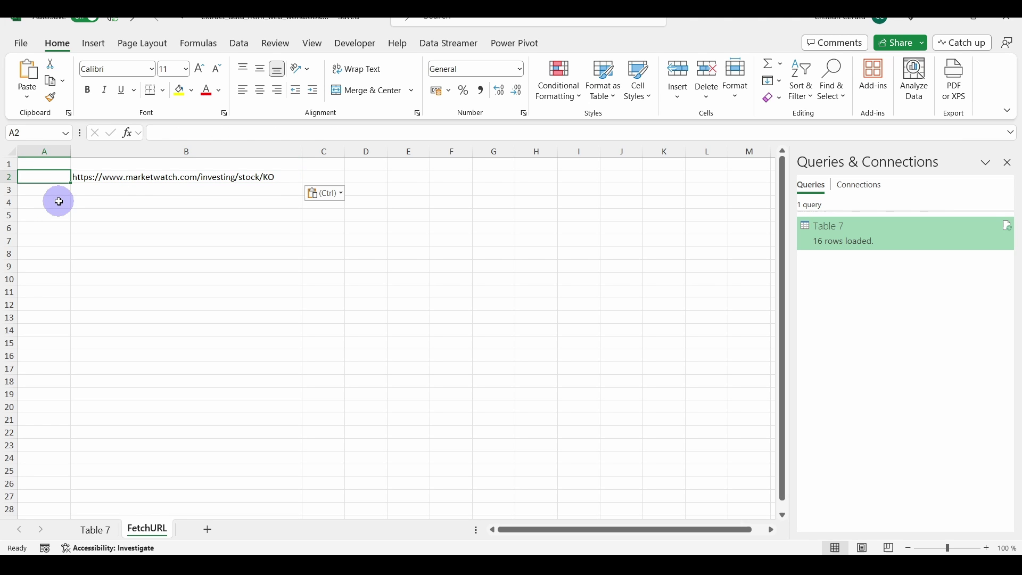
type("KO")
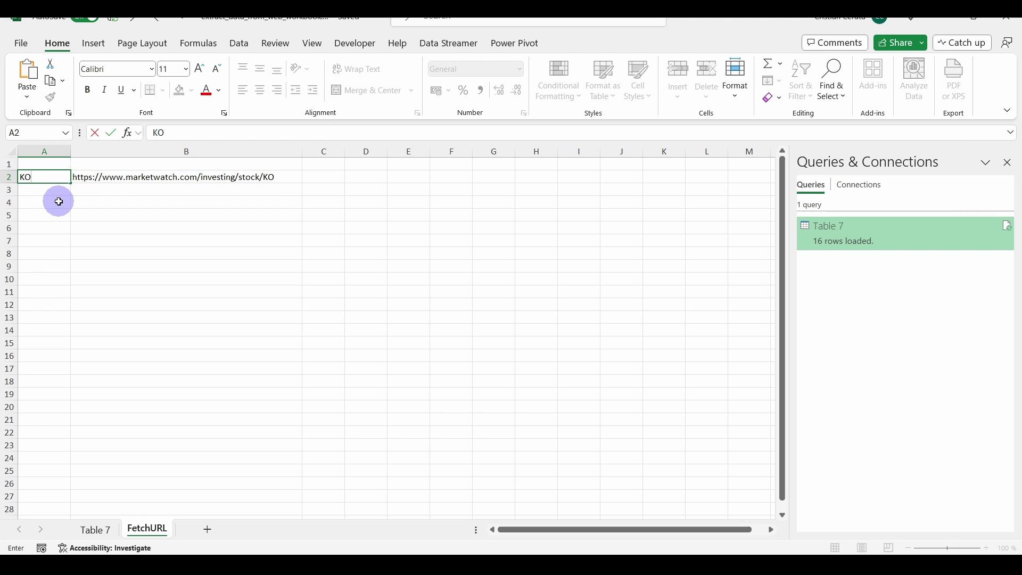
key("Return")
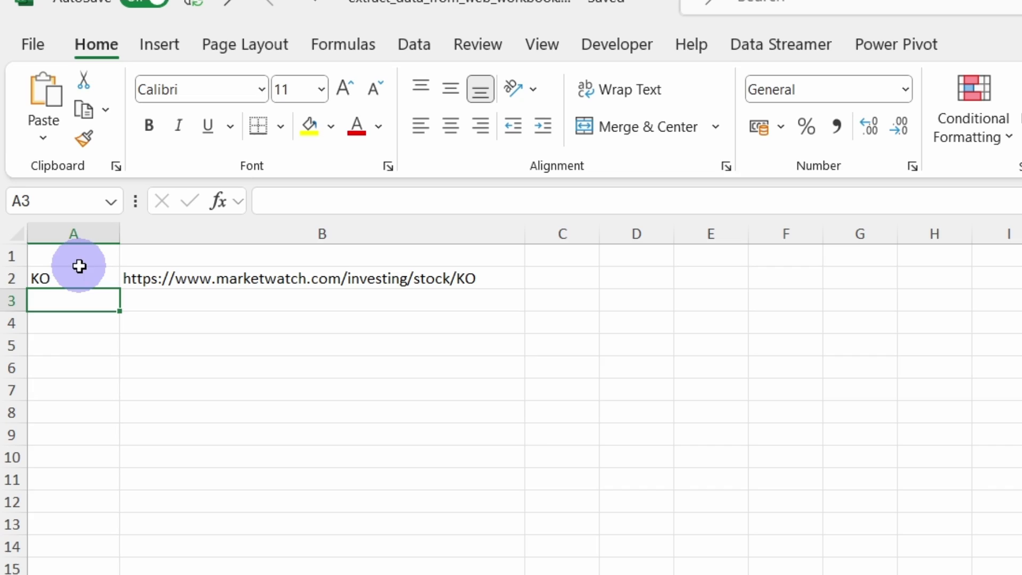
- Add headers 'Stock tick' in A1 and 'URL' in B1, then select A1:B2
left_click(44, 165)
type("St")
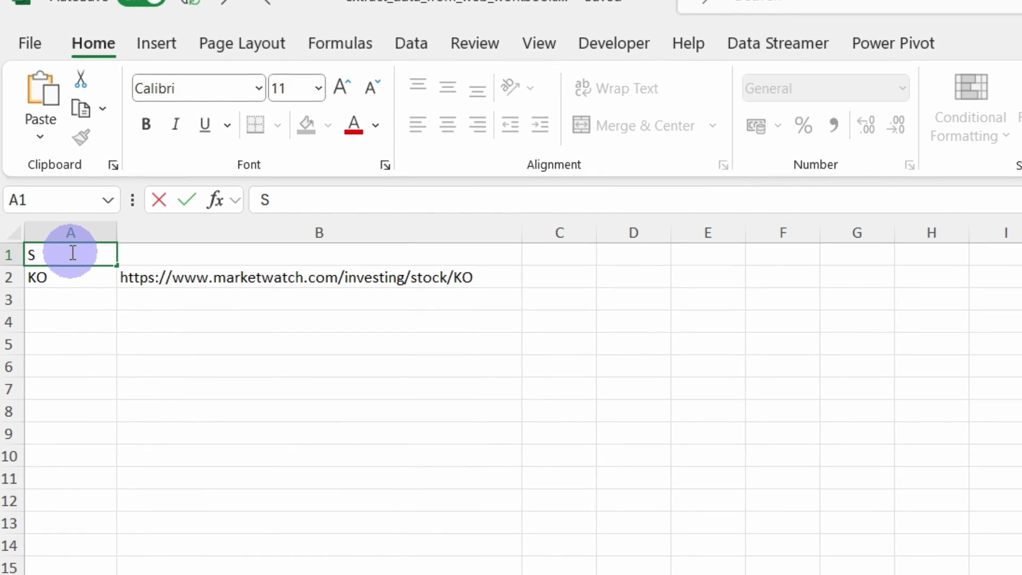
type("ock tic")
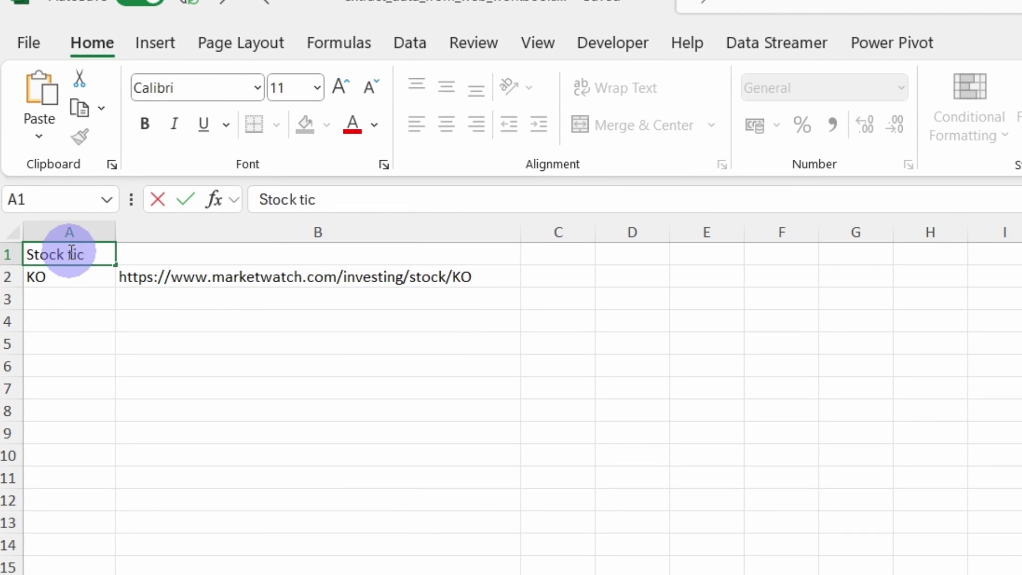
type("k")
key("Return")
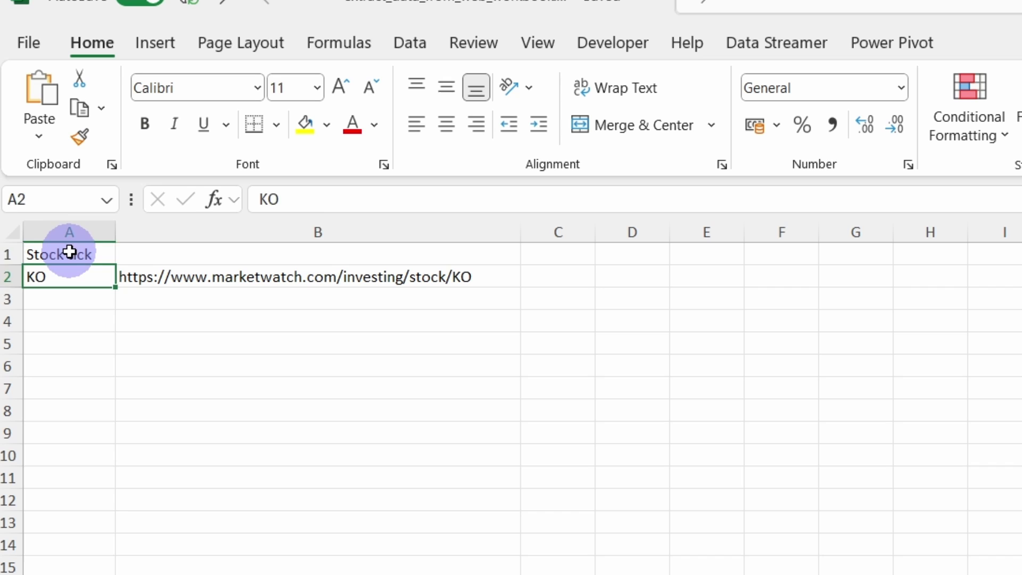
key("Up")
key("Right")
type("URL")
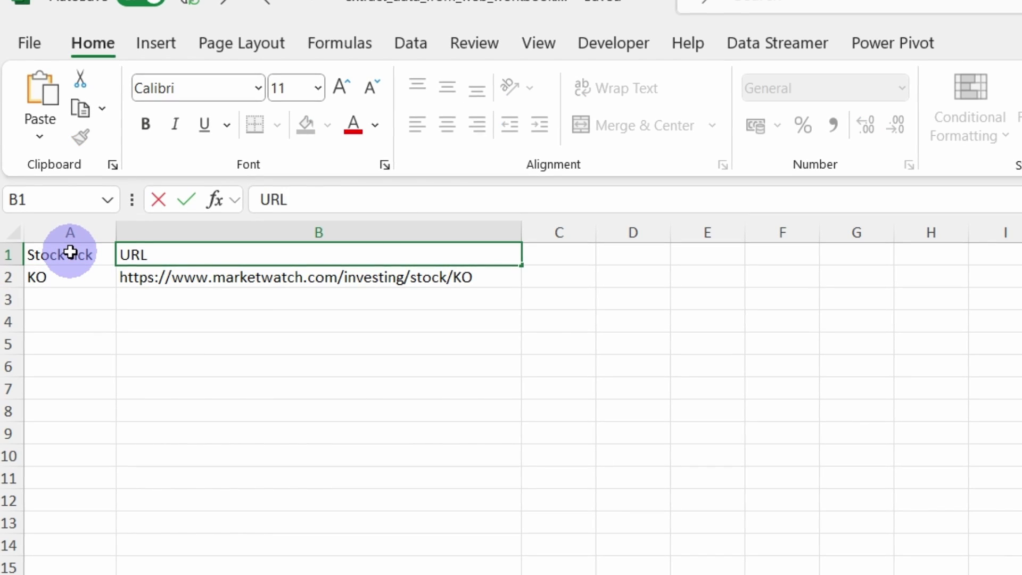
key("Return")
left_click_drag(68, 251, 215, 270)
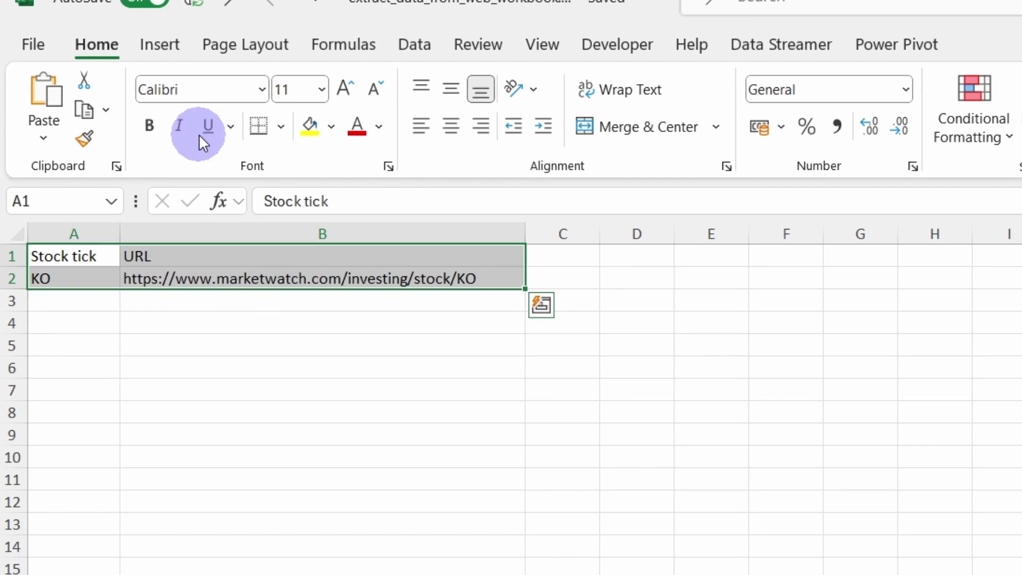
- Convert the selected ticker and URL range into a table with headers
left_click(162, 45)
left_click(210, 94)
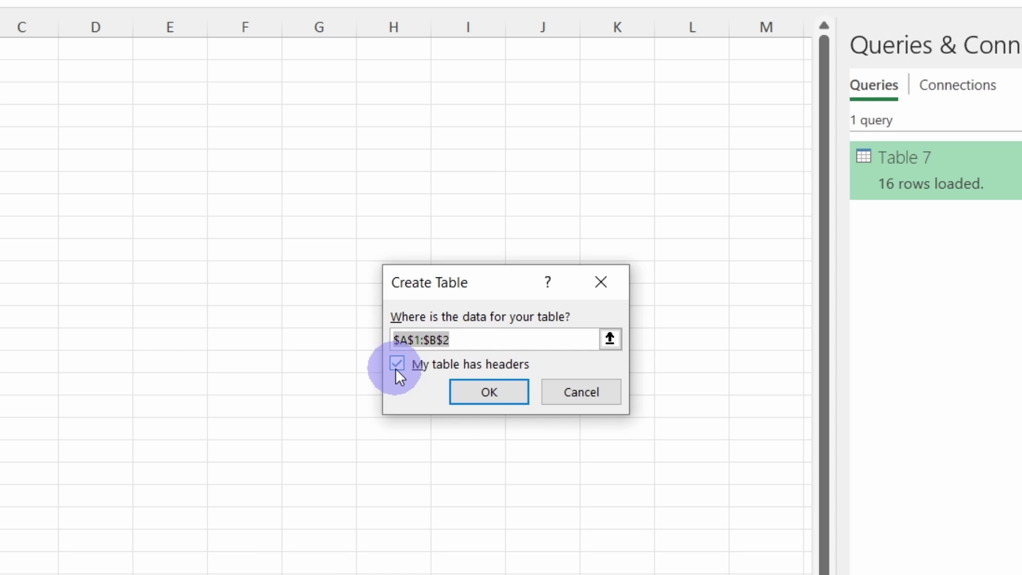
left_click(471, 392)
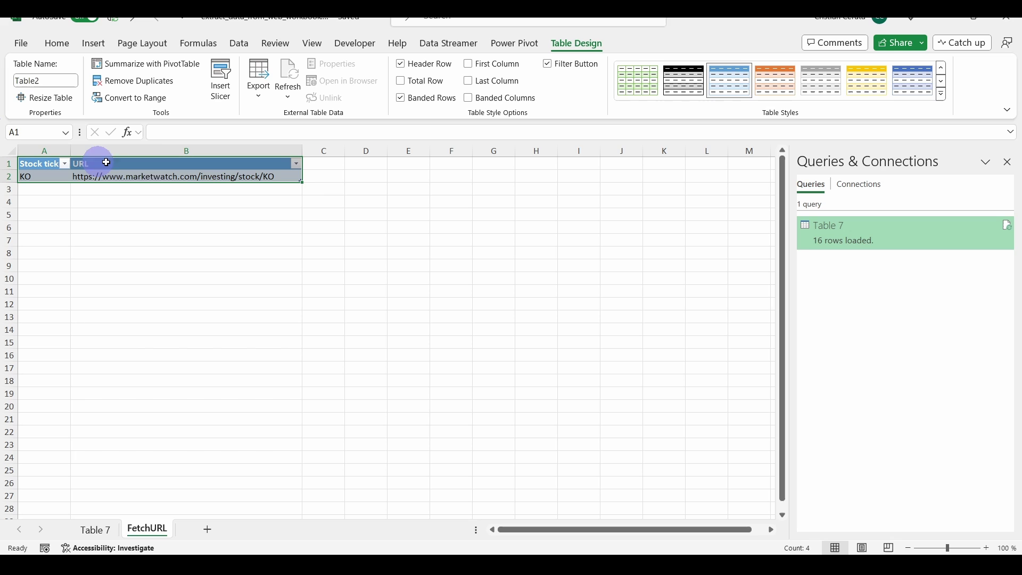
- Rename the table from Table2 to FetchURL
left_click(16, 81)
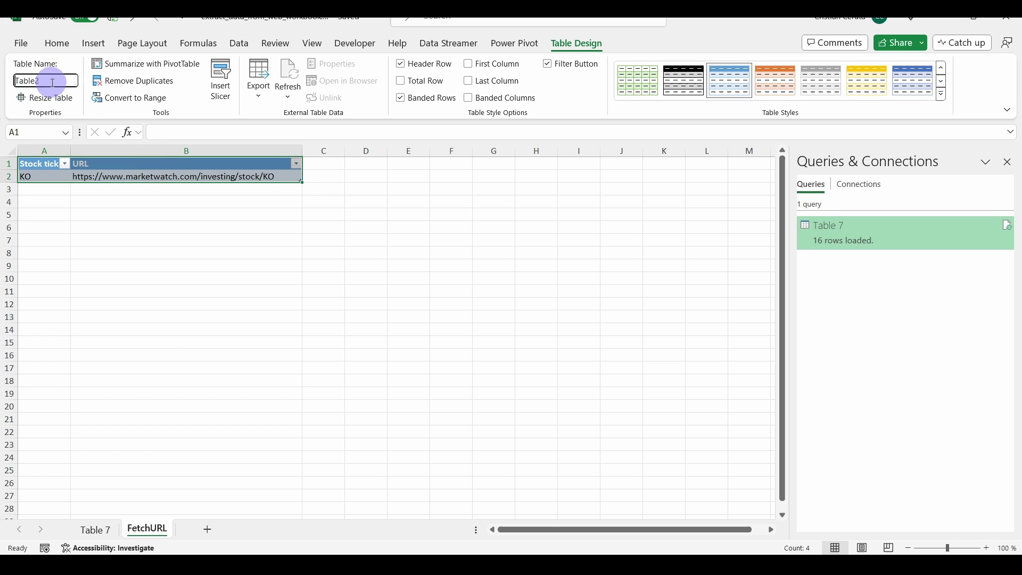
left_click_drag(52, 82, 3, 83)
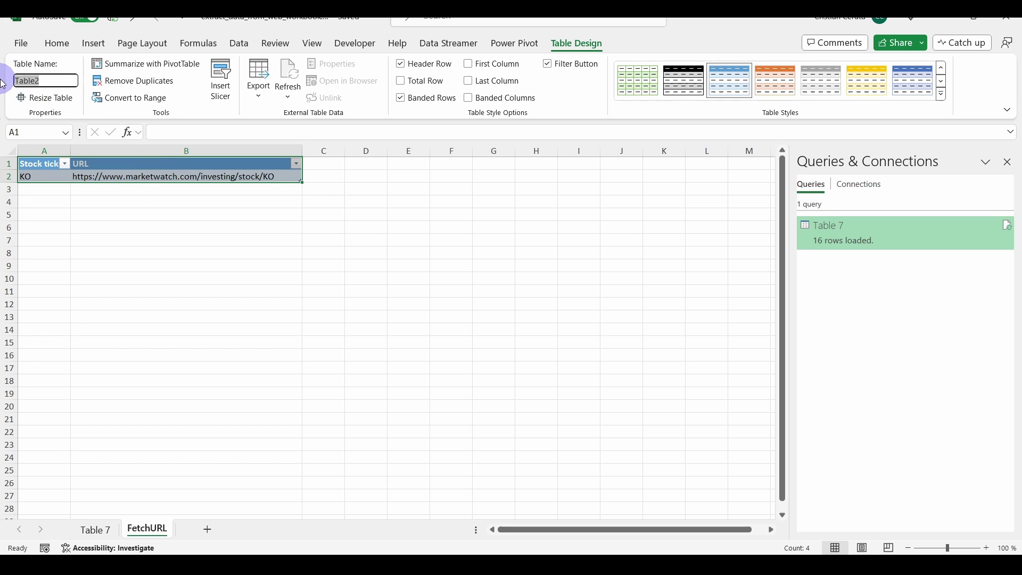
type("FetchU")
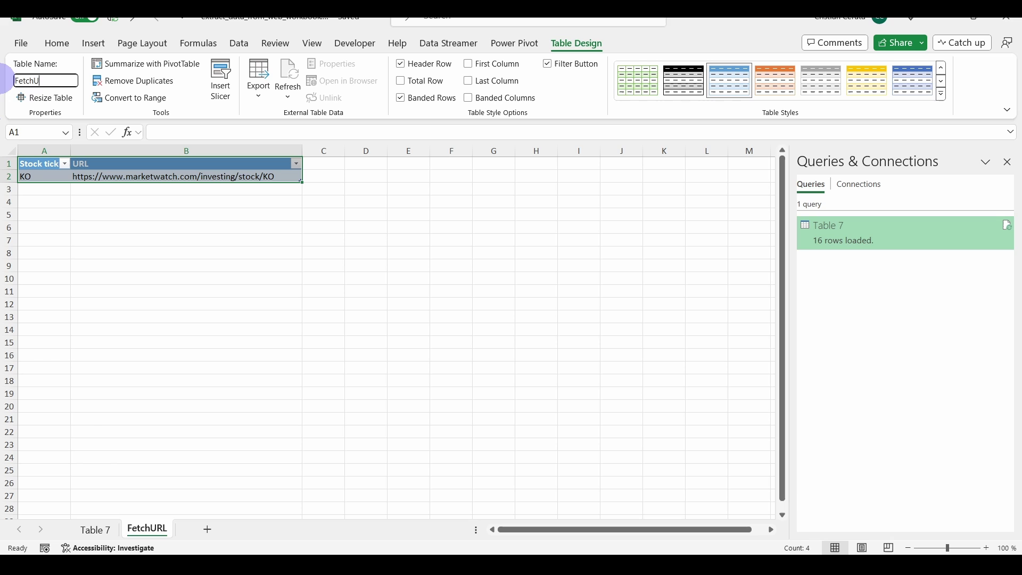
type("RL")
key("Return")
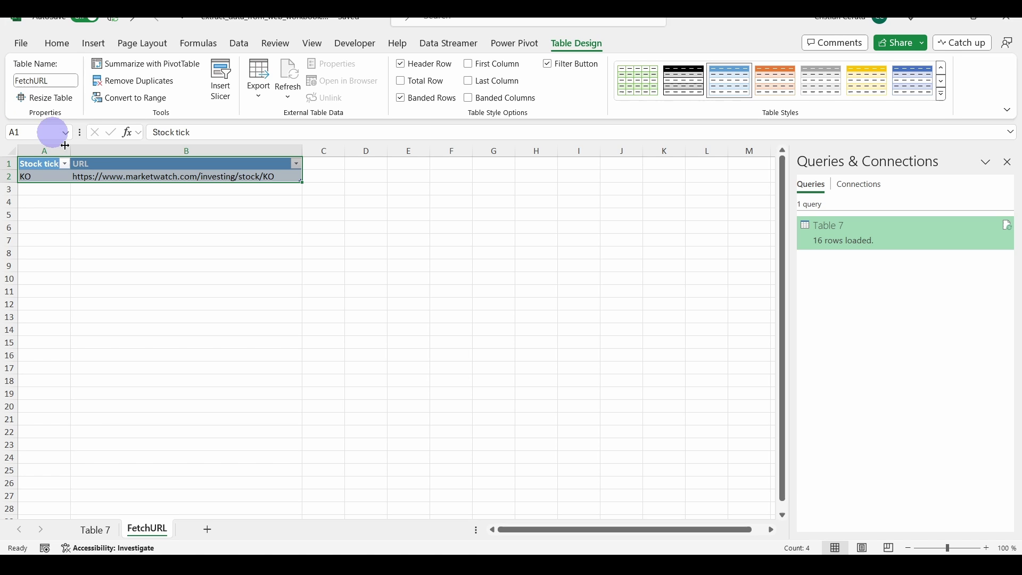
- Enter MCD in cell A3 so the table extends to a third row
left_click(133, 198)
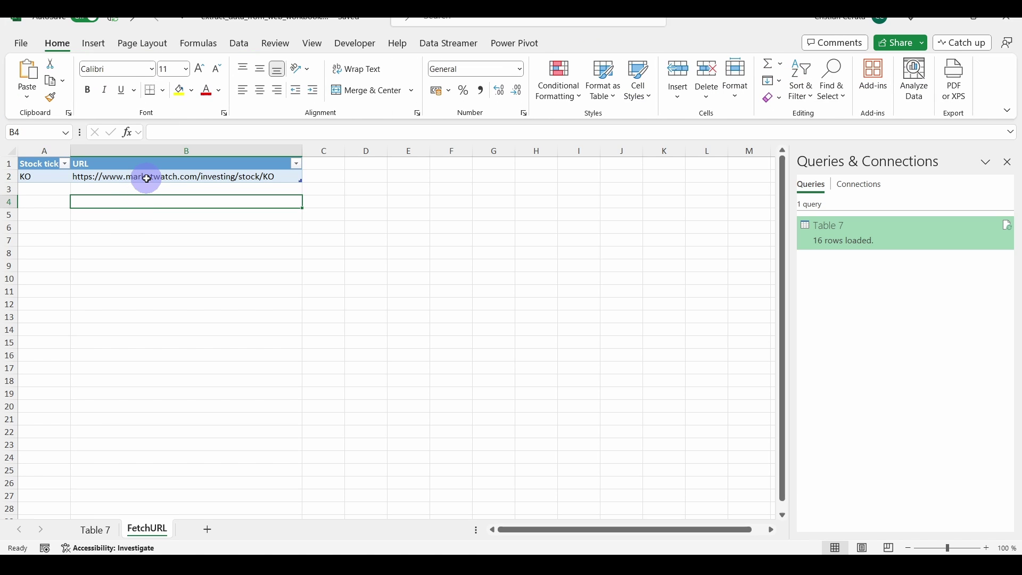
left_click(47, 177)
left_click(123, 178)
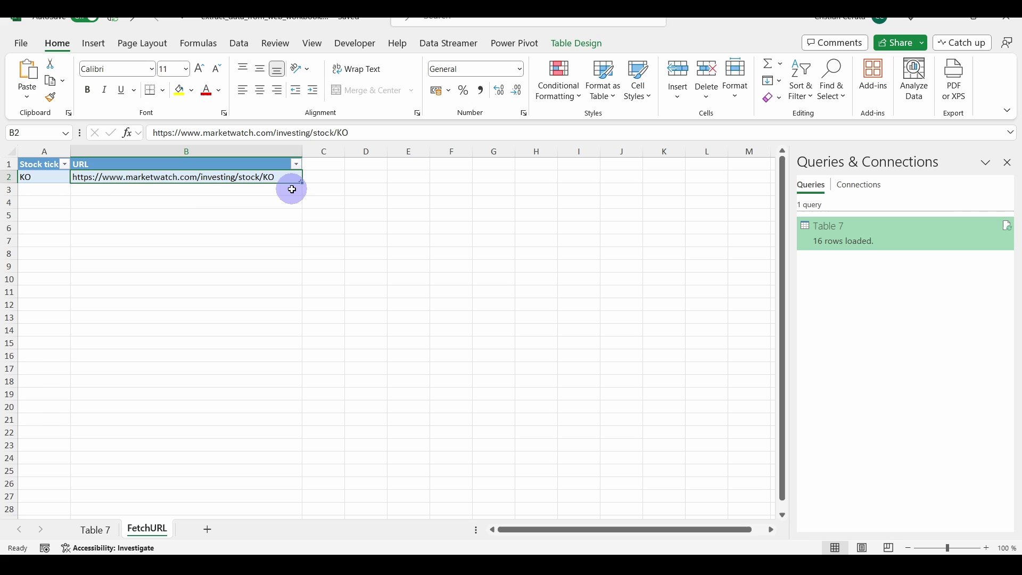
left_click(49, 190)
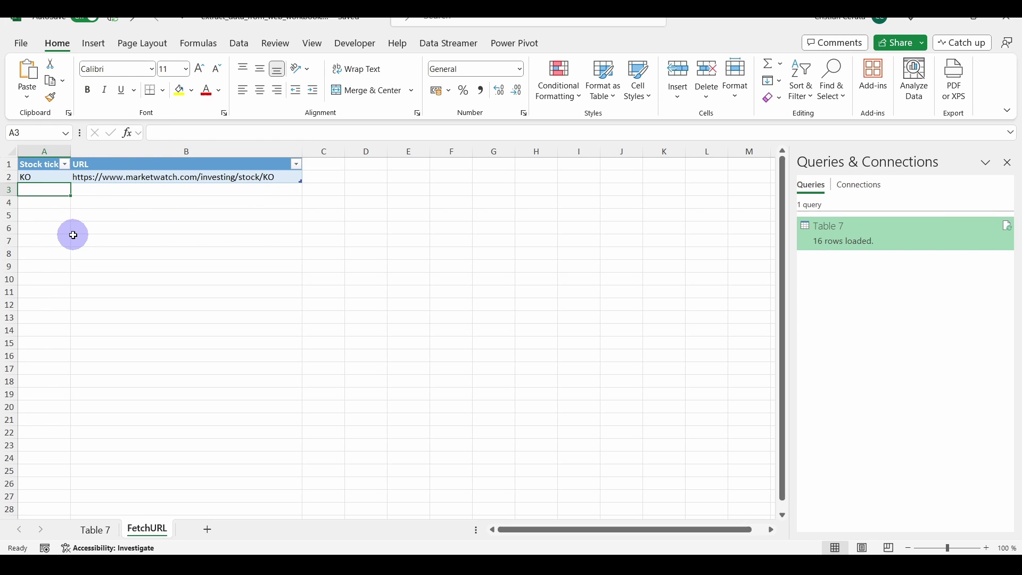
type("MCD")
key("Return")
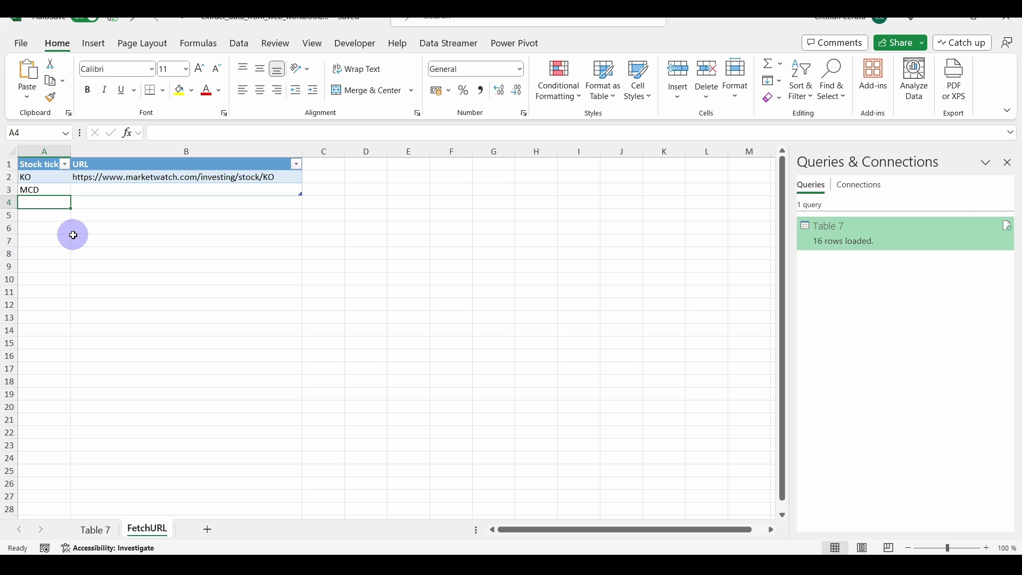
- Fill the KO URL down into B3, then clear B3 so MCD's URL stays empty
left_click(97, 190)
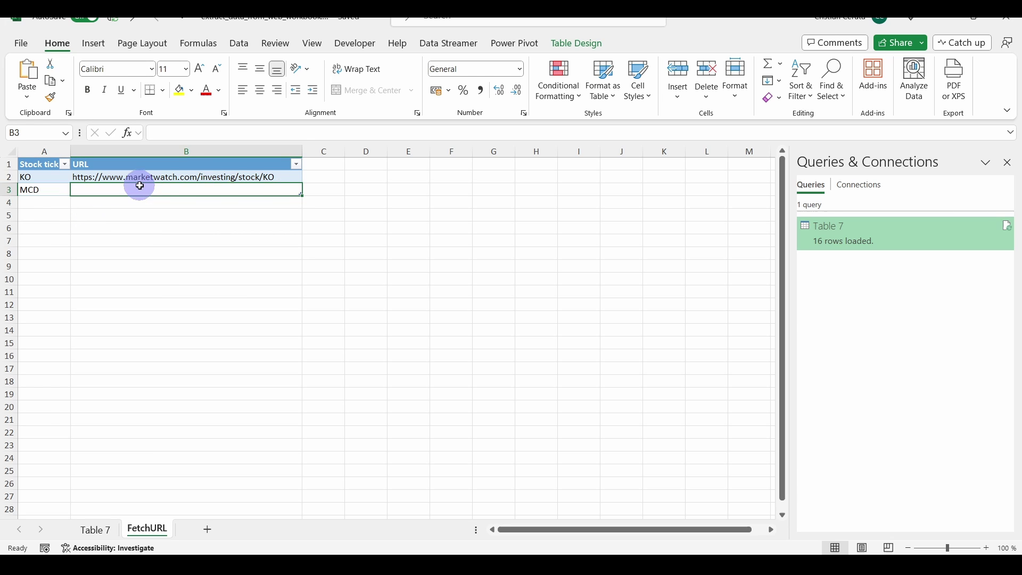
left_click(290, 179)
left_click_drag(302, 183, 307, 197)
left_click(286, 190)
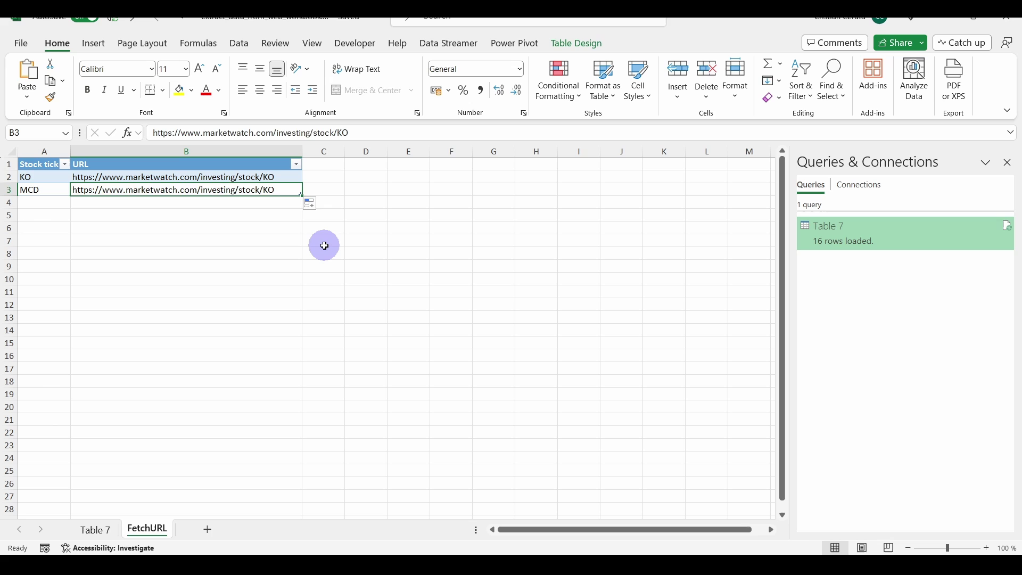
key("Delete")
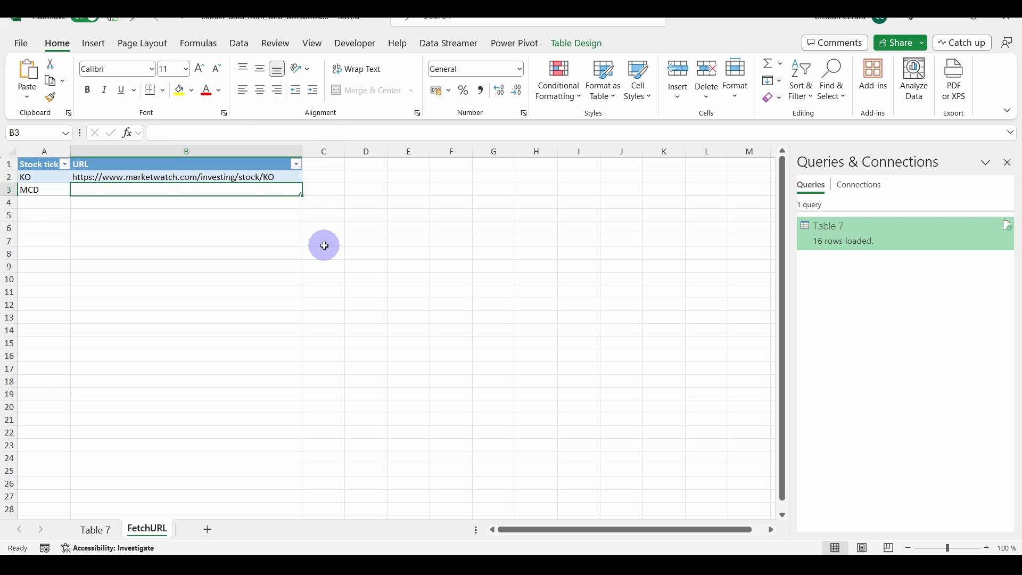
left_click(280, 177)
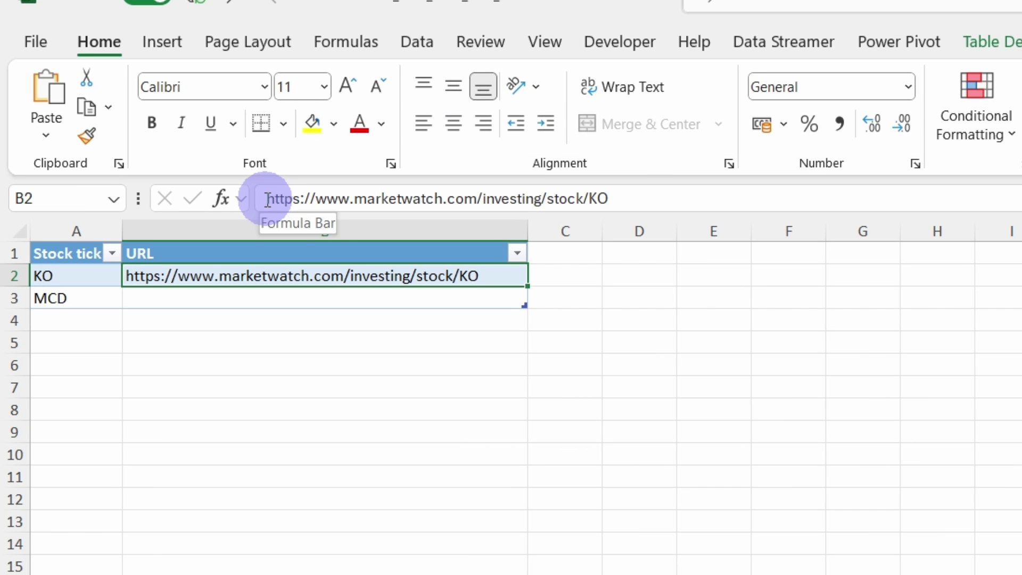
left_click(267, 200)
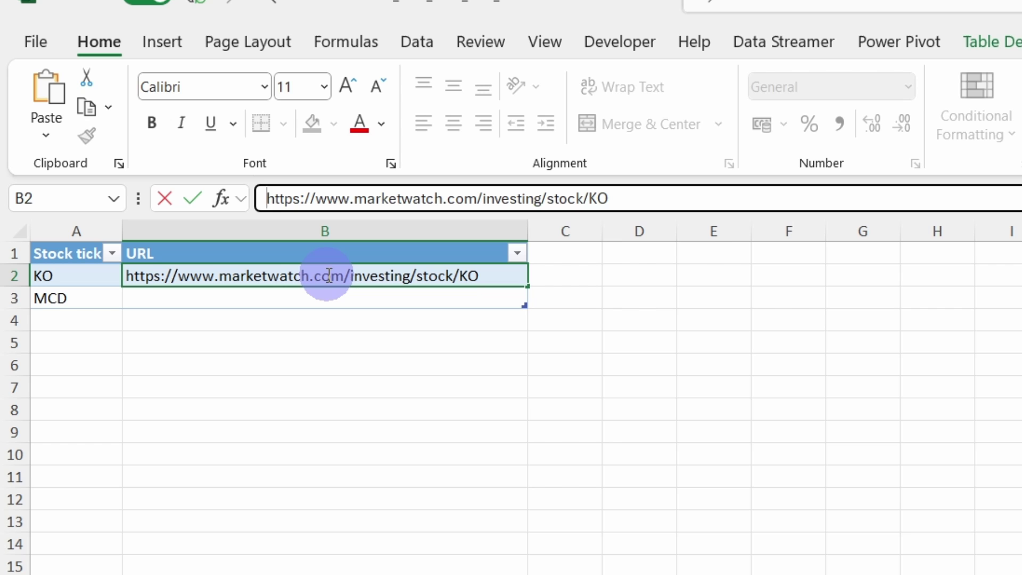
type("=")
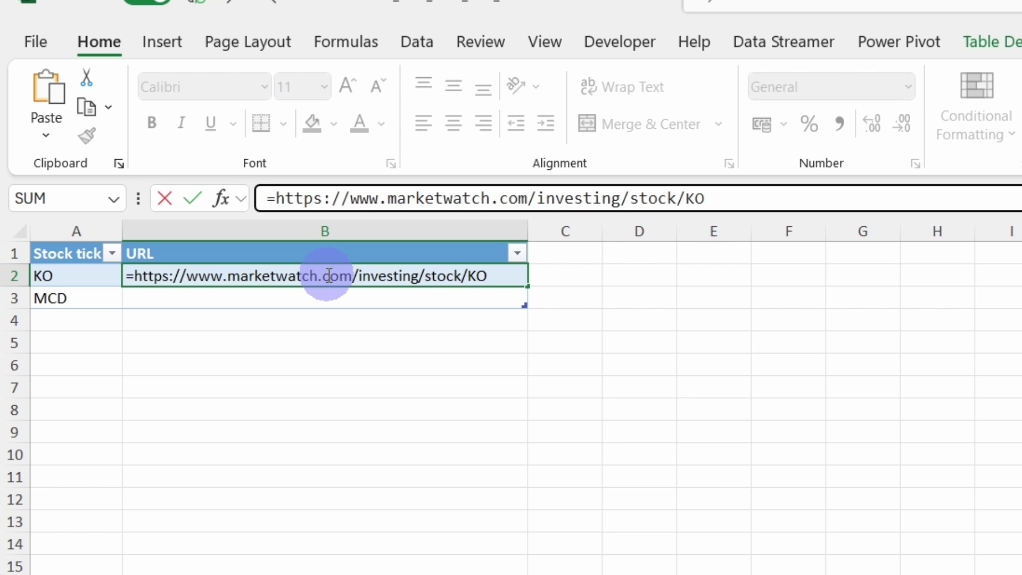
type("CONCAT")
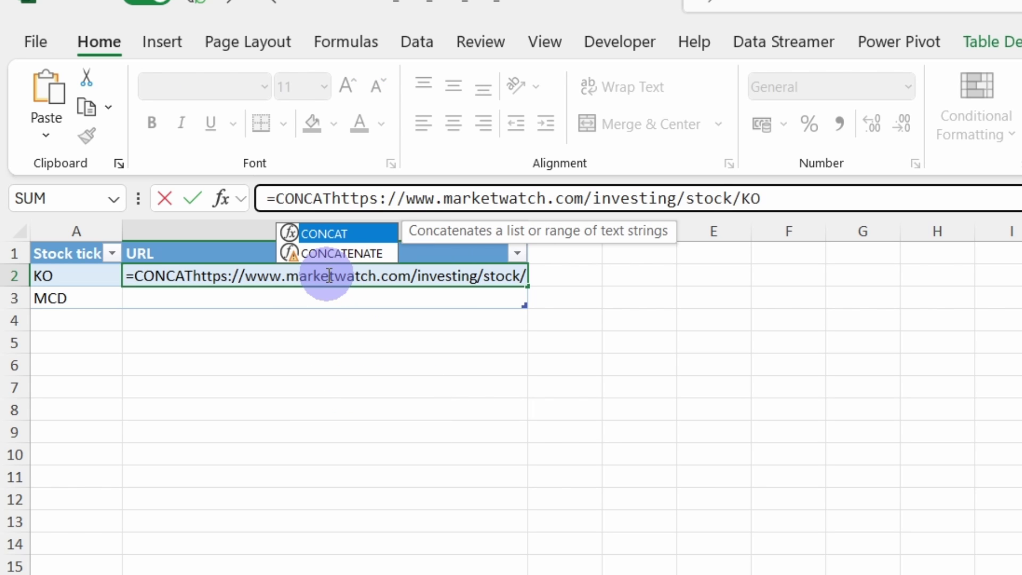
type("(")
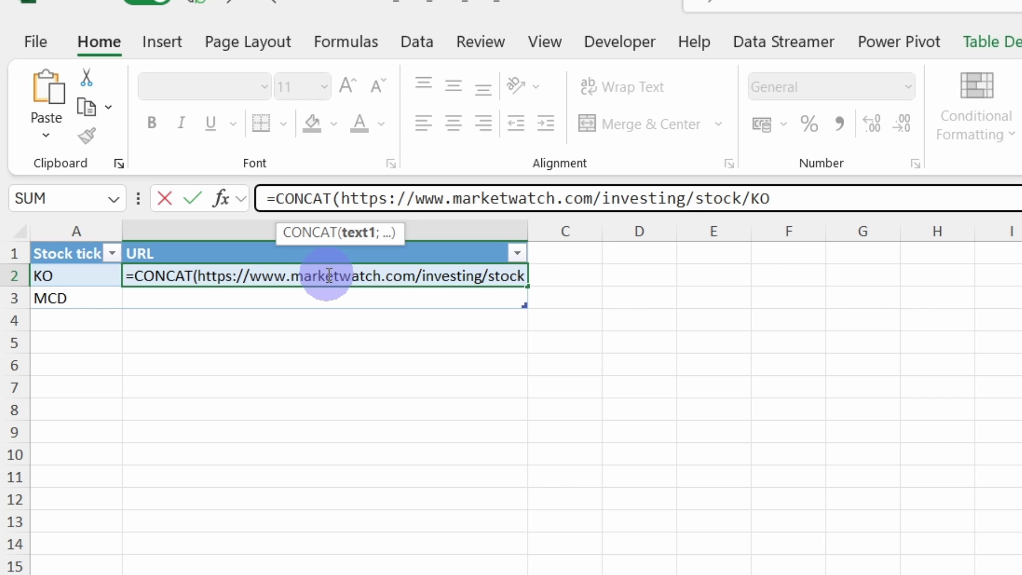
type("\"")
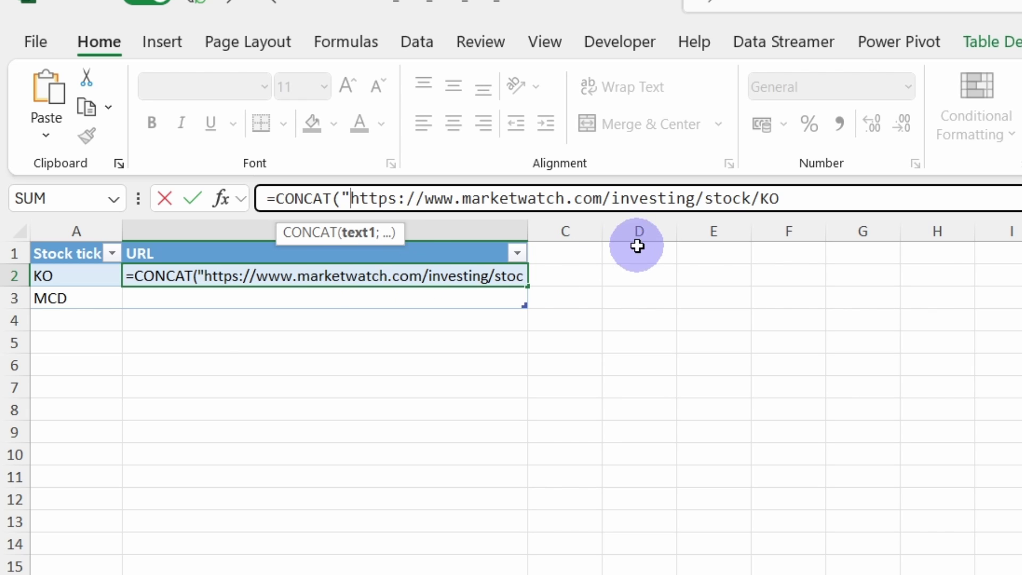
left_click(759, 202)
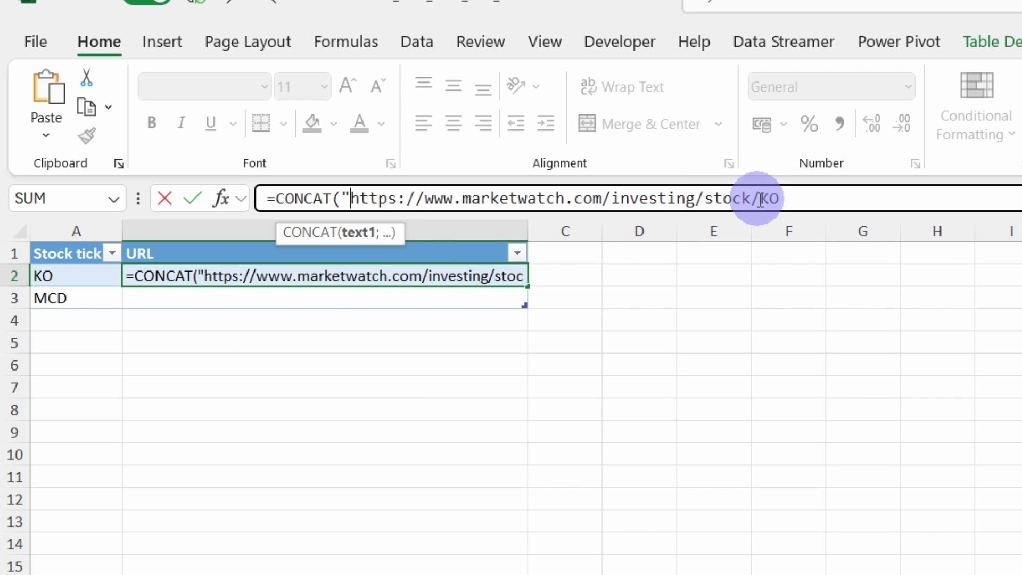
type("\"")
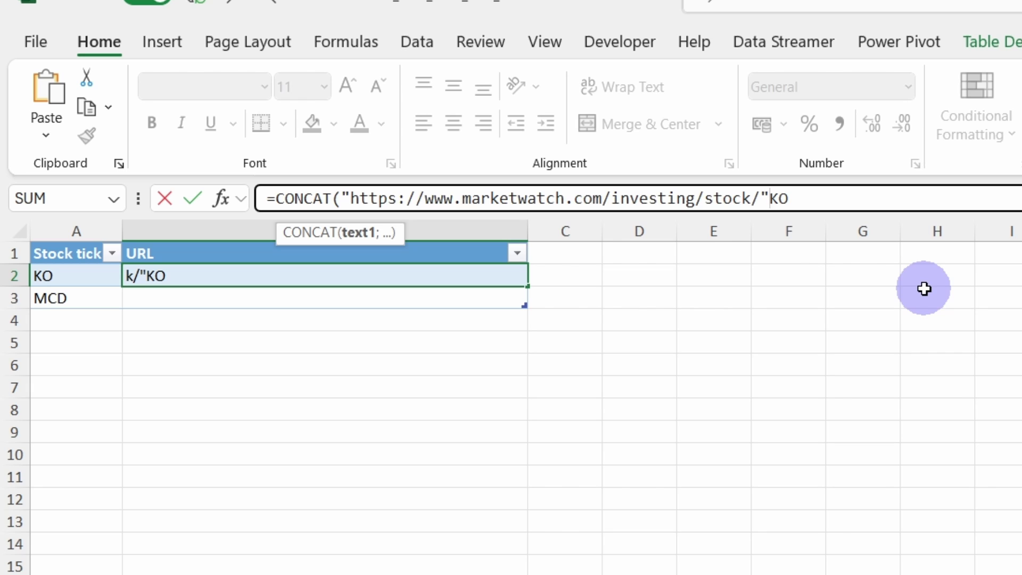
left_click(803, 199)
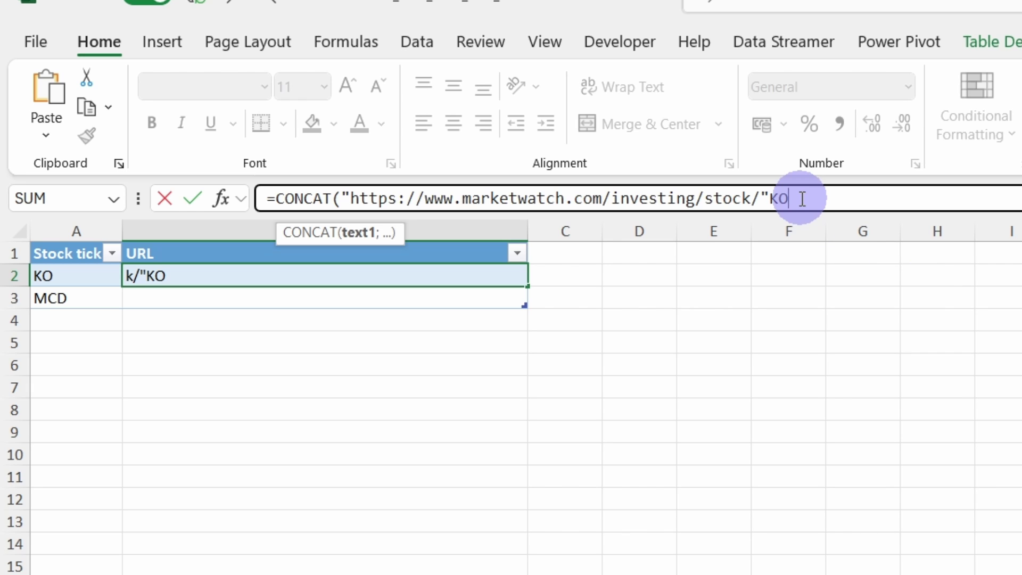
key("BackSpace")
key("BackSpace")
type(";")
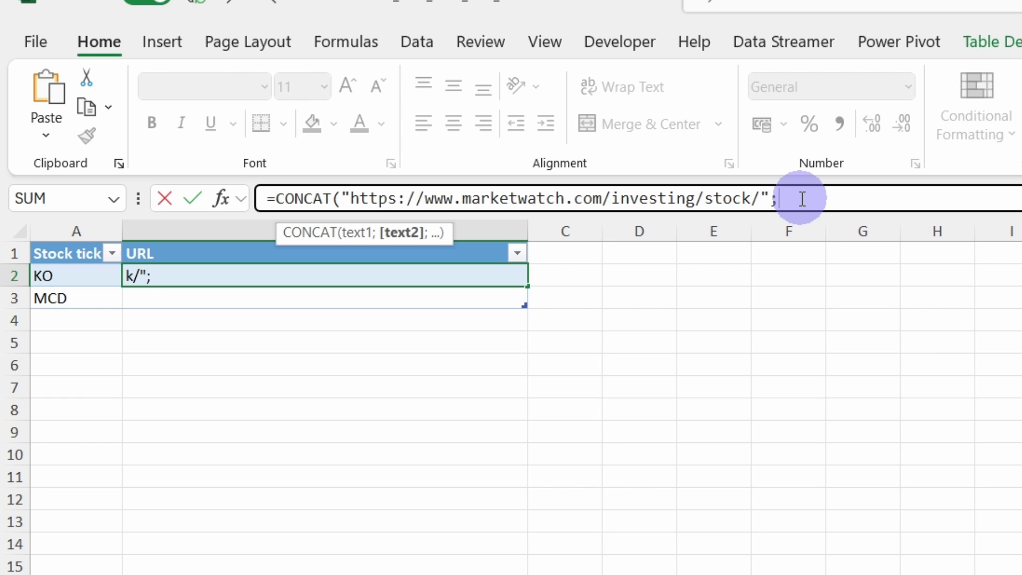
left_click(68, 277)
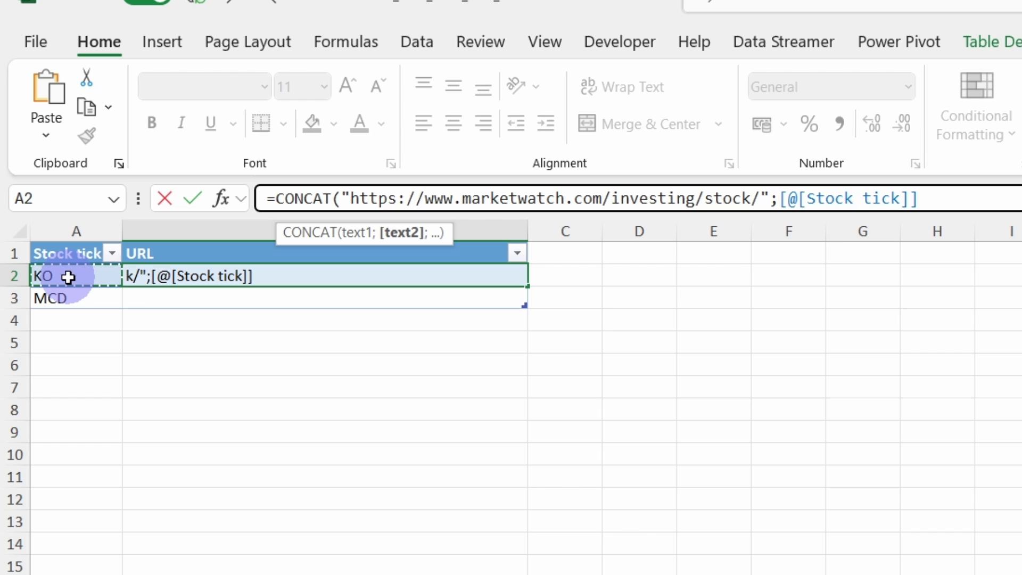
type(")")
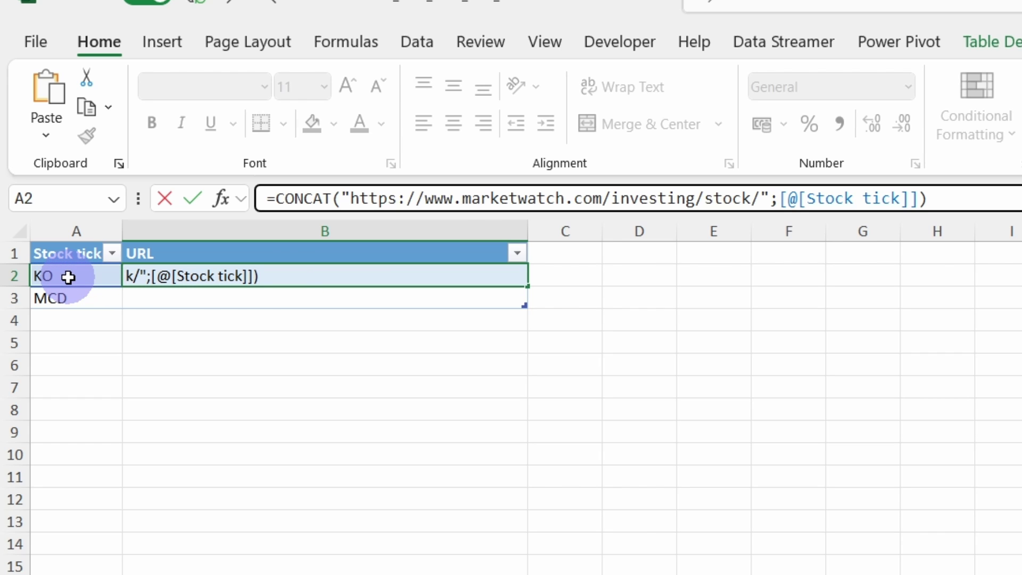
key("Return")
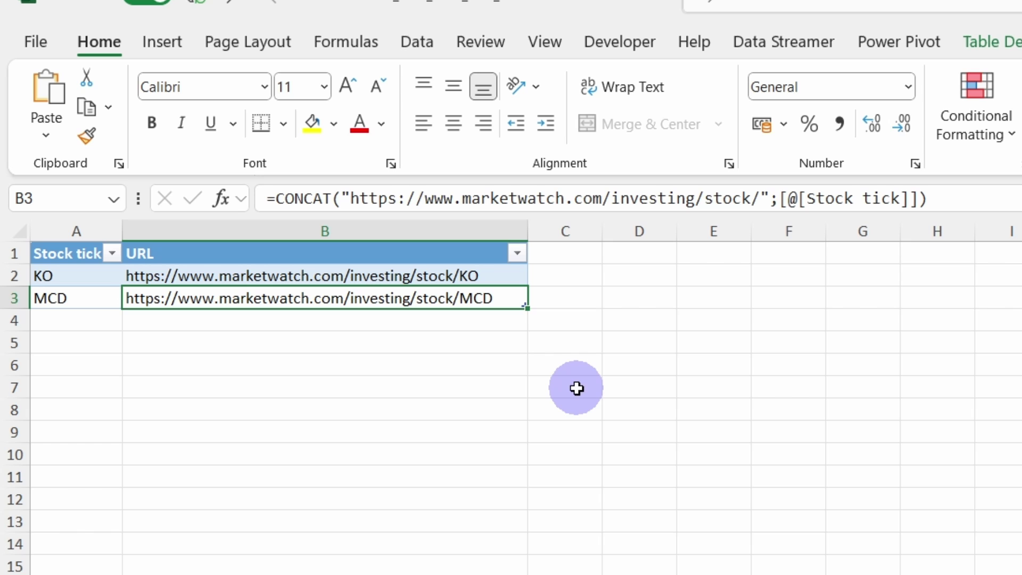
left_click(84, 320)
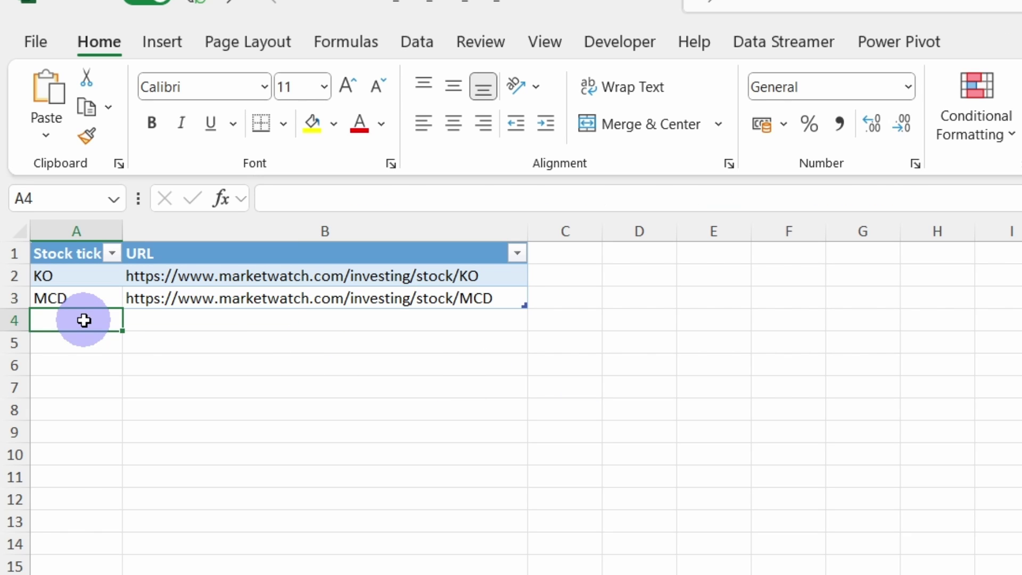
type("PEP")
key("Return")
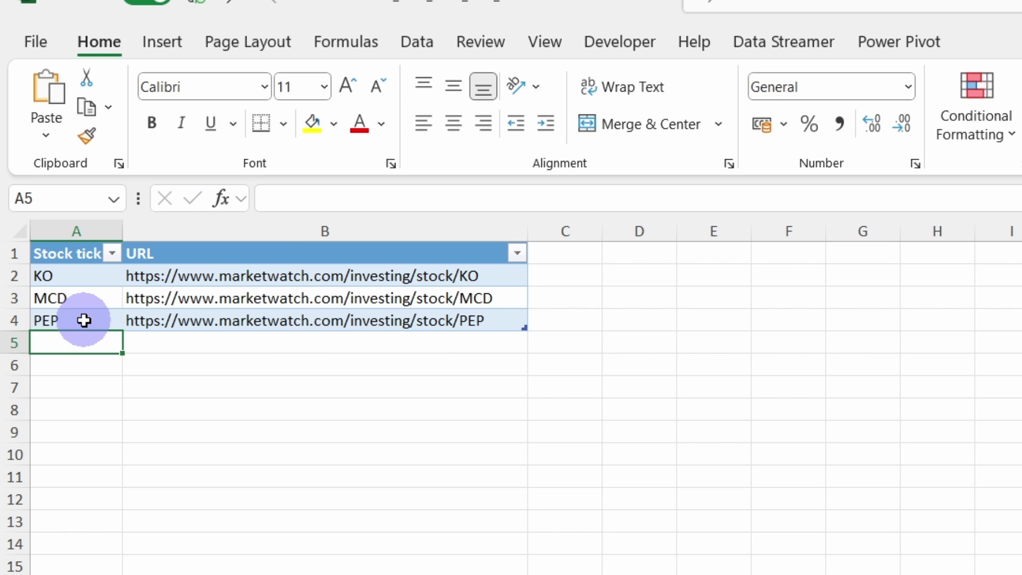
type("MSFT")
key("Return")
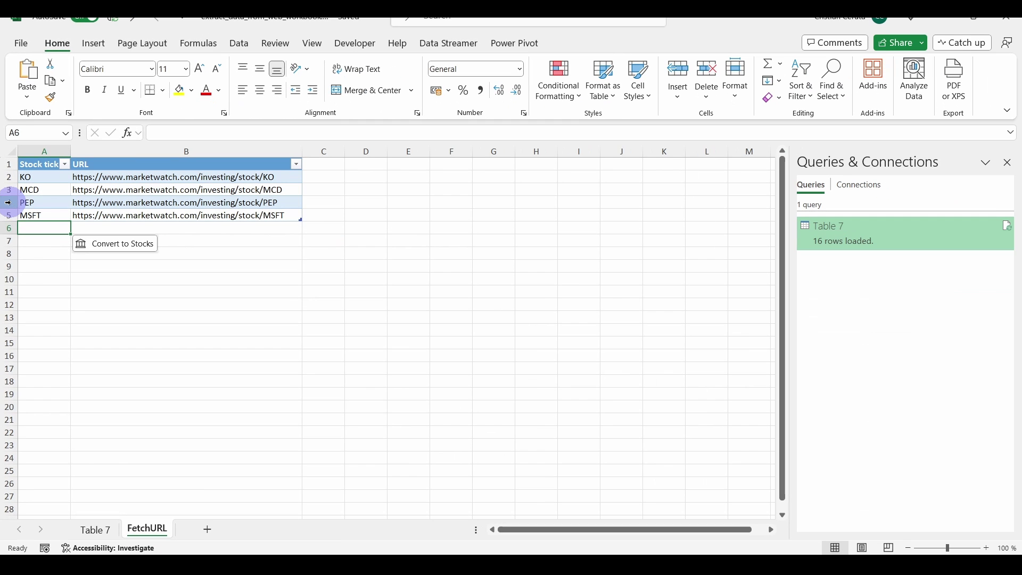
left_click(15, 325)
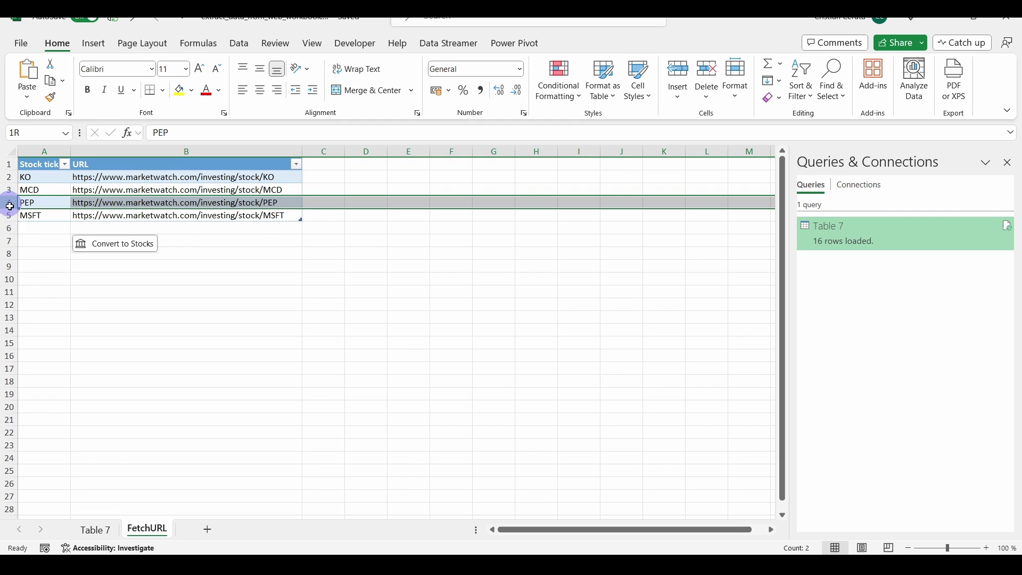
left_click_drag(10, 206, 10, 216)
right_click(10, 219)
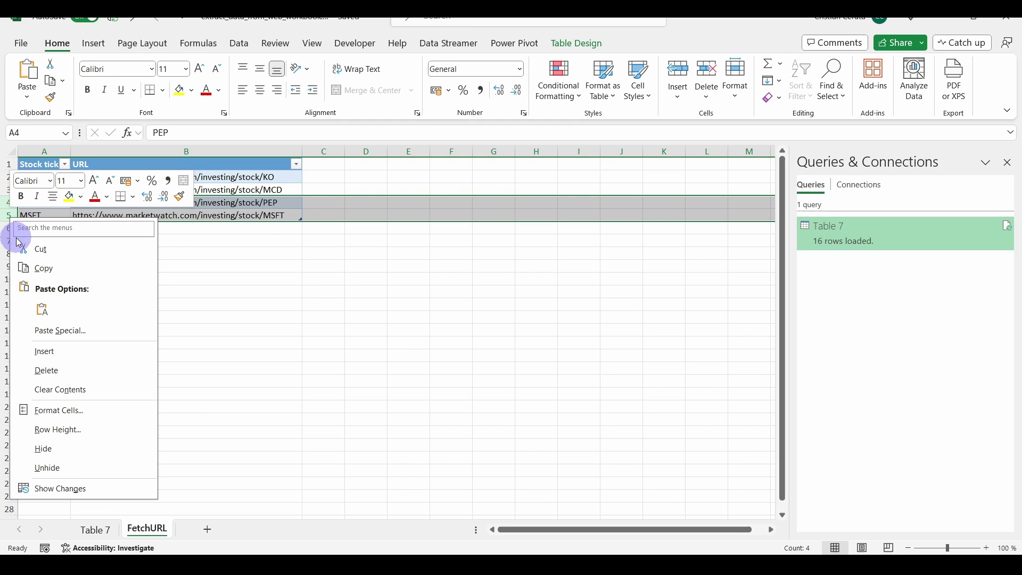
left_click(61, 372)
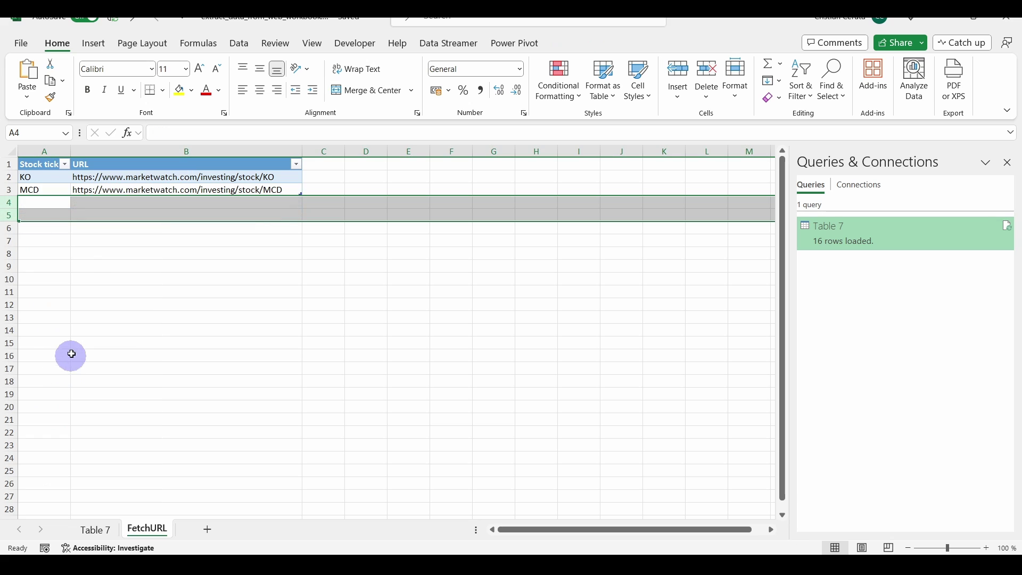
left_click(126, 212)
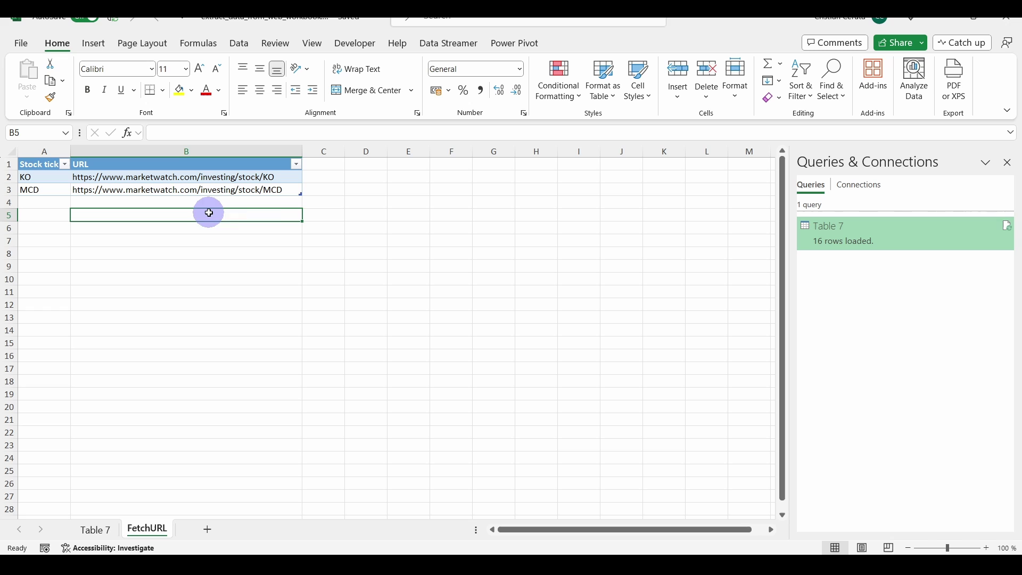
- Edit the Table 7 query, delete its Changed Type step, and rename it FxURL
right_click(846, 240)
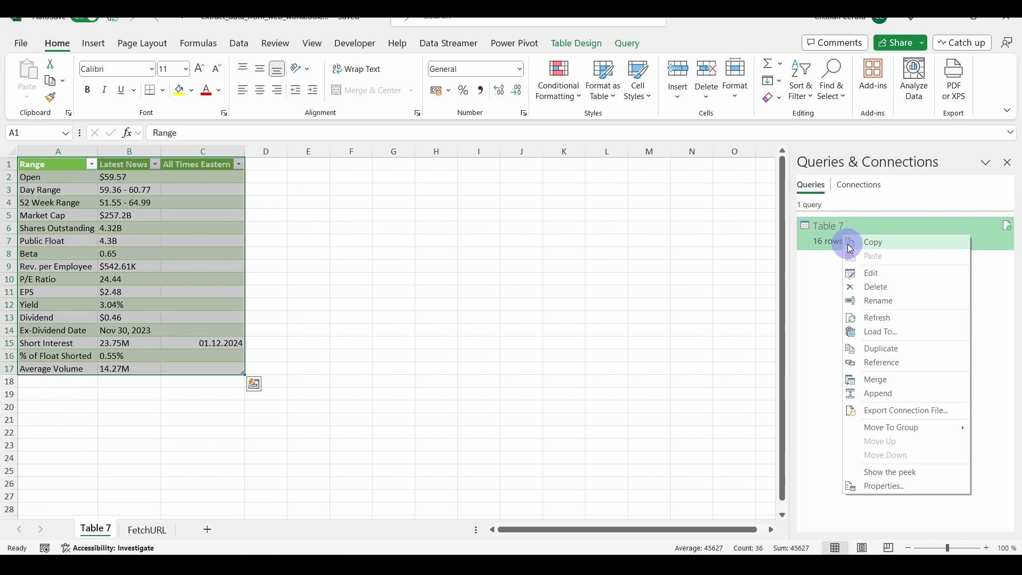
left_click(862, 273)
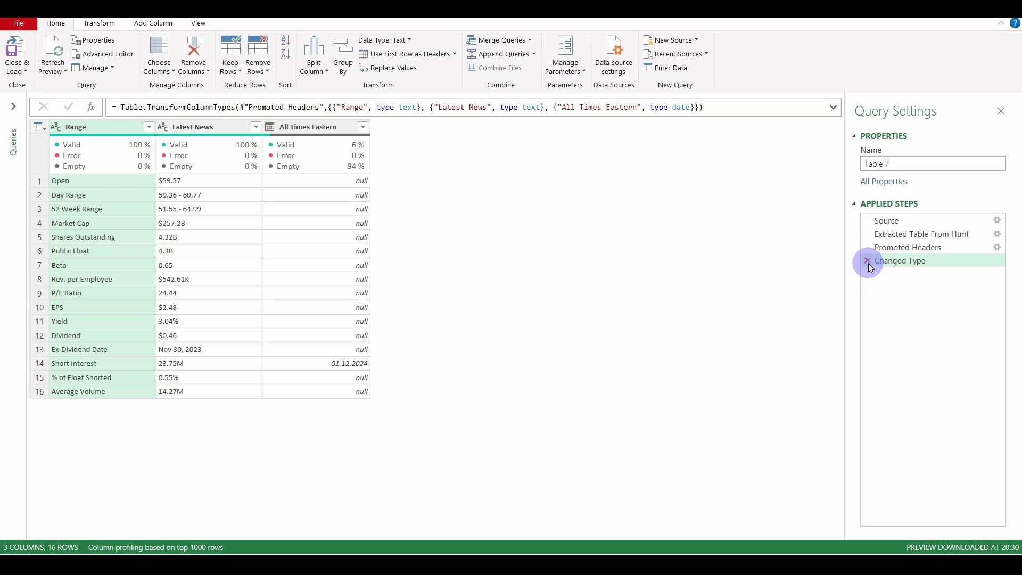
left_click(868, 261)
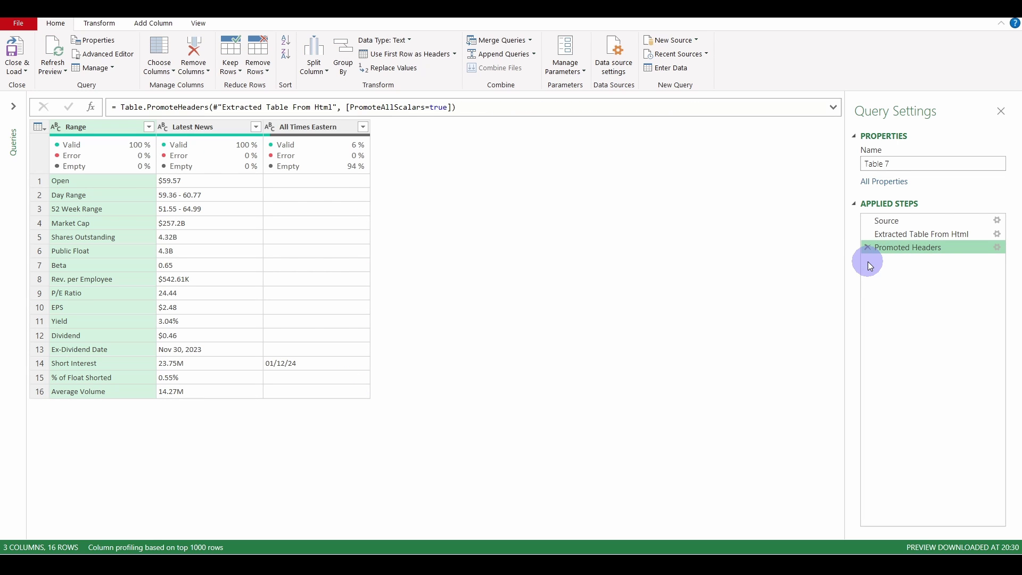
left_click_drag(902, 164, 844, 165)
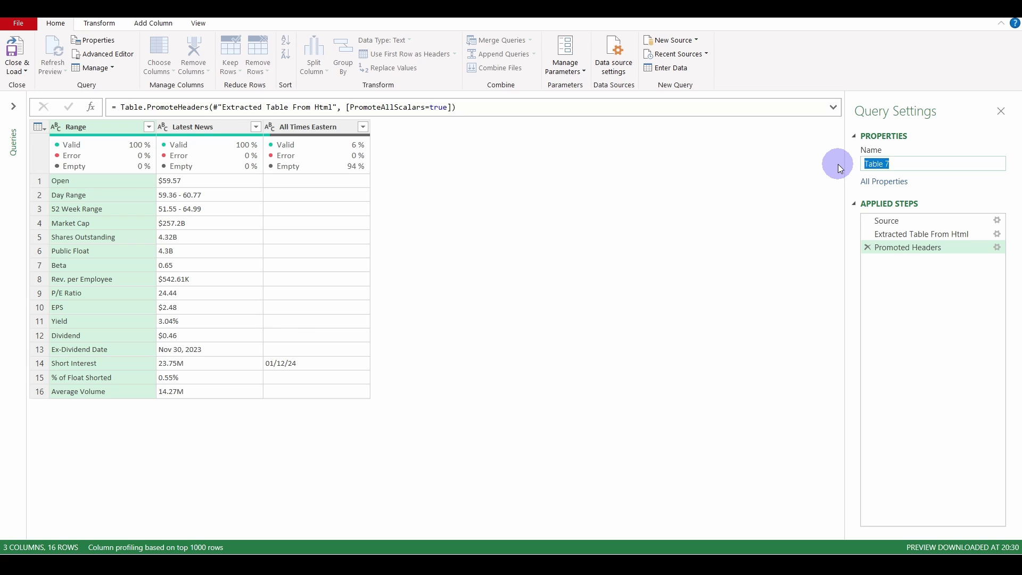
type("FxURL")
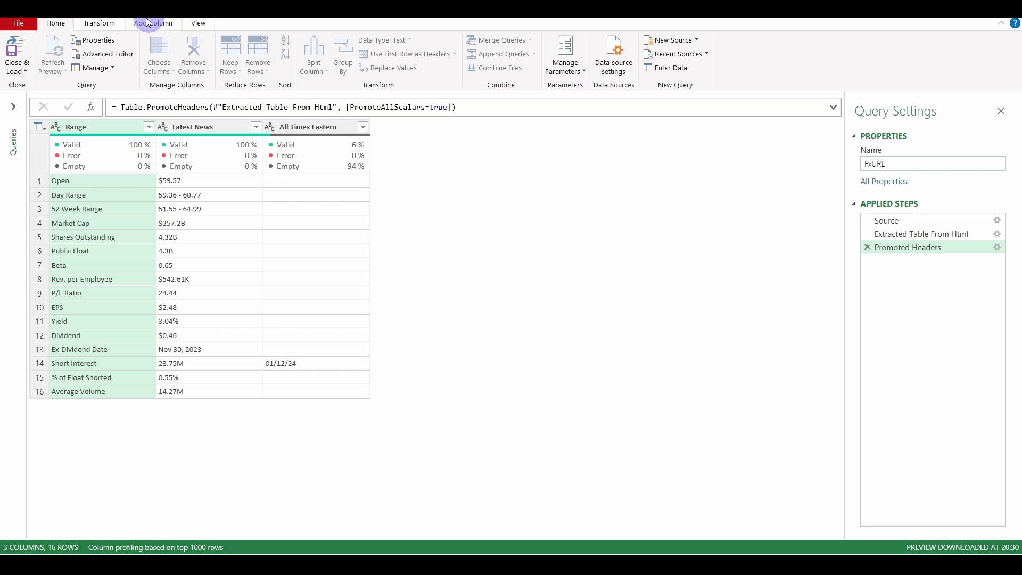
- In the Advanced Editor, add '(FetchURL) as table =>' above the let line
left_click(95, 57)
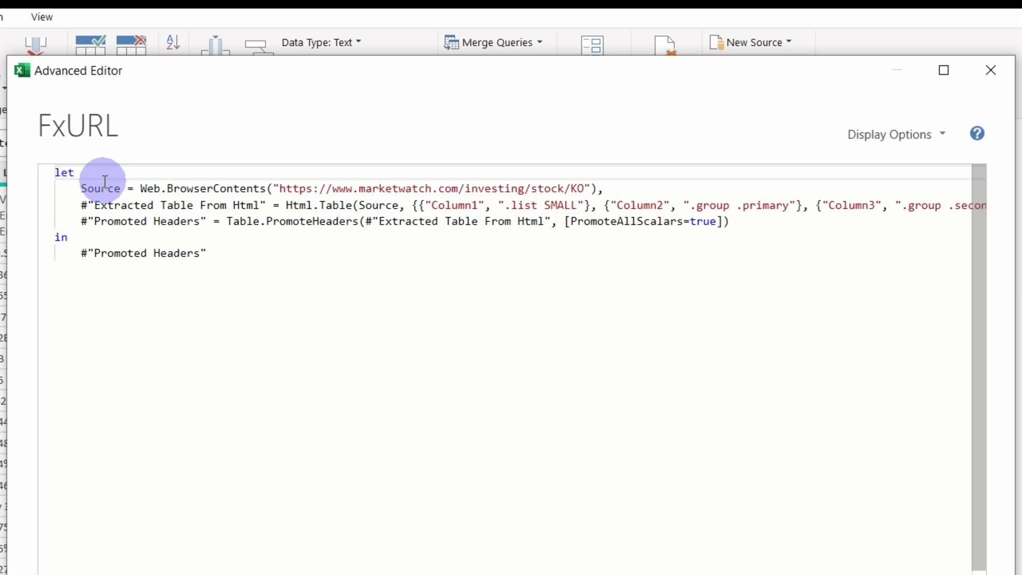
key("Return")
left_click(81, 167)
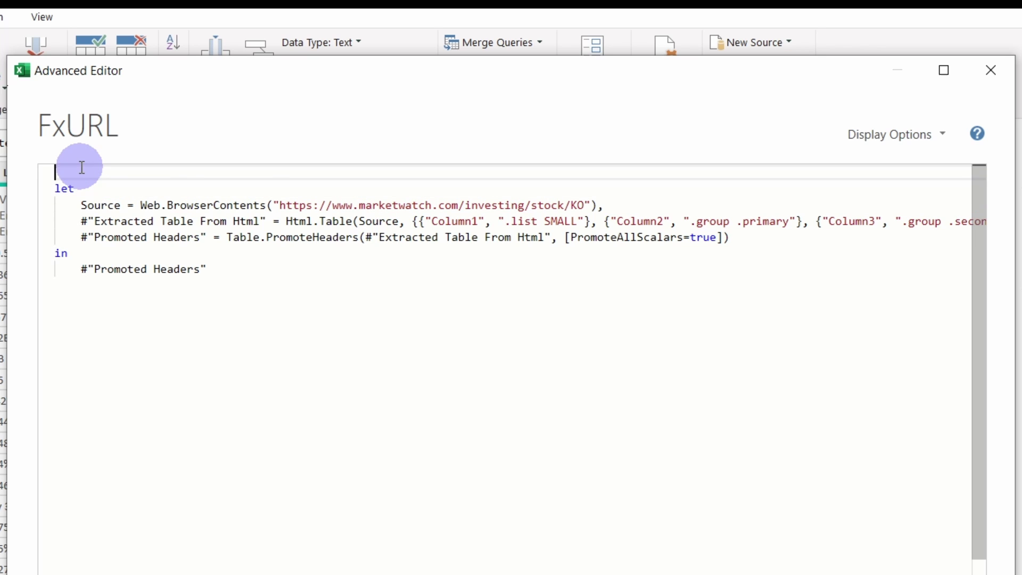
type("(")
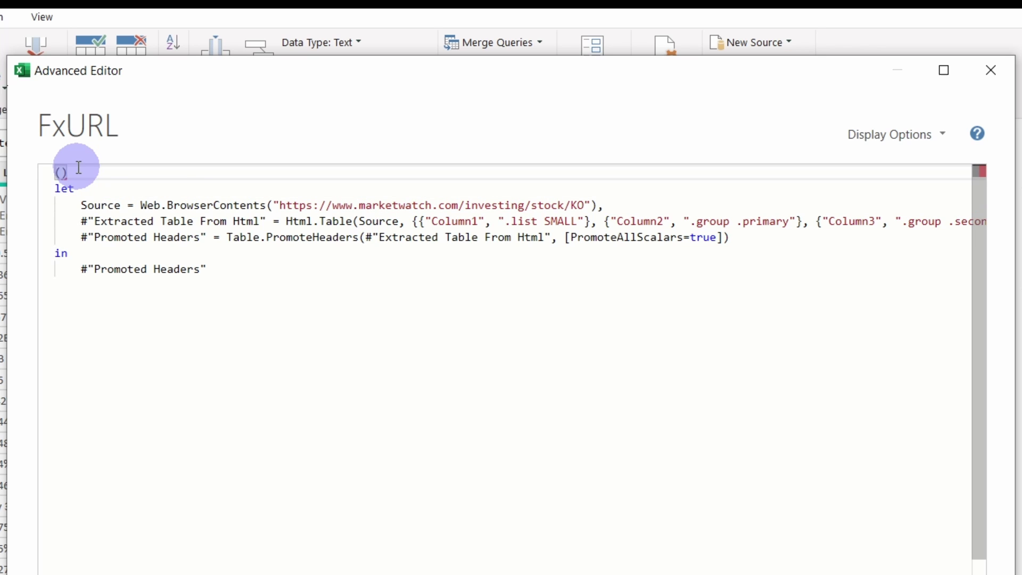
type("Fetch")
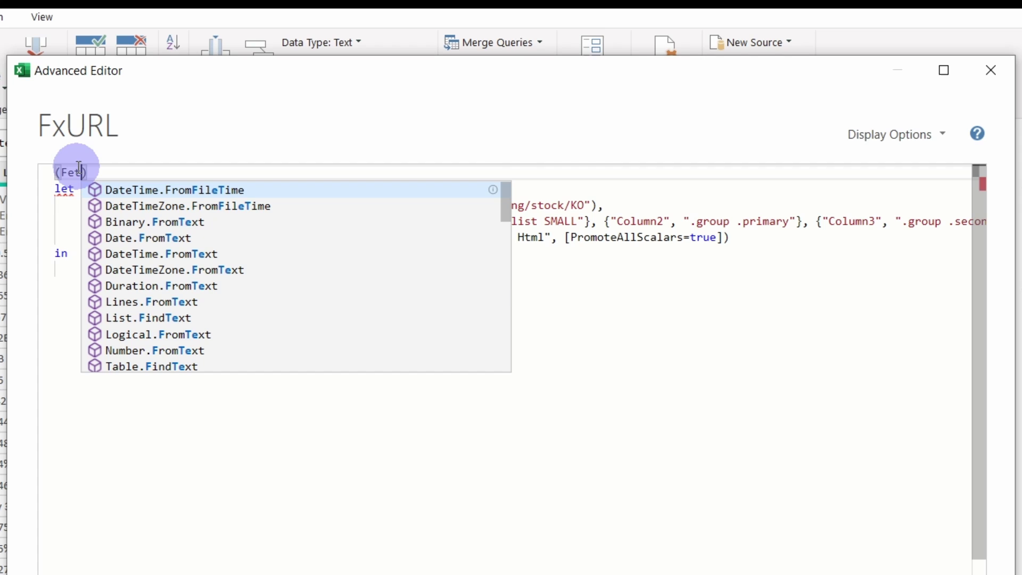
type("URL")
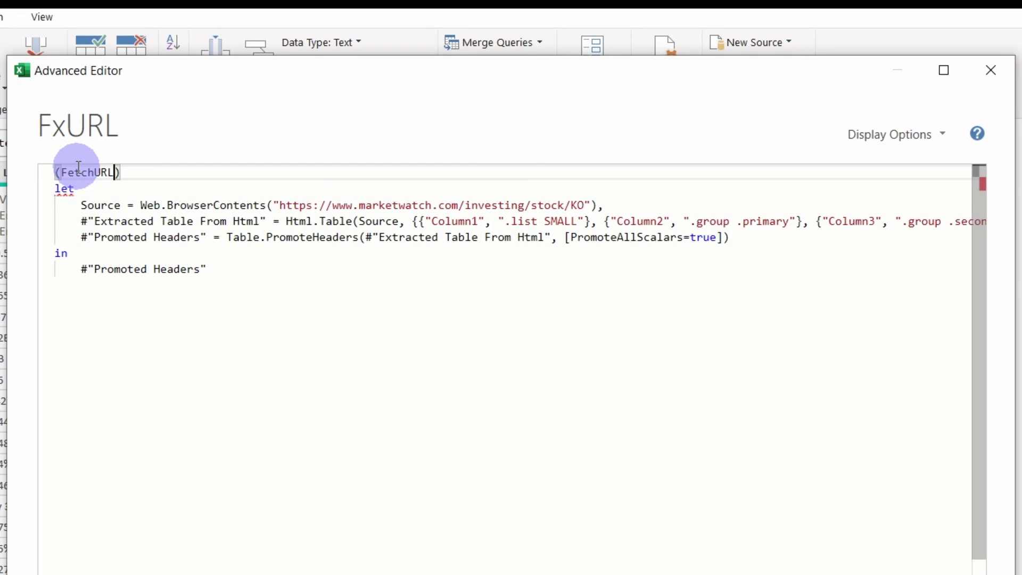
left_click(143, 170)
type("as")
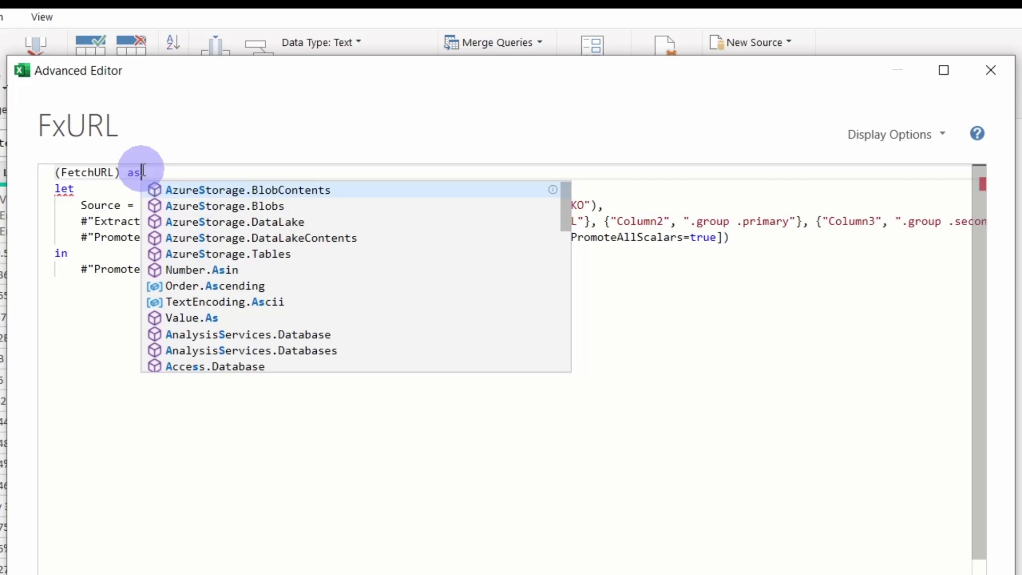
type(" table =>")
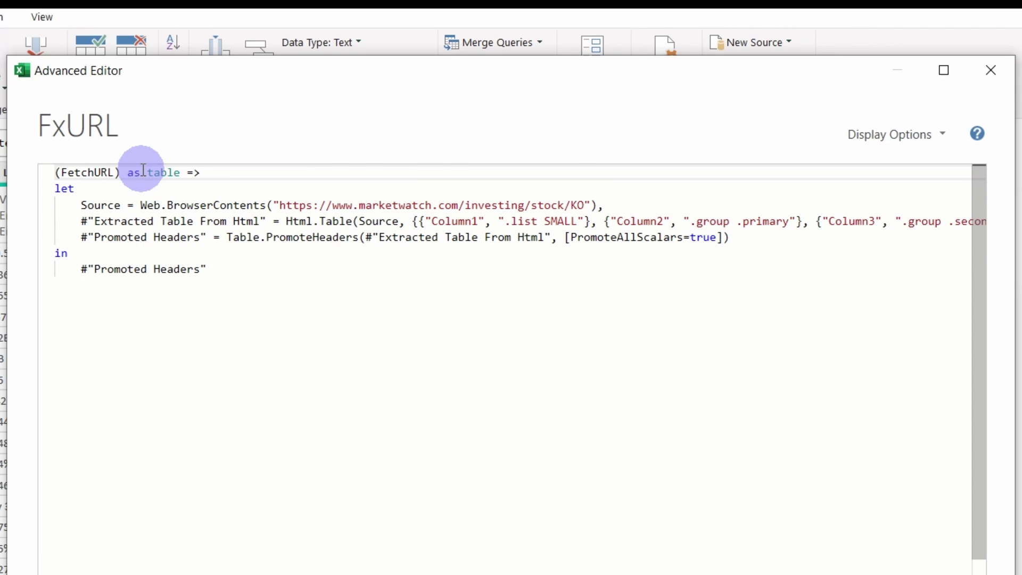
- Replace the hard-coded KO address in Web.BrowserContents with FetchURL and apply the changes
left_click_drag(272, 205, 591, 205)
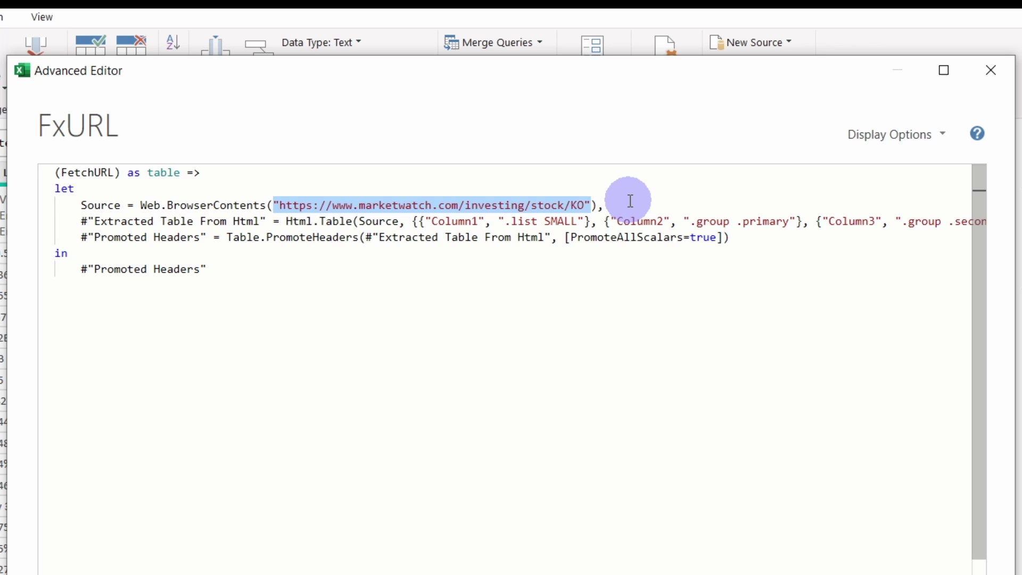
key("Delete")
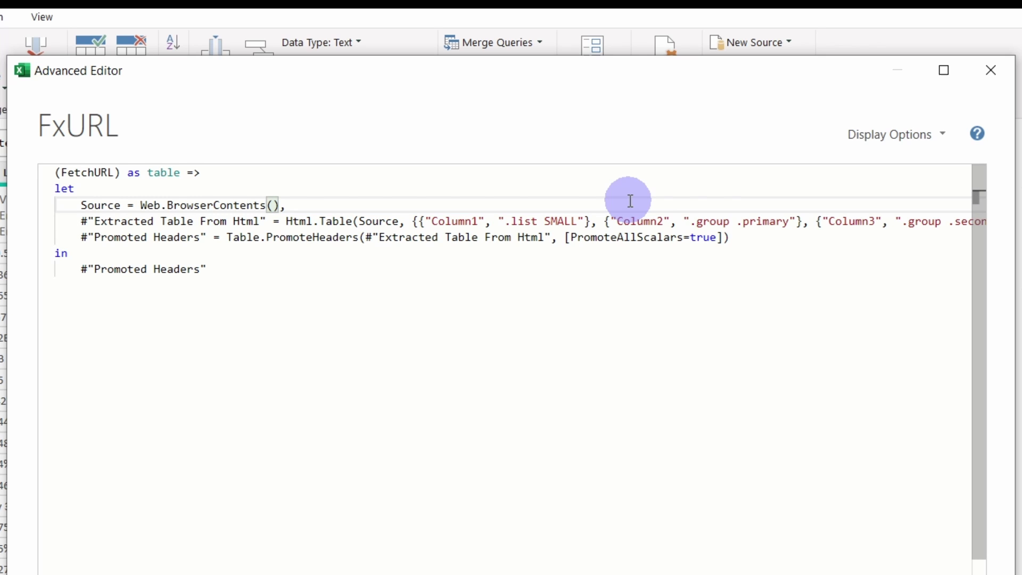
type("FetchUR")
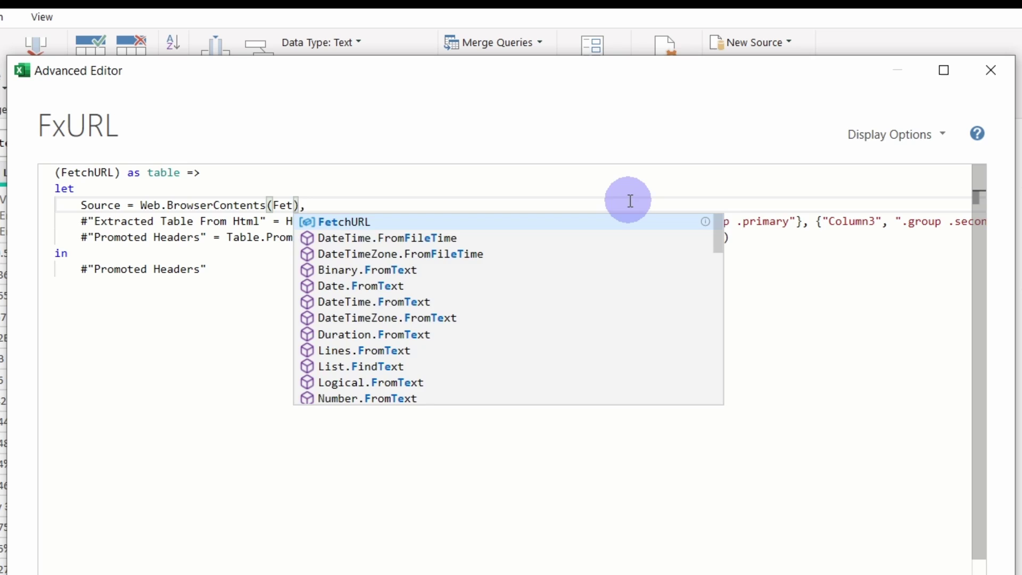
type("L")
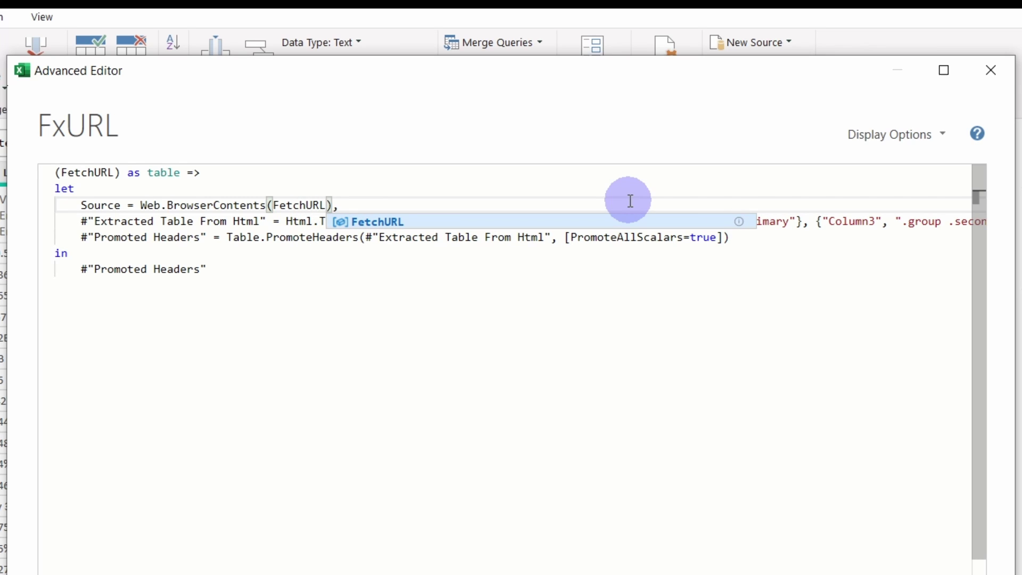
left_click(755, 479)
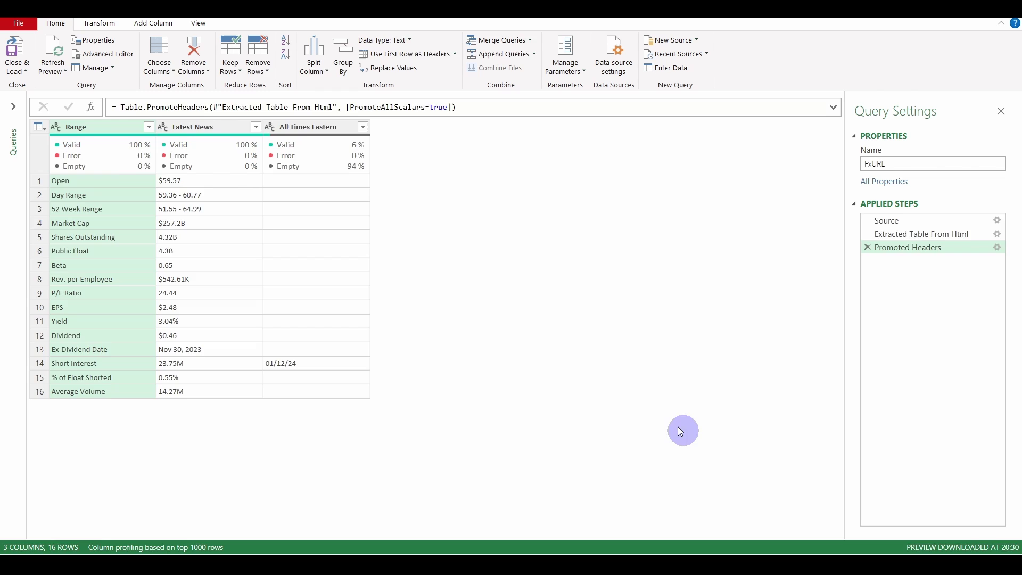
- Close and load FxURL, then select cell B2 in the table on the FetchURL sheet
left_click(11, 53)
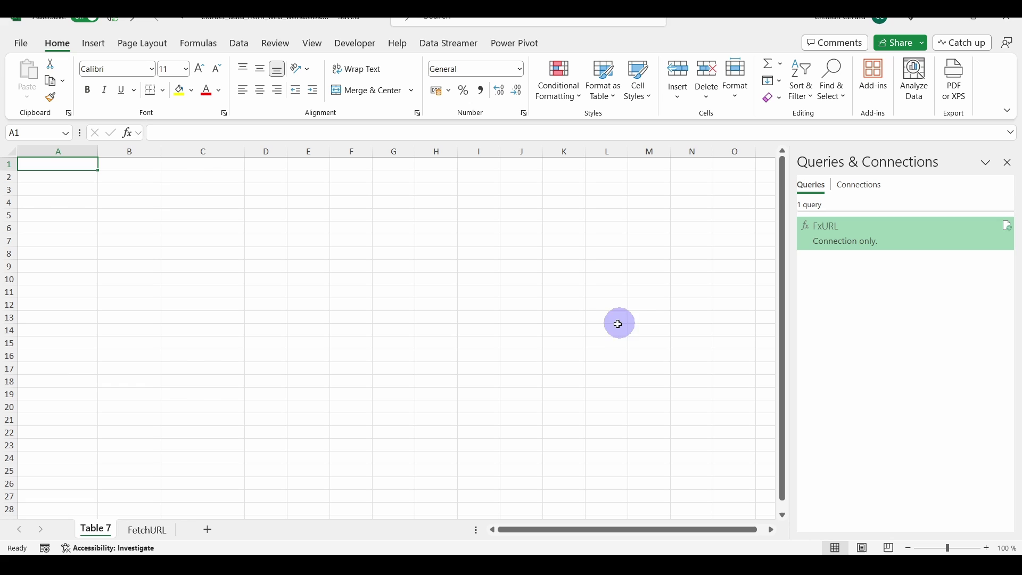
left_click(147, 530)
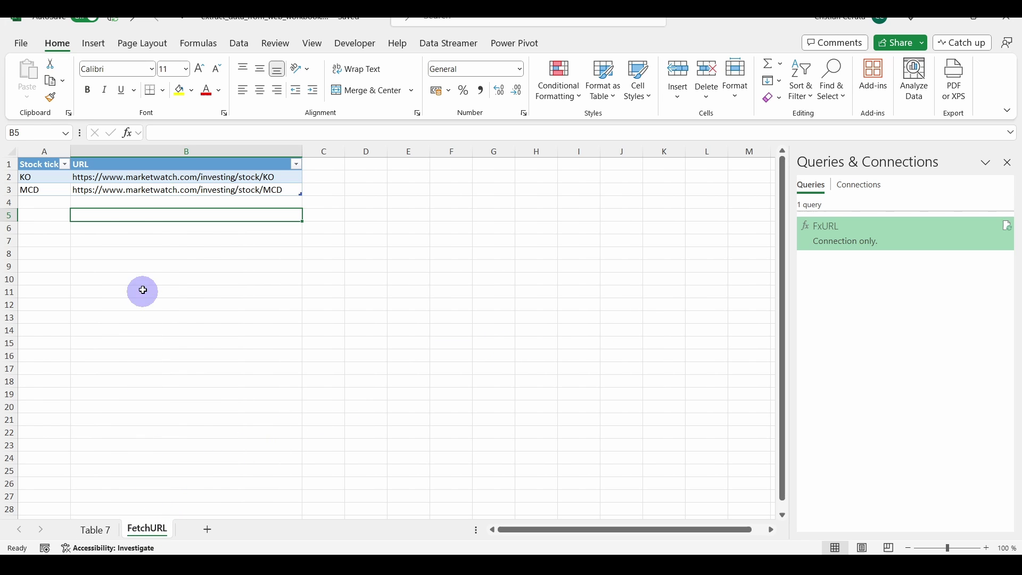
left_click(131, 180)
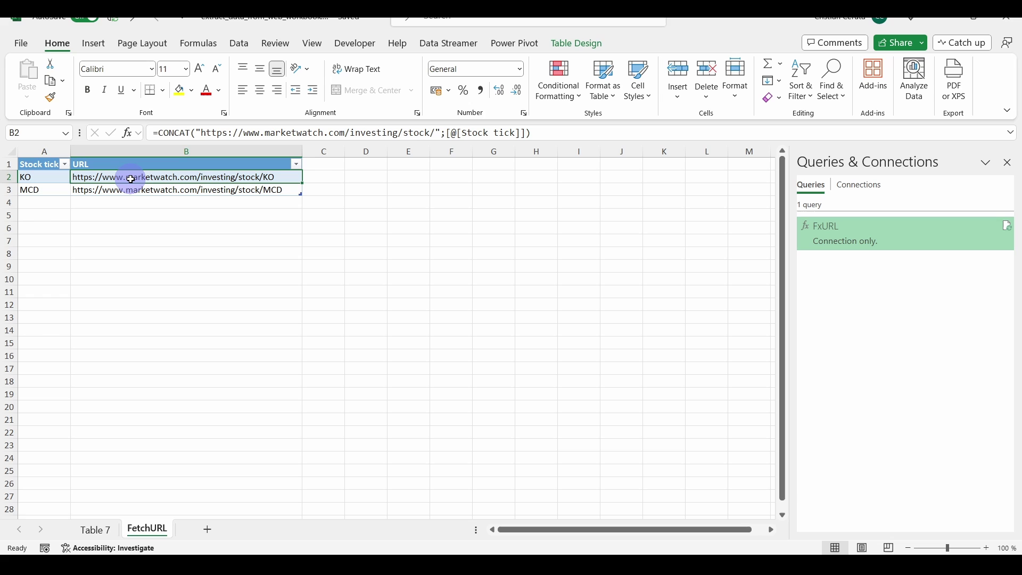
- Bring up Data > Get Data > From Other Sources
left_click(239, 43)
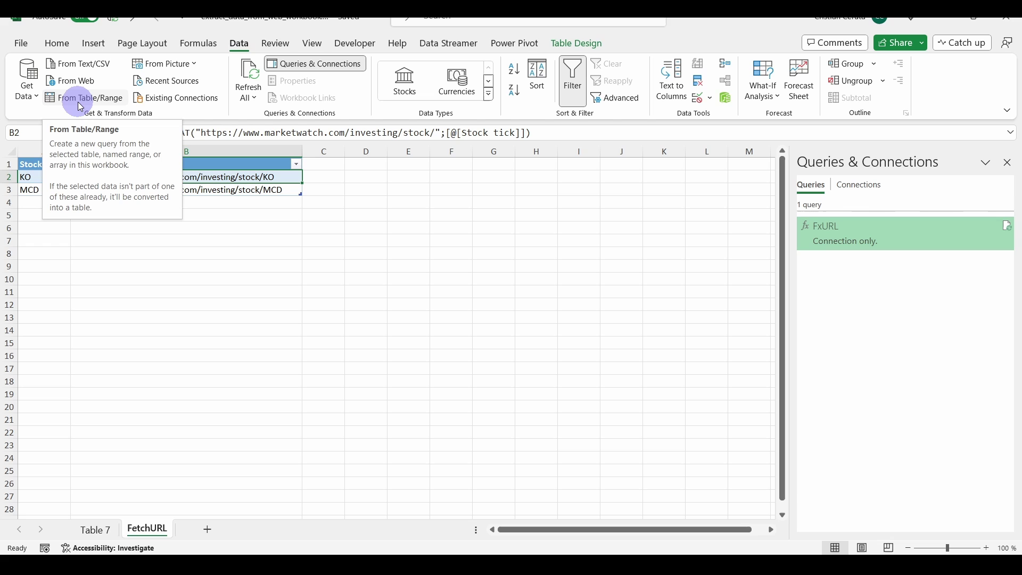
left_click(28, 91)
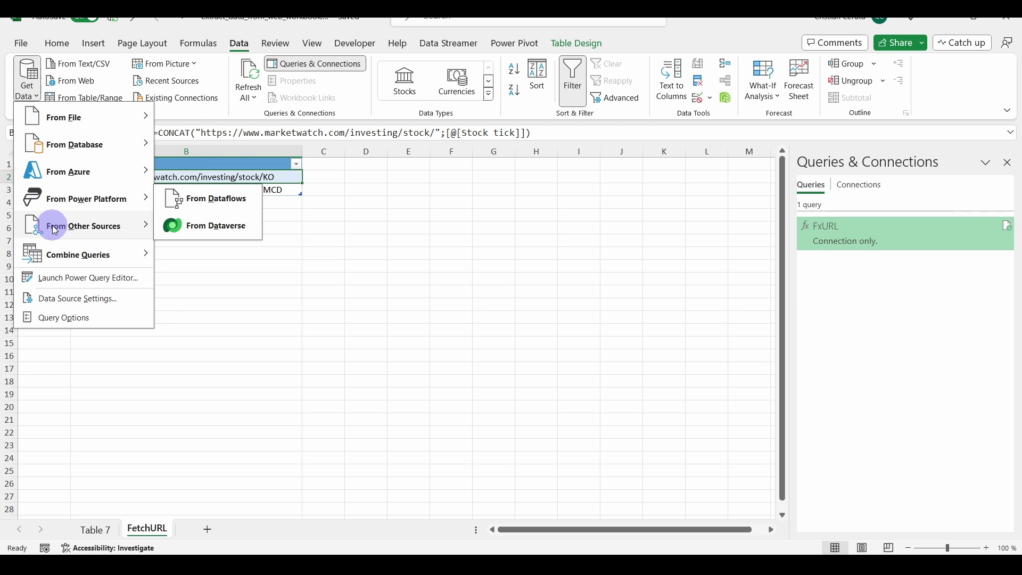
mouse_move(76, 230)
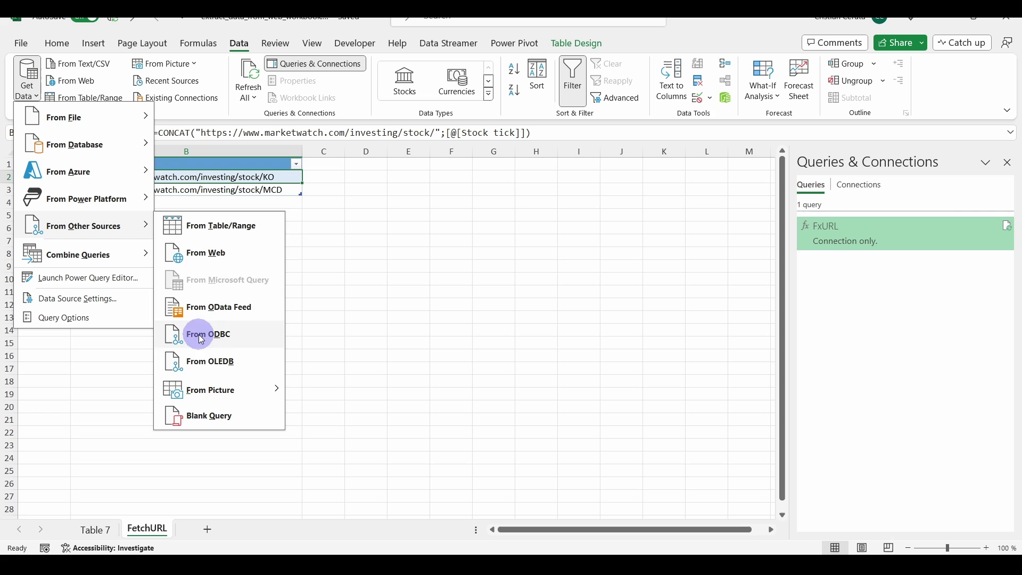
- Create a query from the FetchURL table, name it FetchData, and delete its Changed Type step
left_click(206, 225)
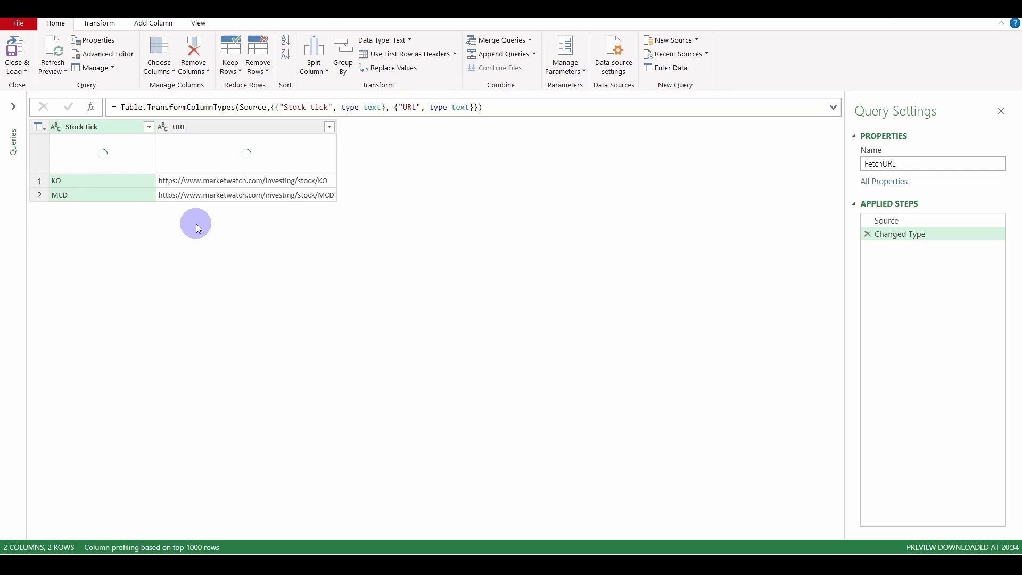
double_click(896, 165)
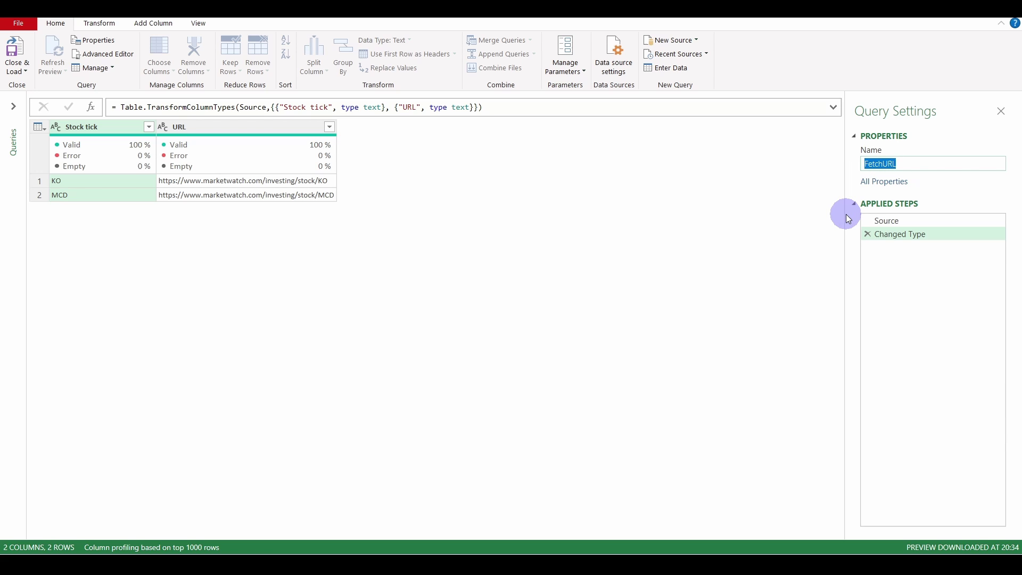
type("FetchData")
left_click(871, 241)
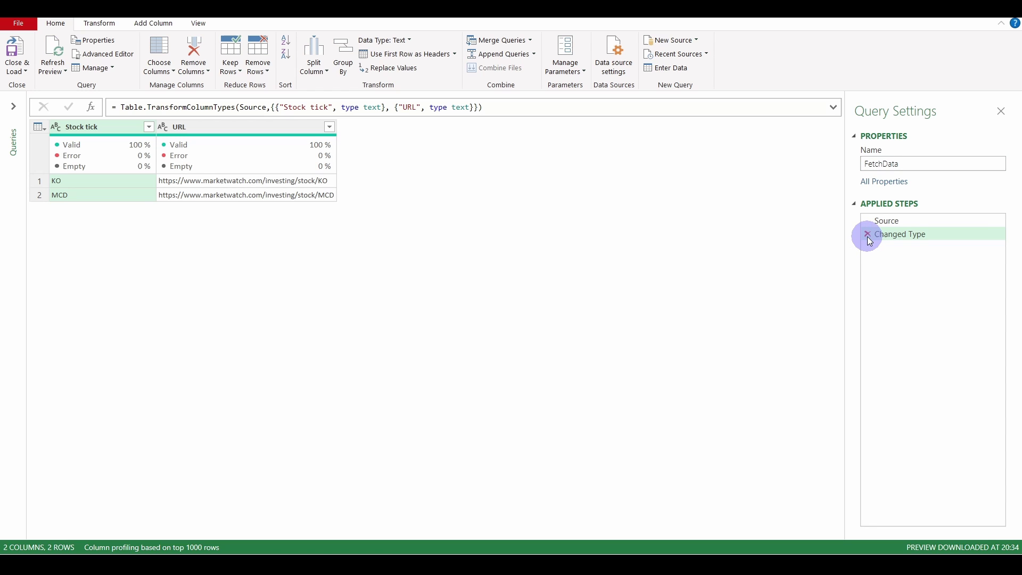
left_click(868, 235)
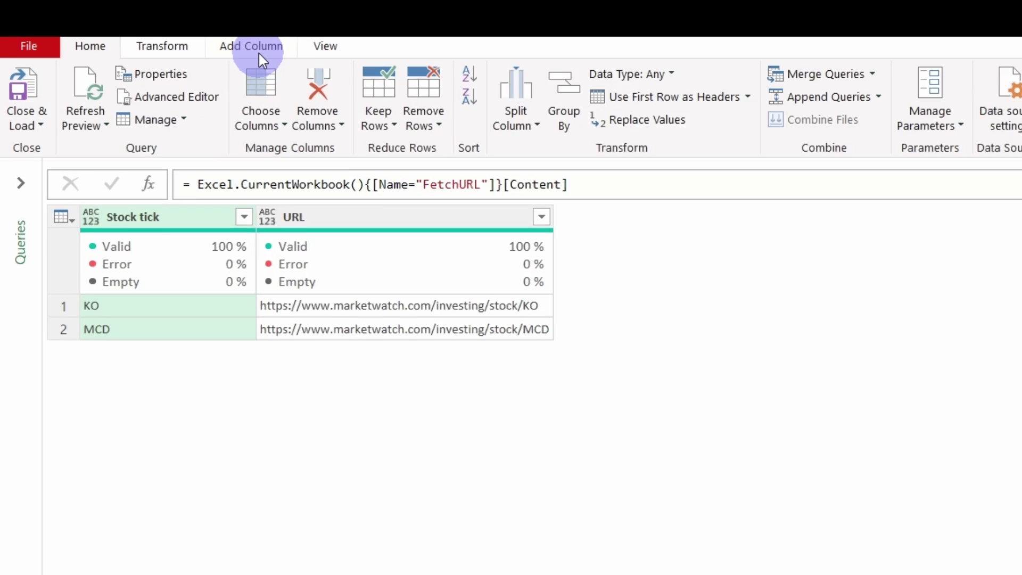
- Invoke FxURL on the URL column as a new custom function column named FetchStock
left_click(259, 53)
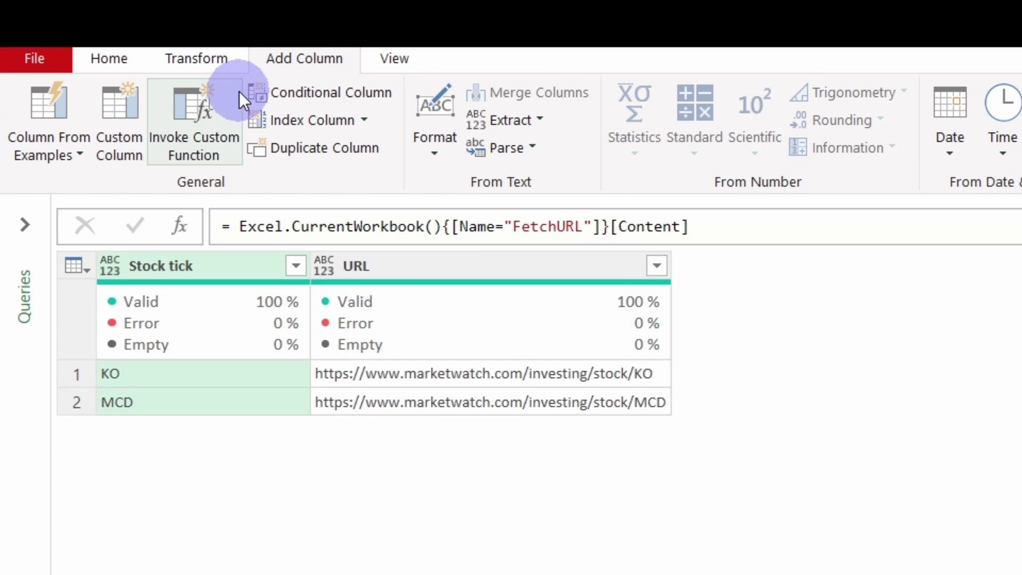
left_click(190, 114)
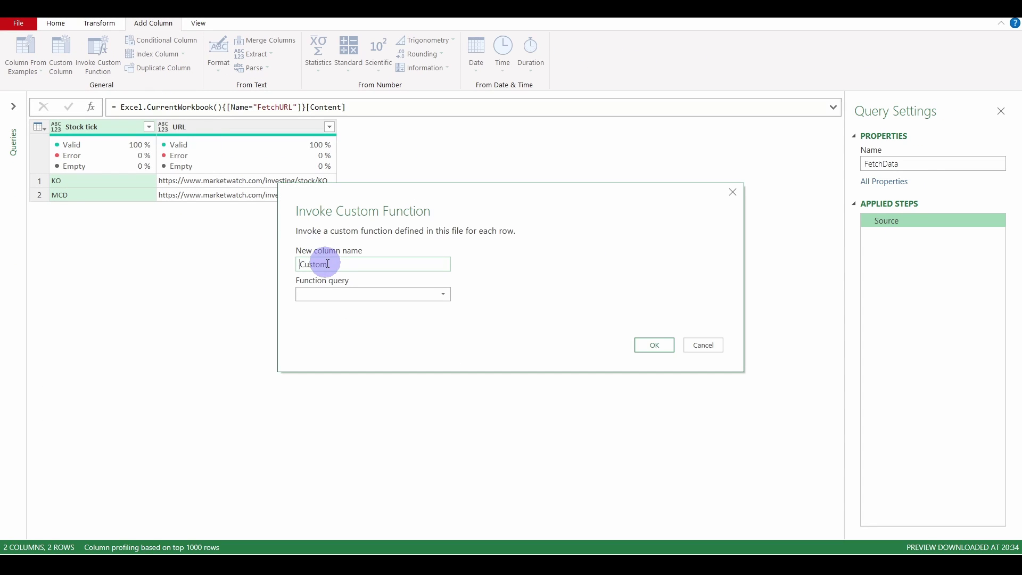
left_click_drag(328, 264, 289, 264)
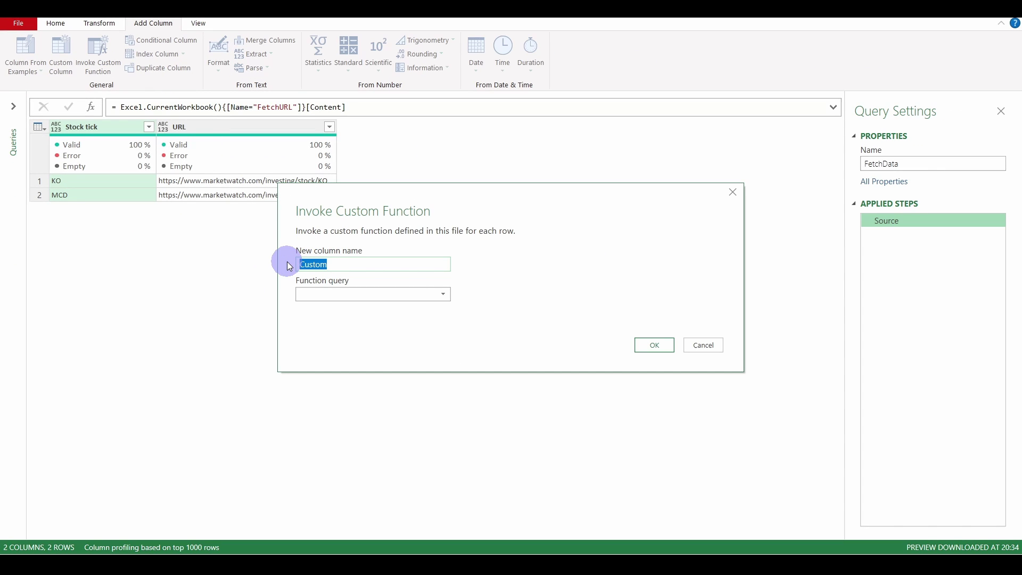
type("FetchStock")
left_click(340, 293)
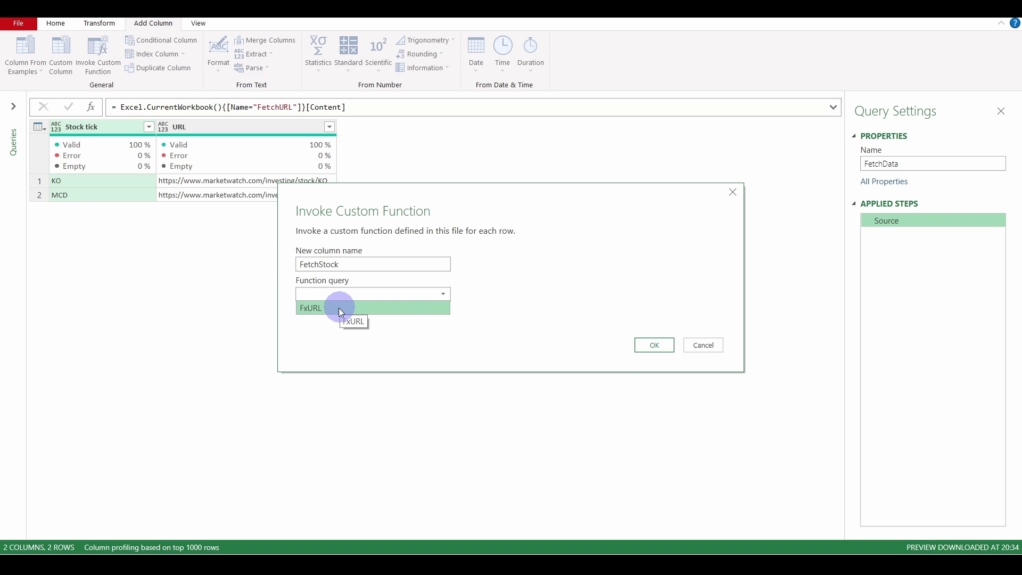
left_click(339, 308)
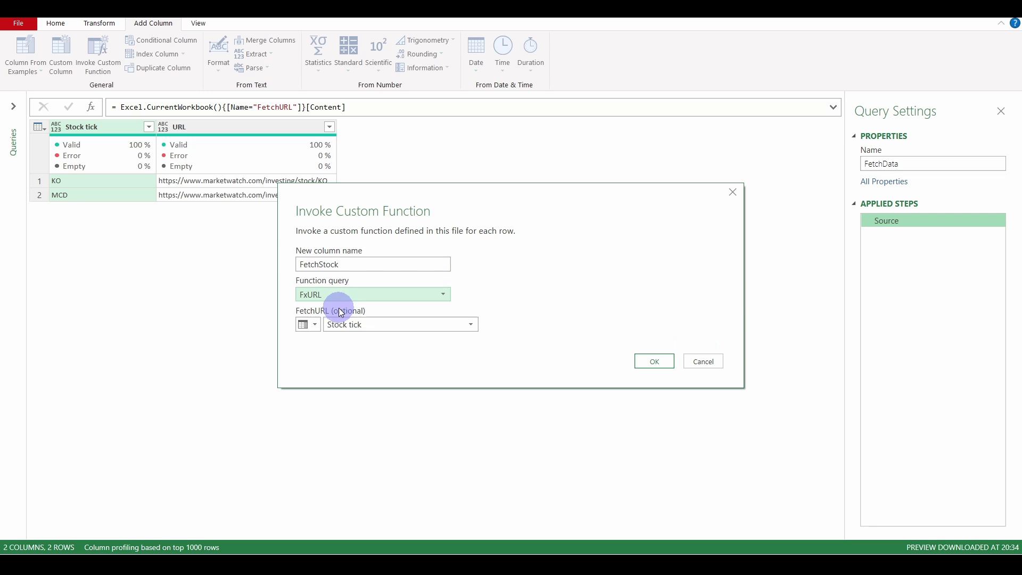
left_click(469, 332)
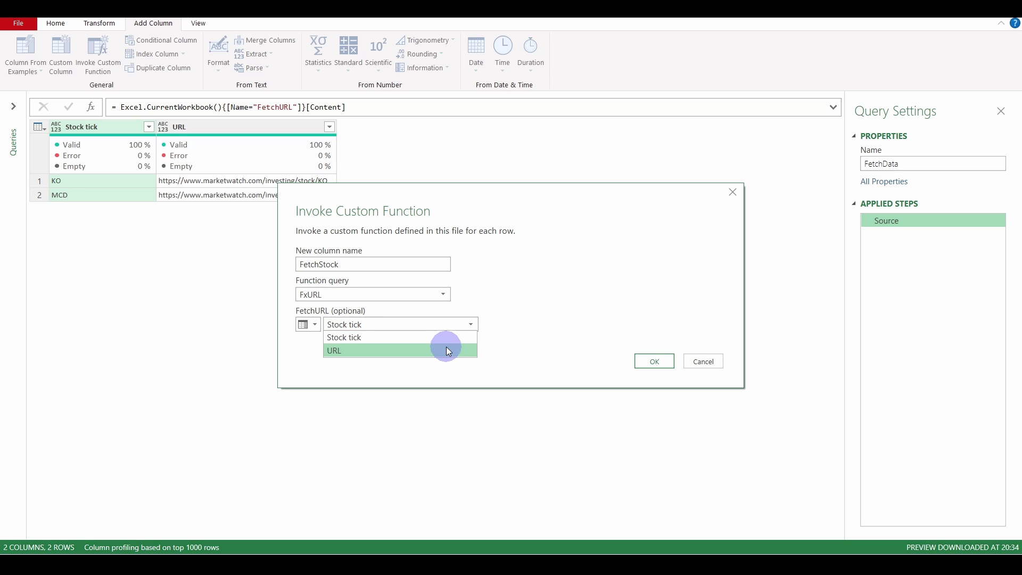
left_click(431, 350)
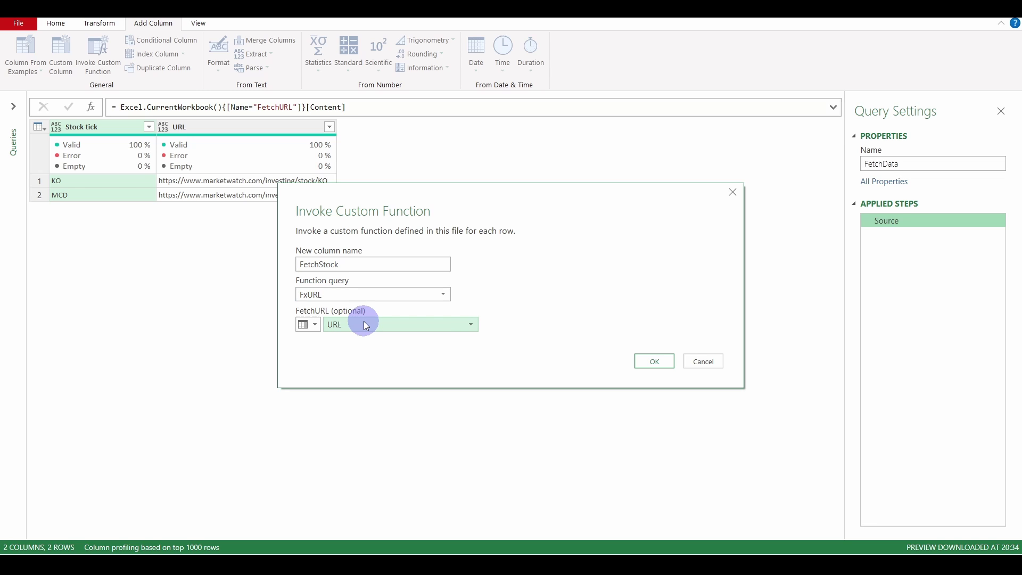
left_click(652, 358)
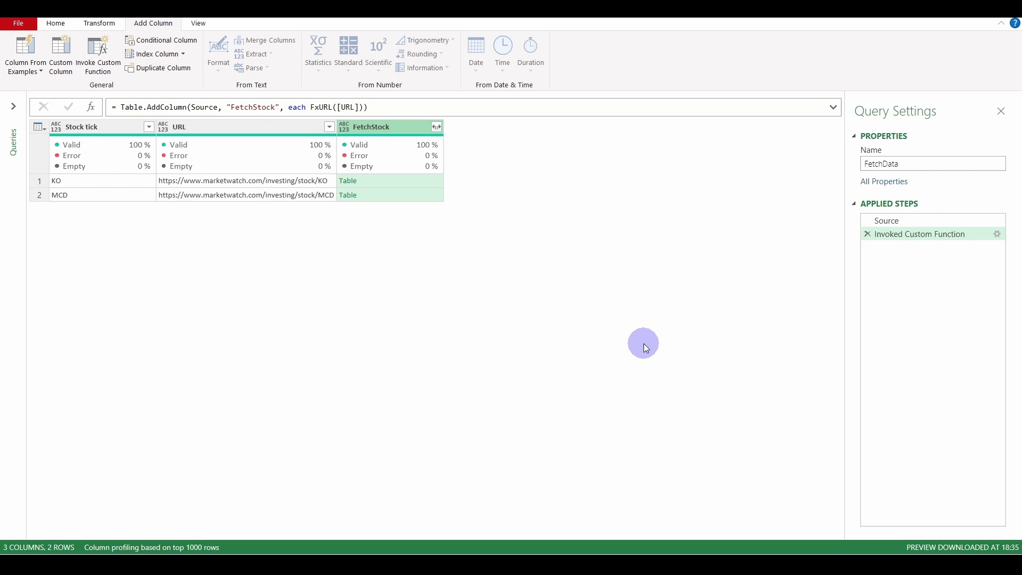
- Remove the URL column from the FetchData query
left_click(253, 129)
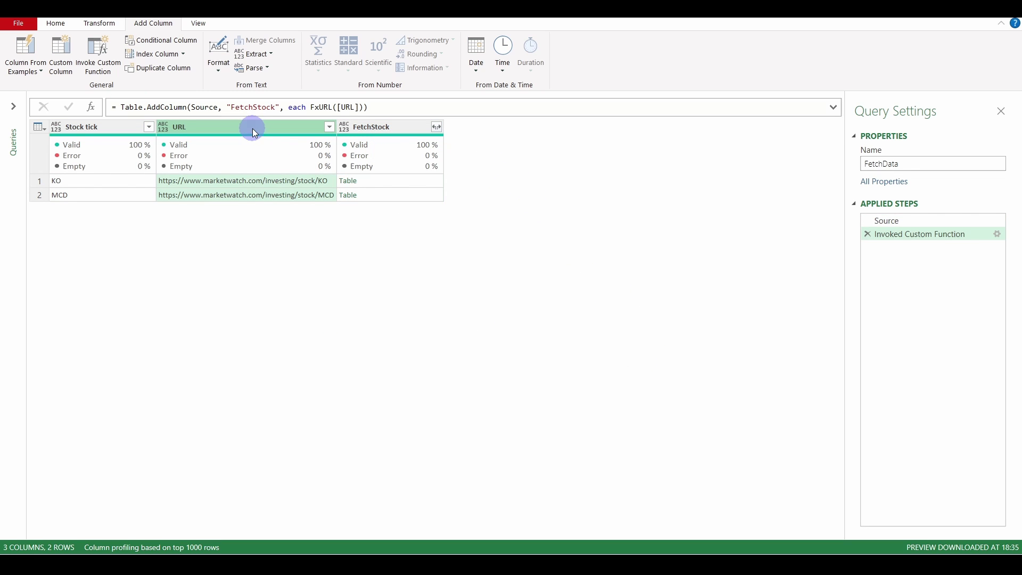
right_click(252, 129)
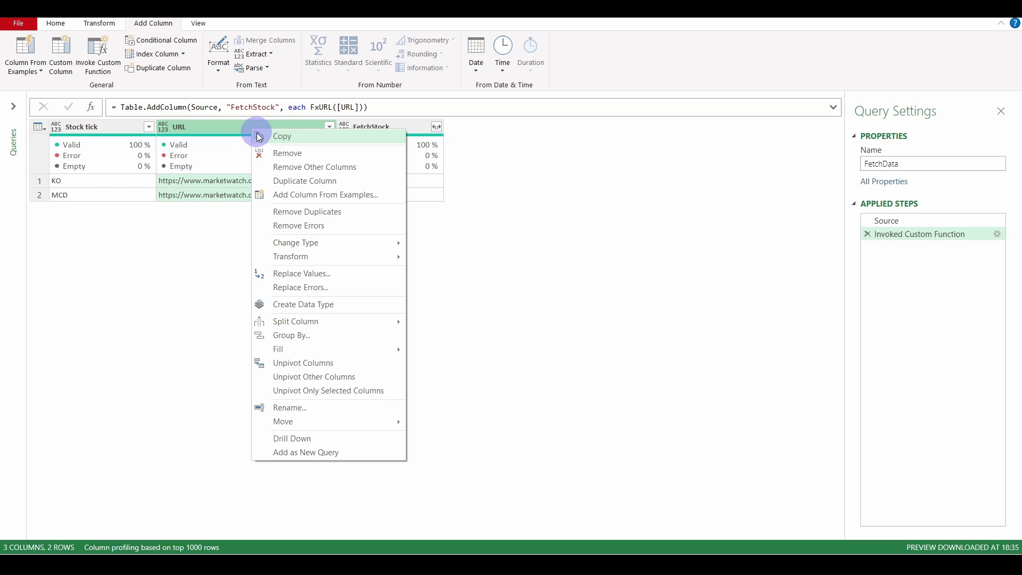
left_click(277, 154)
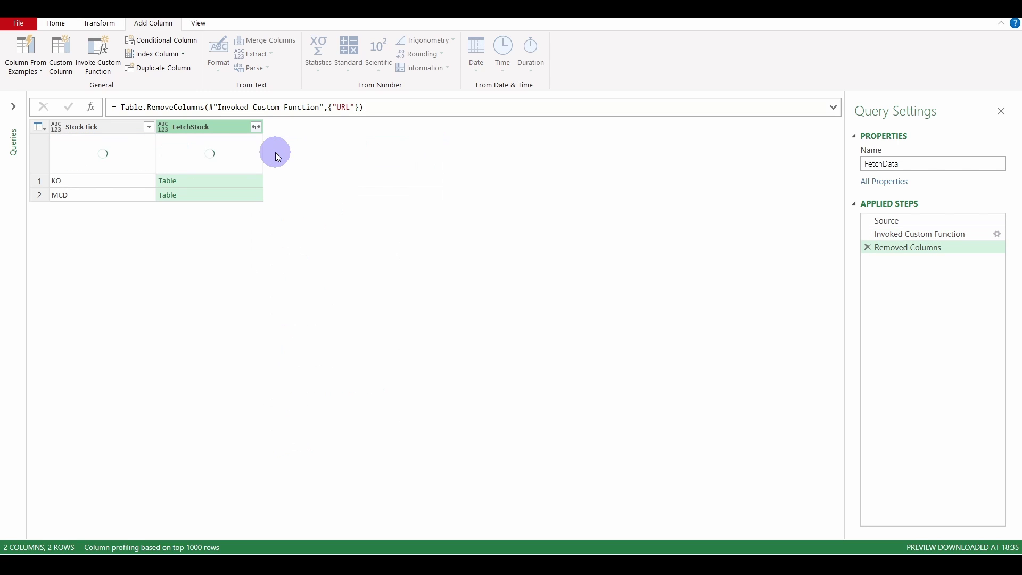
- Expand FetchStock into Range, Latest News and All Times Eastern without the column-name prefix
left_click(257, 127)
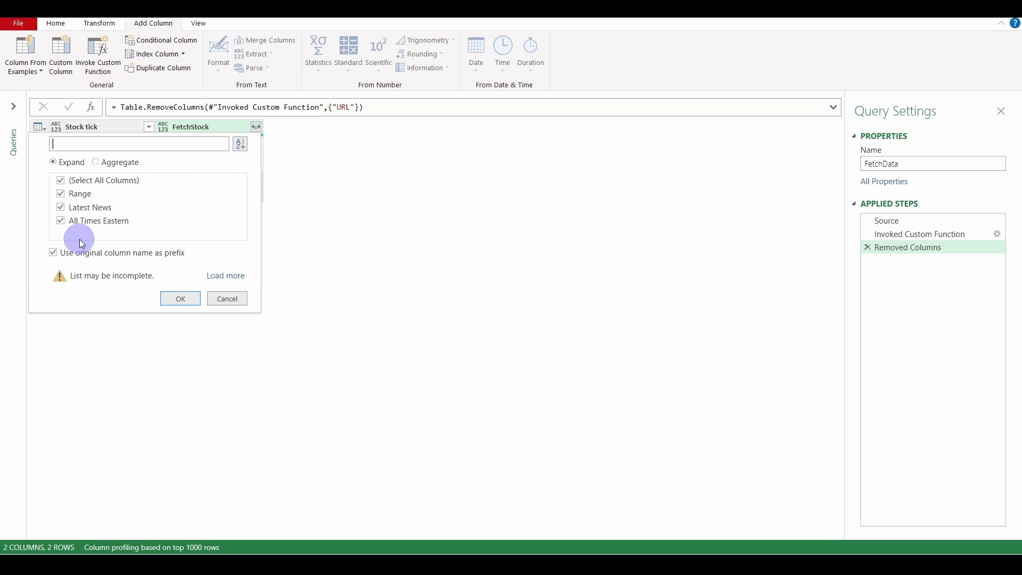
left_click(52, 255)
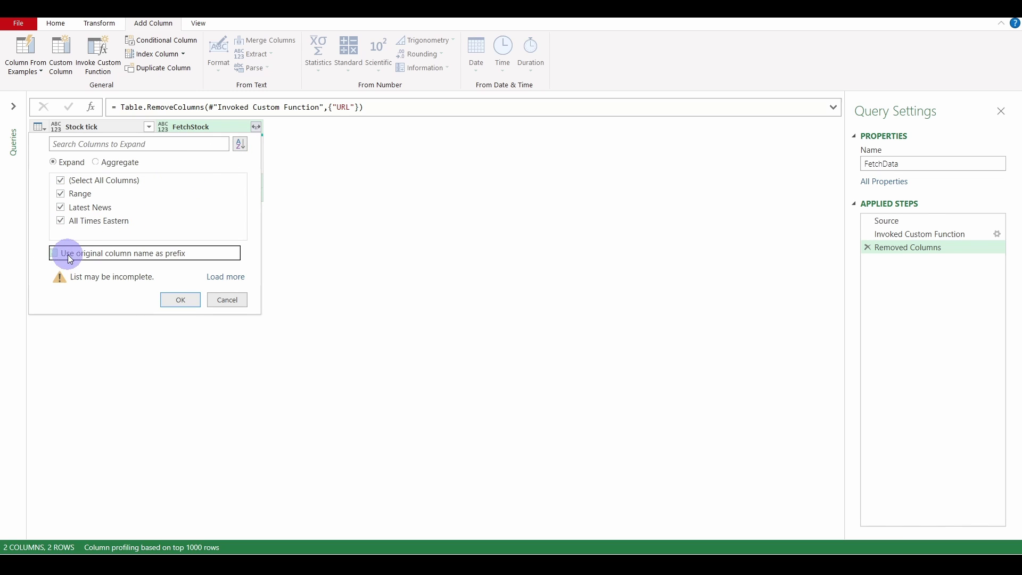
left_click(180, 299)
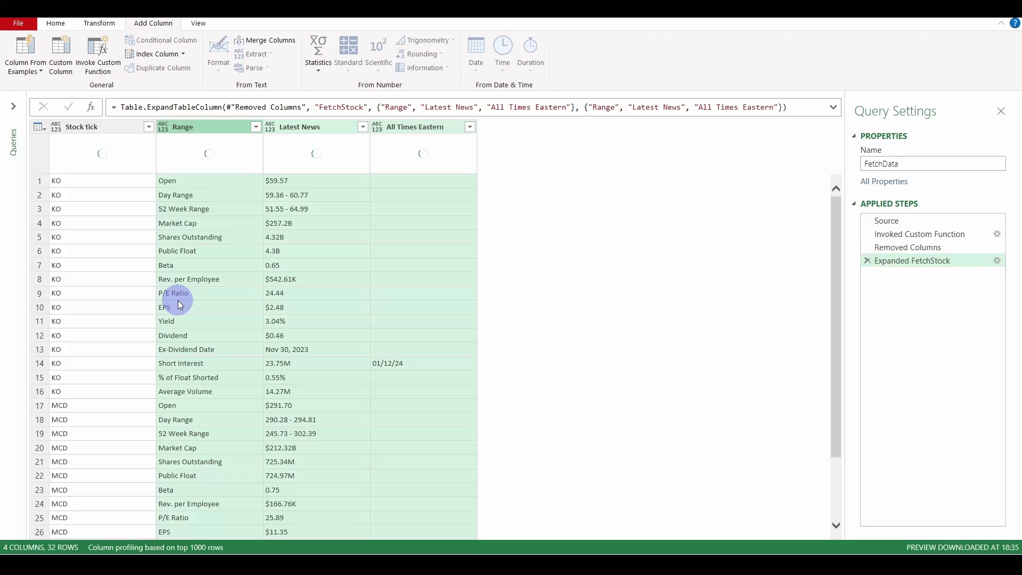
left_click(179, 303)
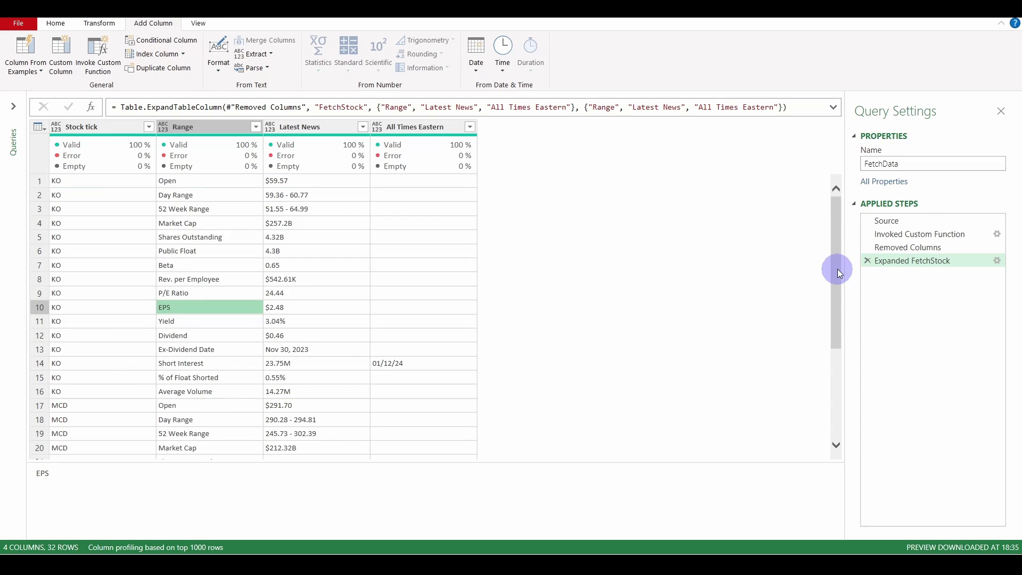
left_click_drag(837, 269, 835, 391)
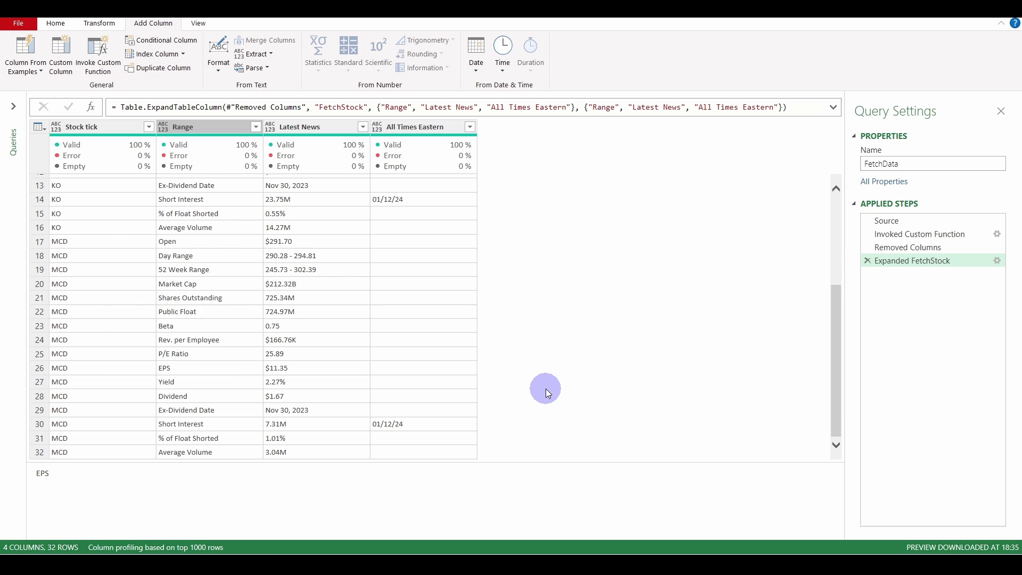
left_click_drag(835, 337, 832, 209)
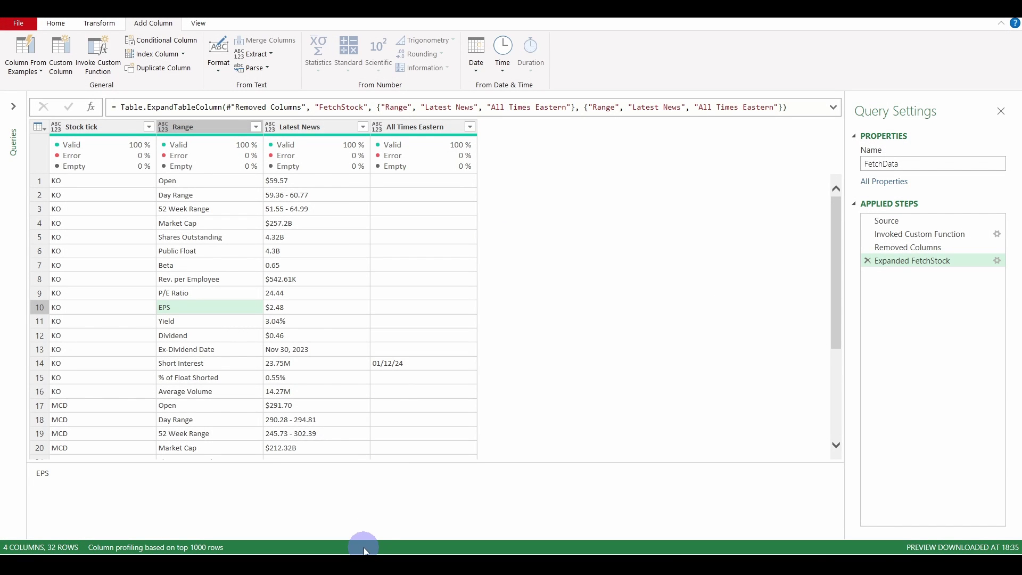
- Copy the full M script from 2.FetchData_script.txt in the Dropbox Materials folder
left_click(365, 551)
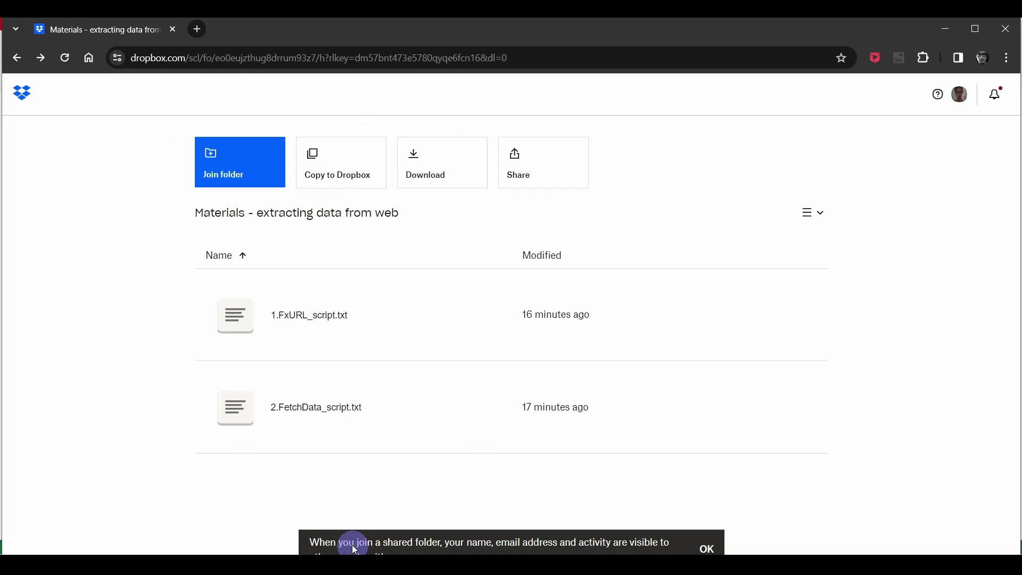
left_click(319, 411)
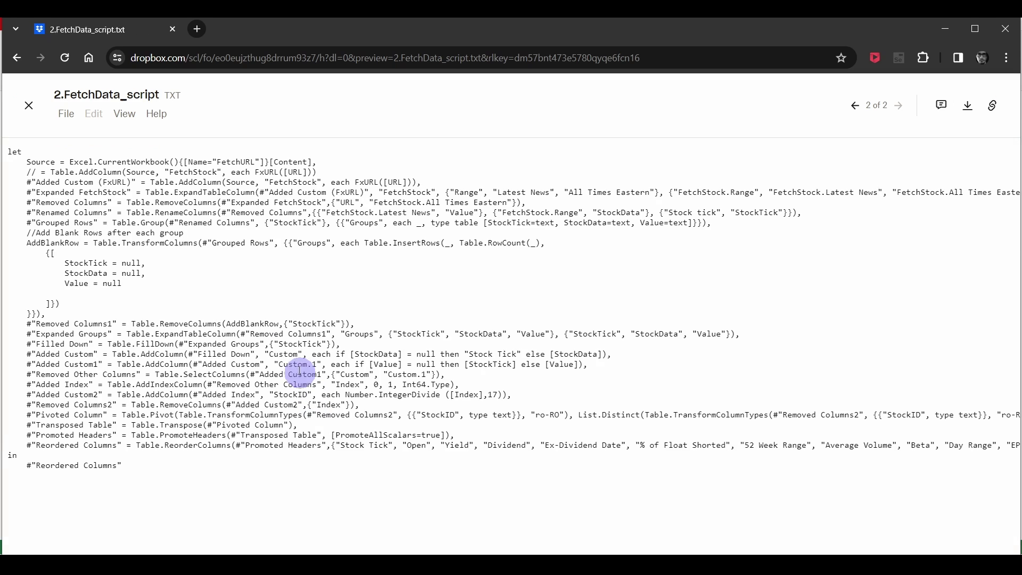
left_click_drag(9, 151, 187, 469)
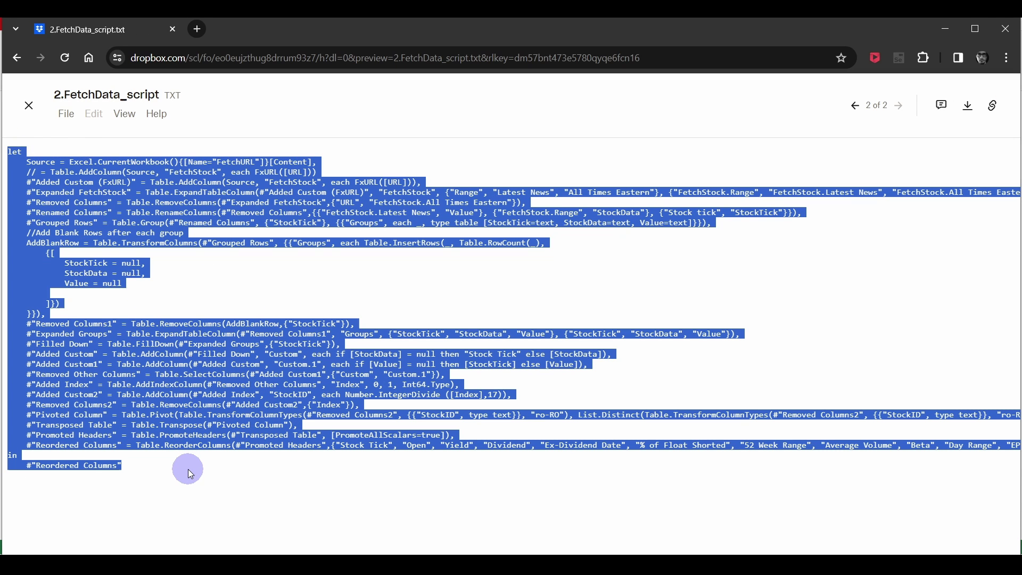
left_click(426, 554)
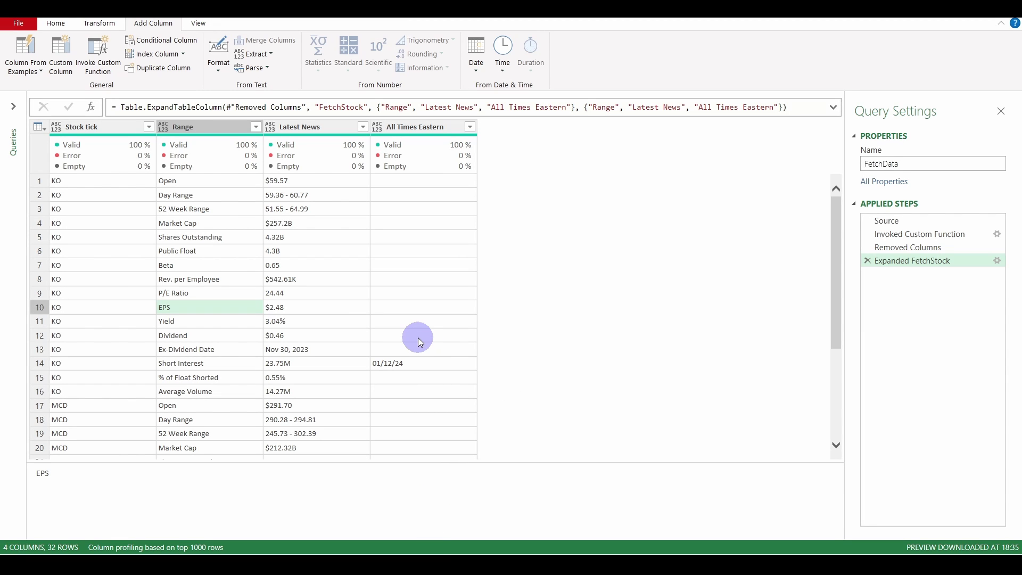
- In the Advanced Editor, replace the FetchData query code with the full script, giving one row per ticker across 17 columns
left_click(57, 23)
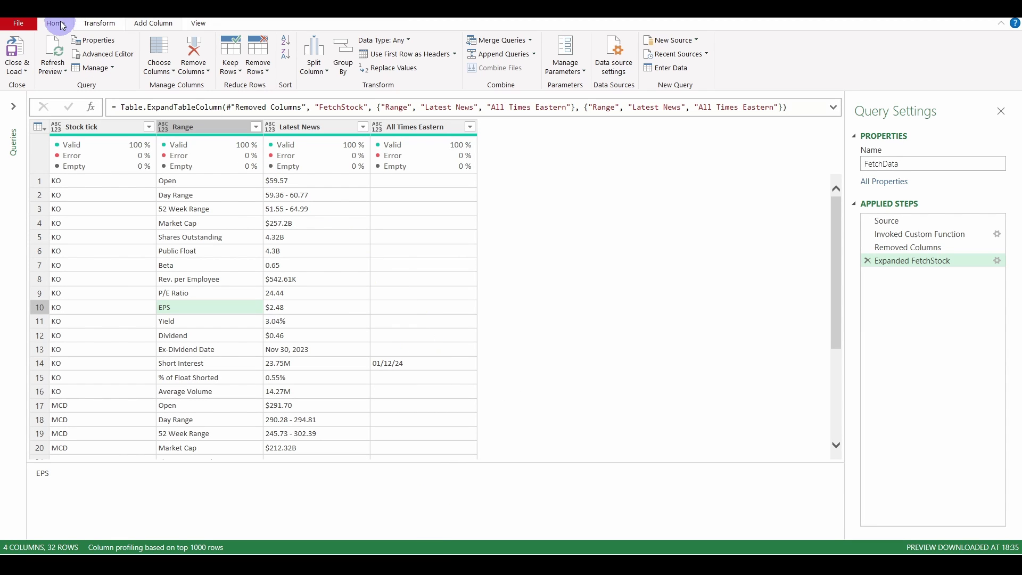
left_click(95, 55)
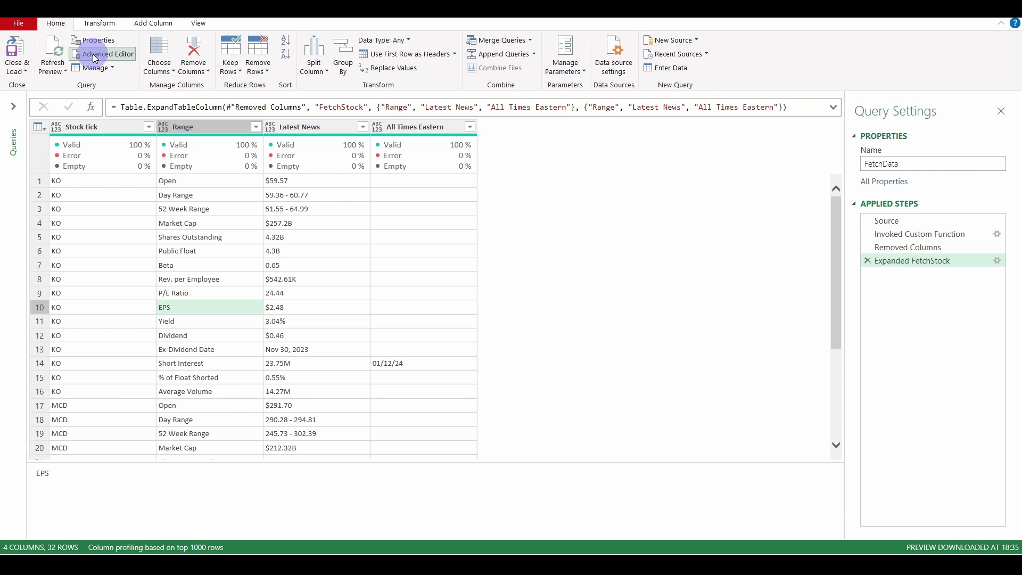
left_click_drag(372, 288, 174, 90)
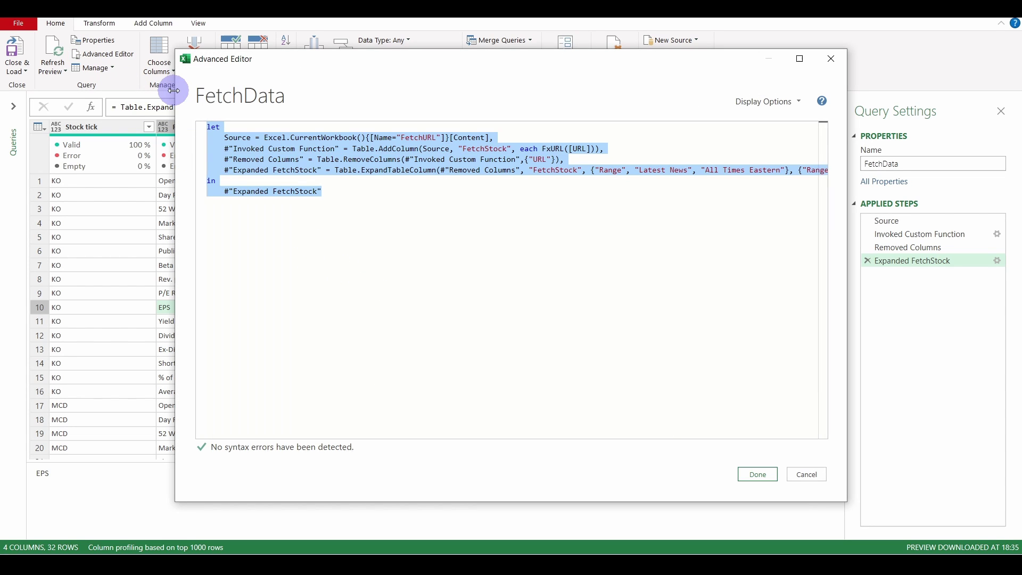
key("Delete")
key("ctrl+v")
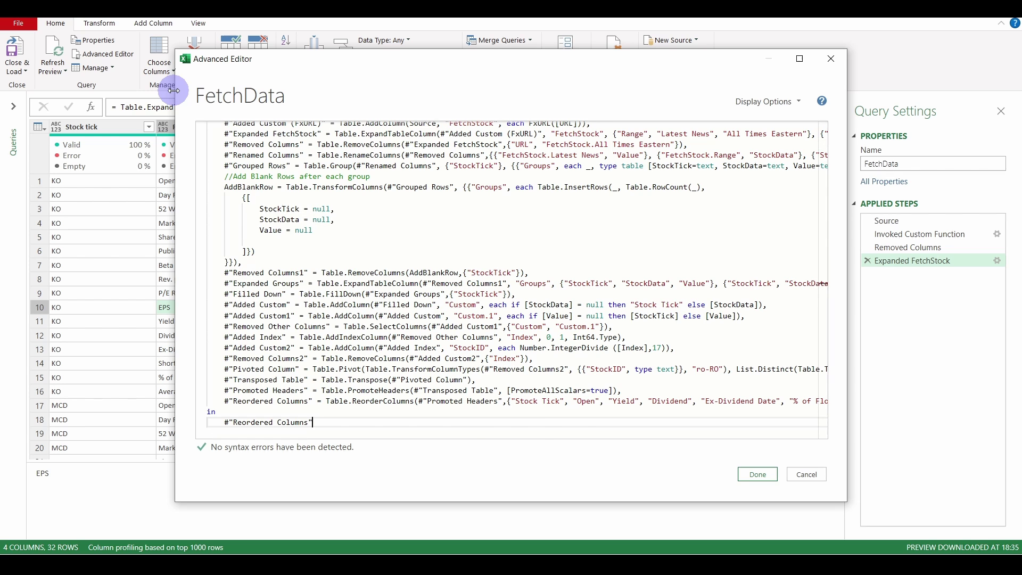
left_click(757, 475)
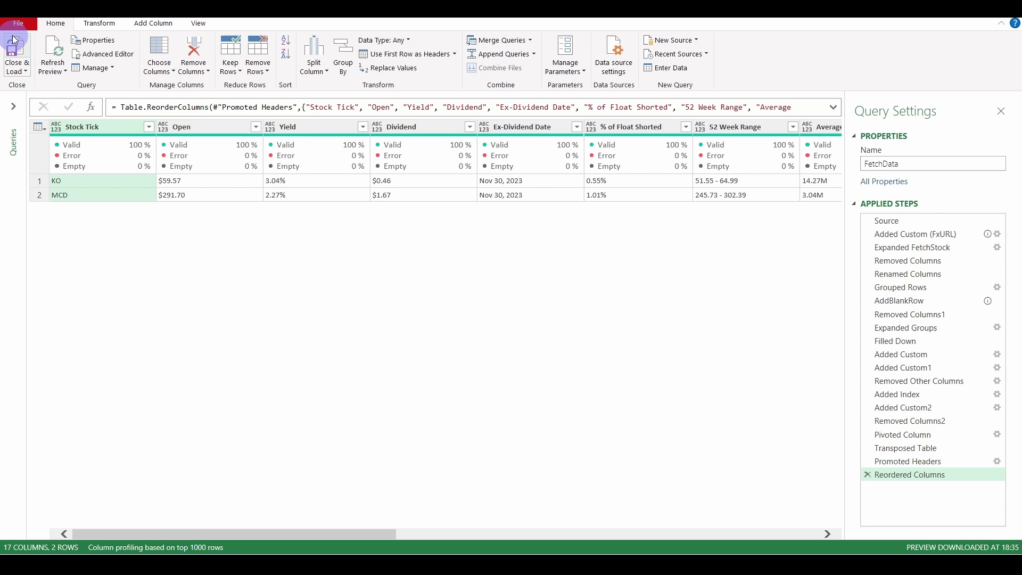
- Close & Load the FetchData query onto its own sheet as a table with KO and MCD rows
left_click(16, 53)
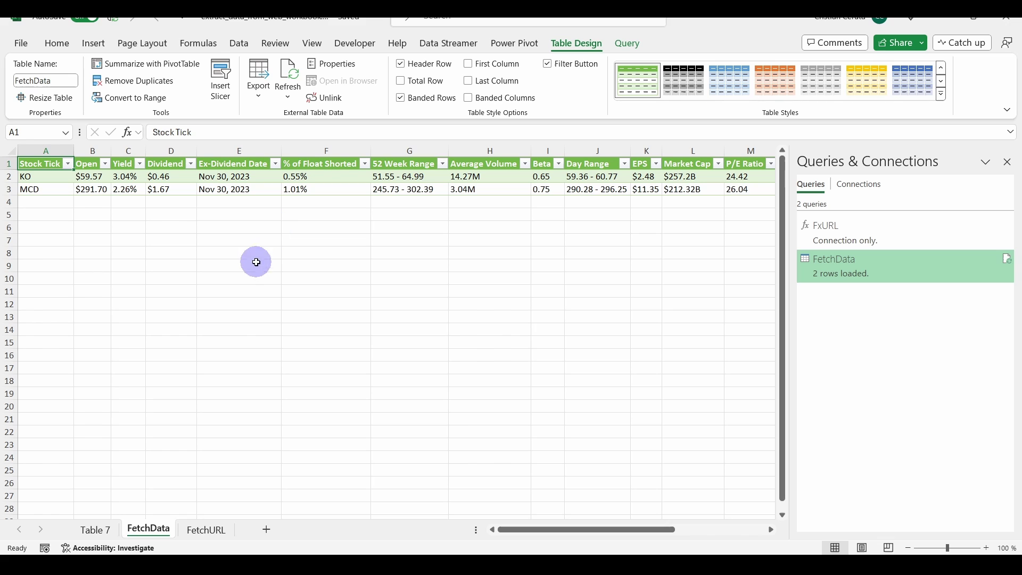
- On the FetchURL sheet, enter tickers PEP, MSFT, AAPL, KHC and MO from A4 downward
left_click(208, 531)
left_click(40, 203)
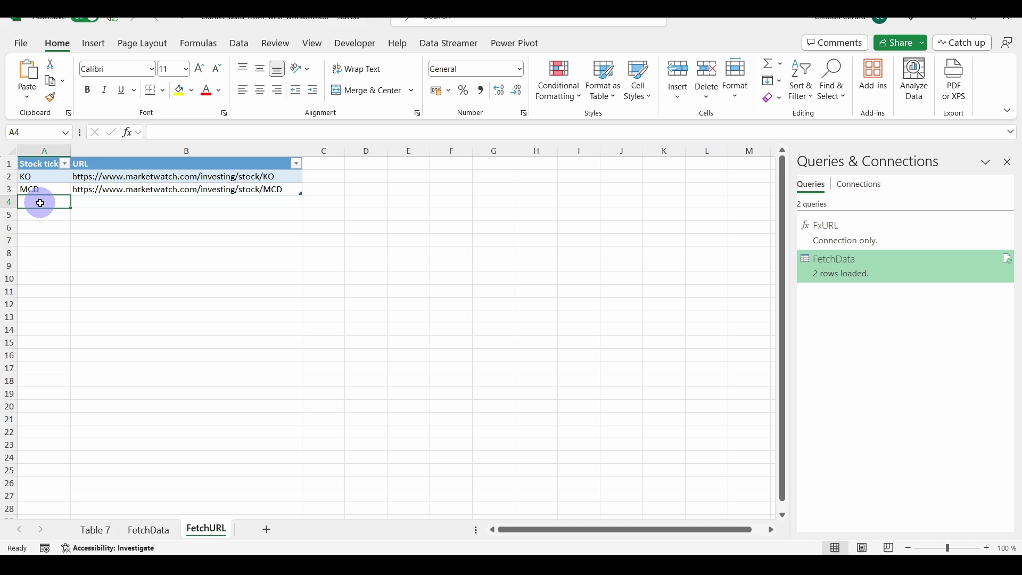
type("PEP")
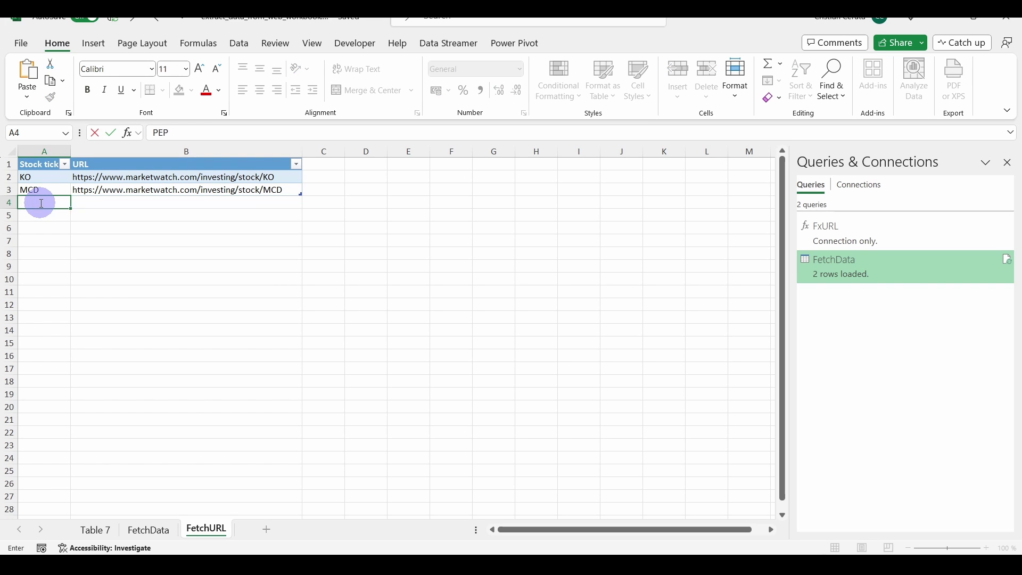
key("Return")
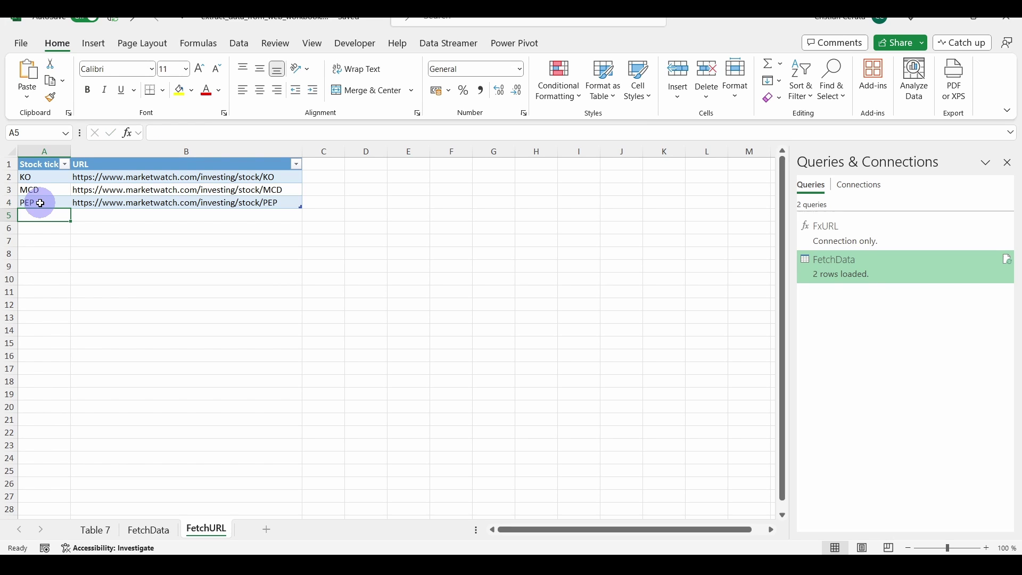
type("MSFT")
key("Return")
type("AAPL")
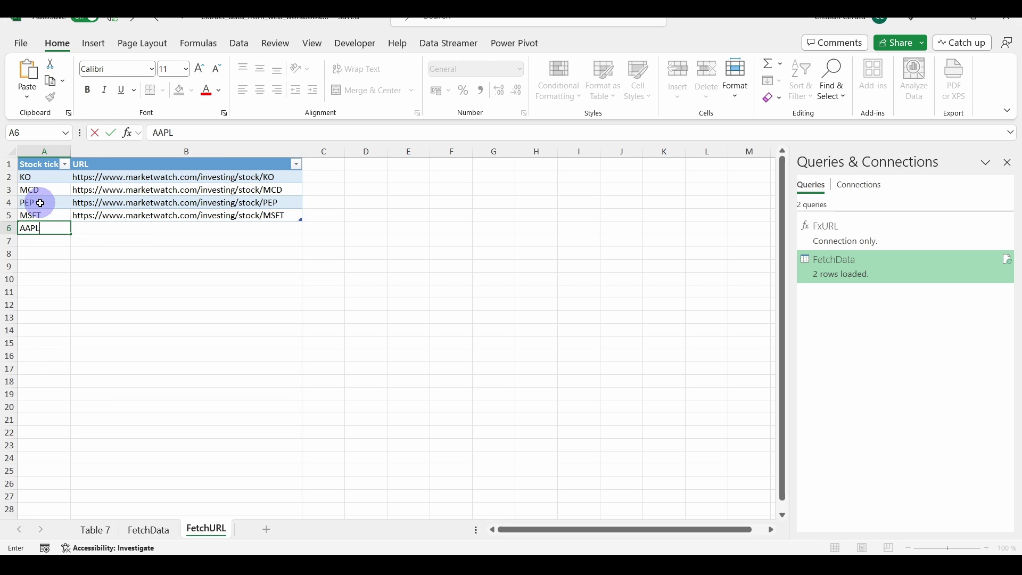
key("Return")
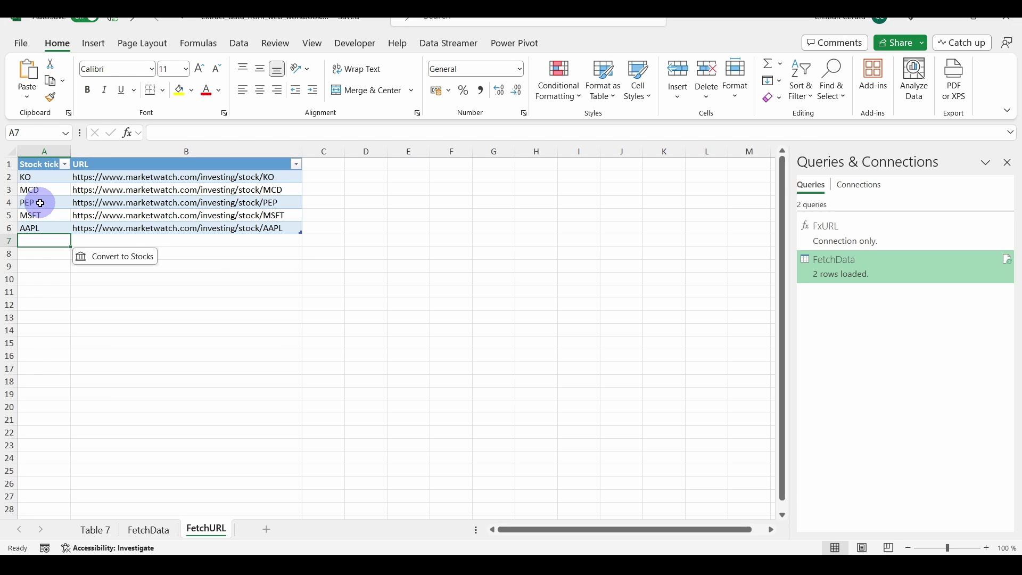
type("KHC")
key("Return")
type("MO")
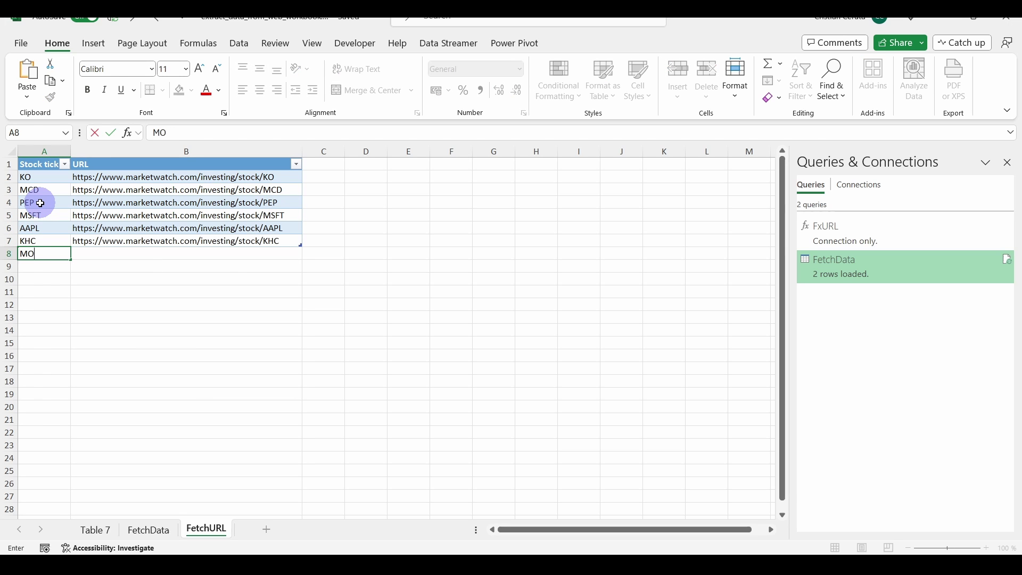
key("Return")
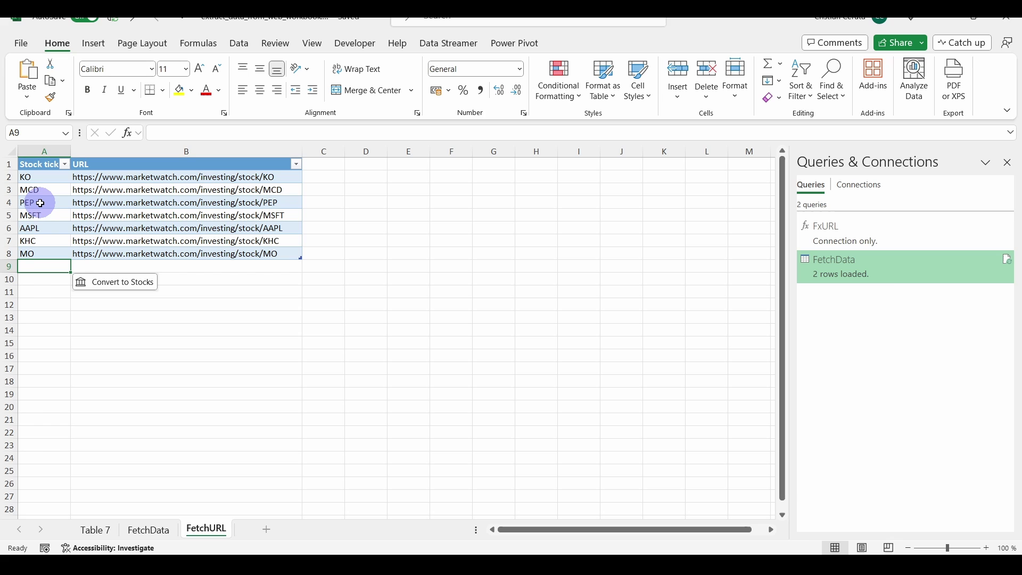
- From the FetchData sheet, run Data > Refresh All to fetch metrics for the new tickers
left_click(150, 531)
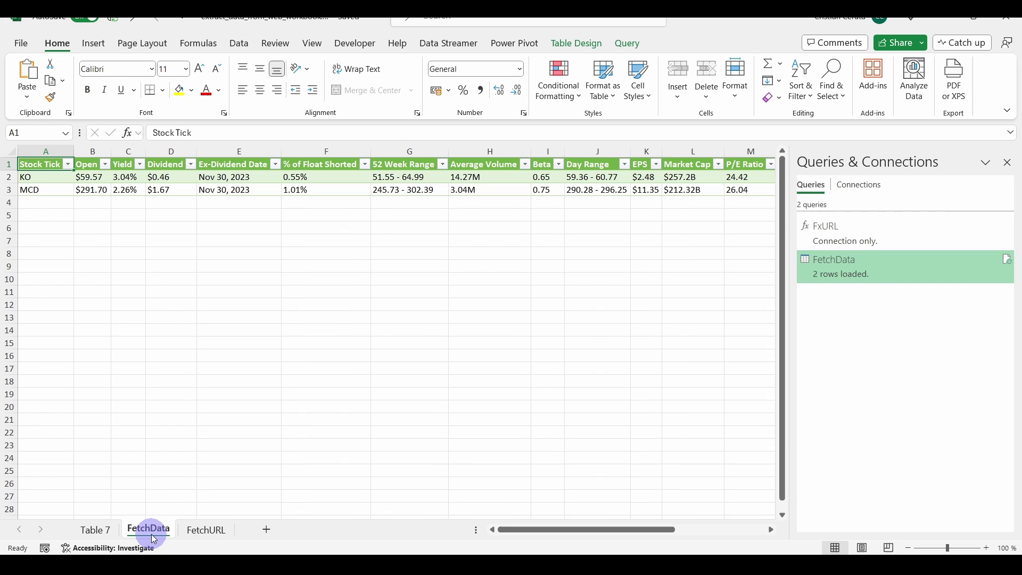
left_click(239, 44)
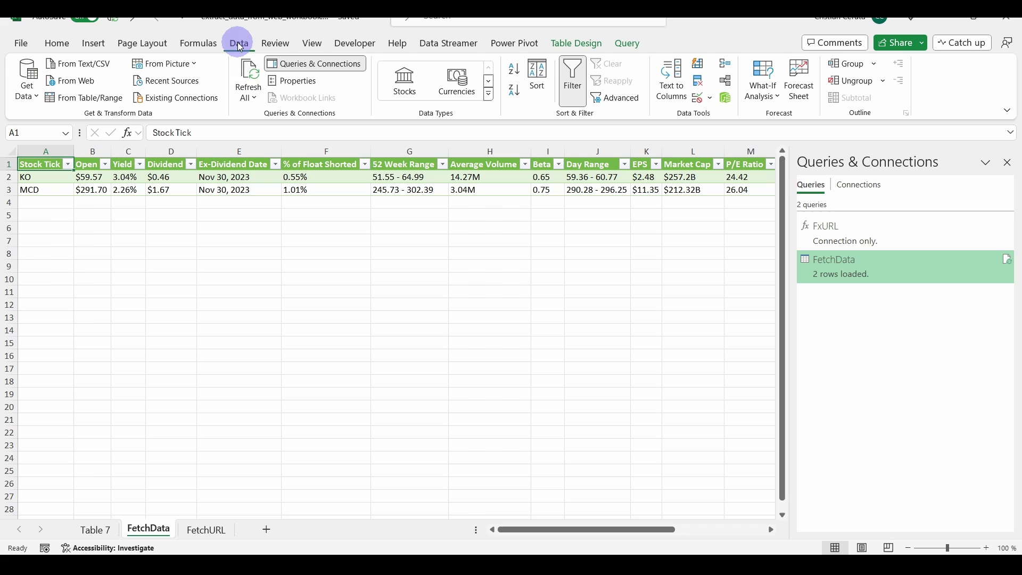
left_click(251, 76)
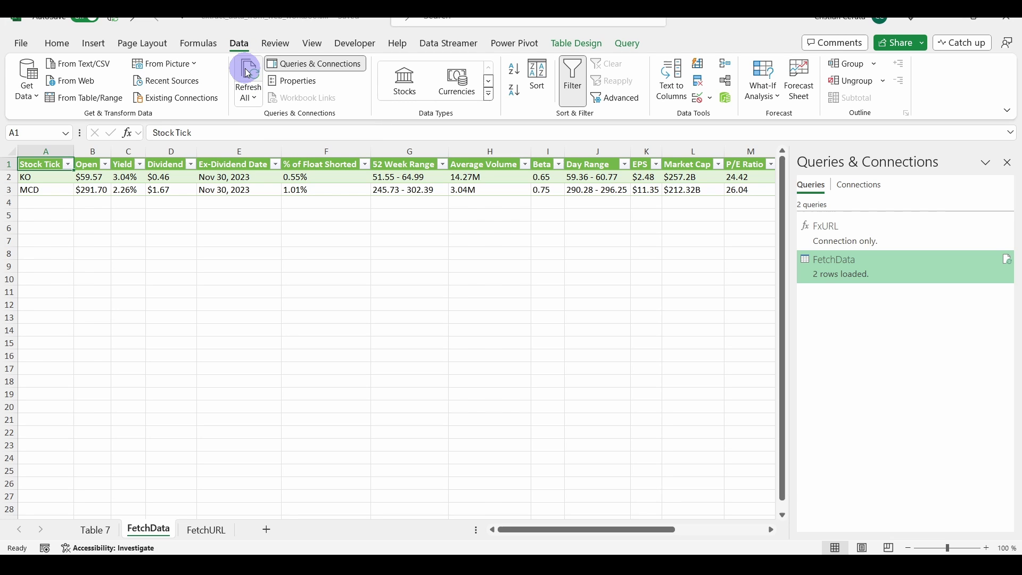